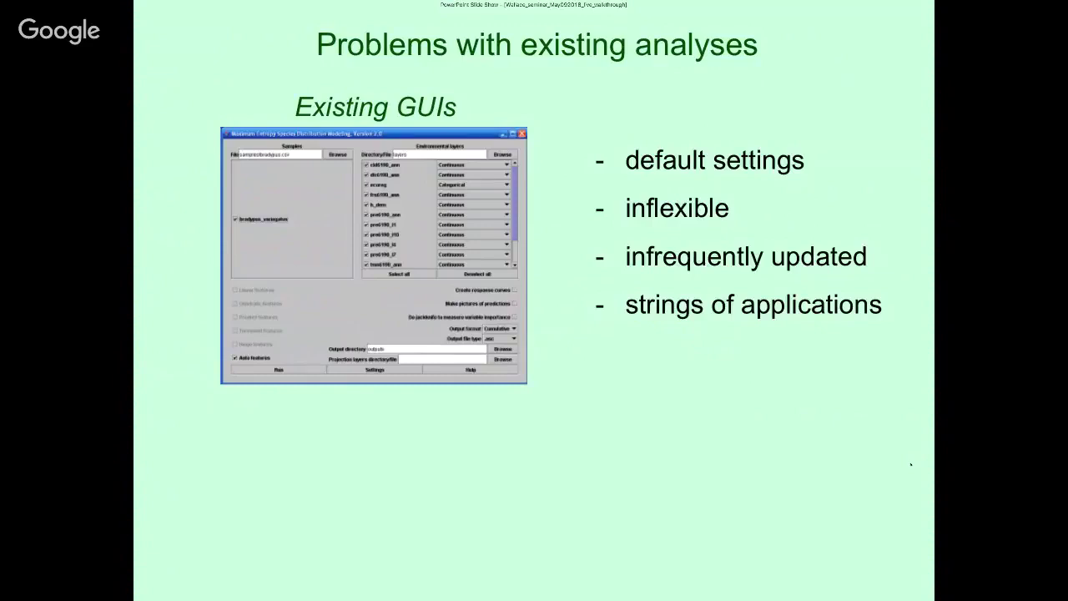
key(Right)
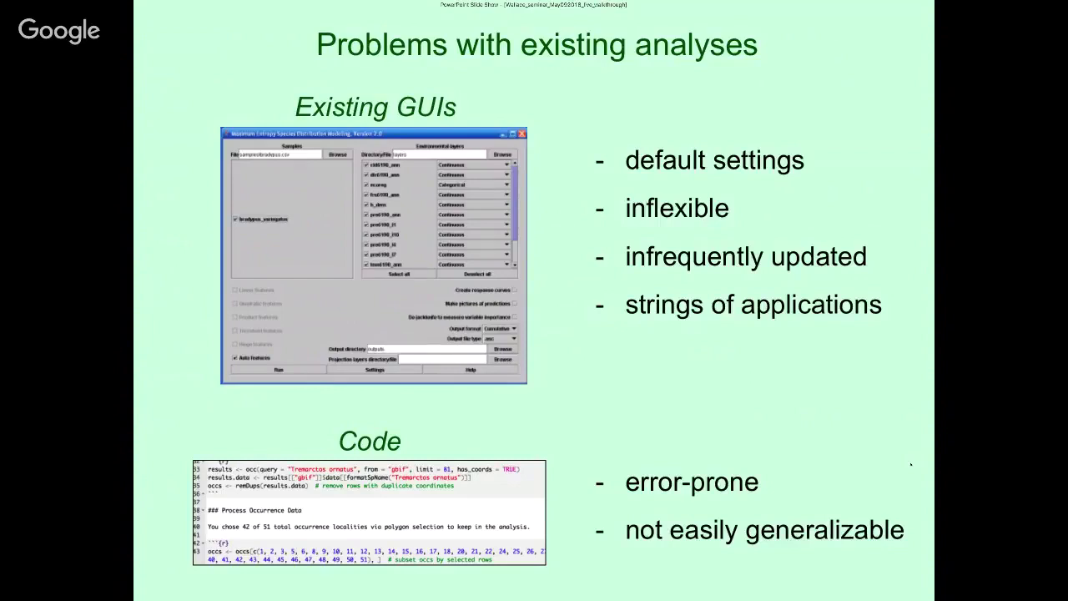
key(Right)
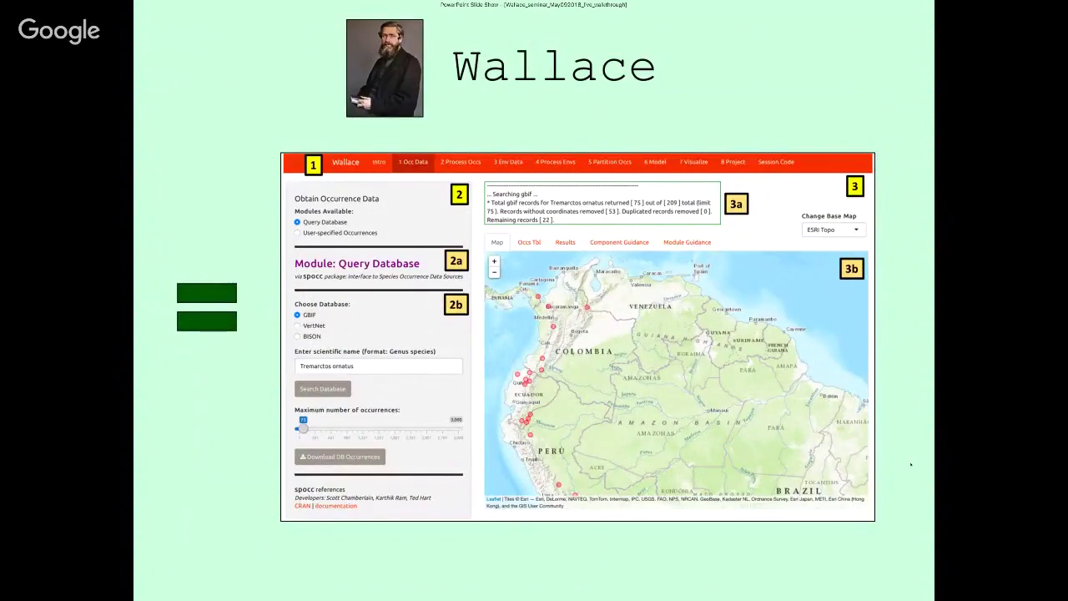
key(Right)
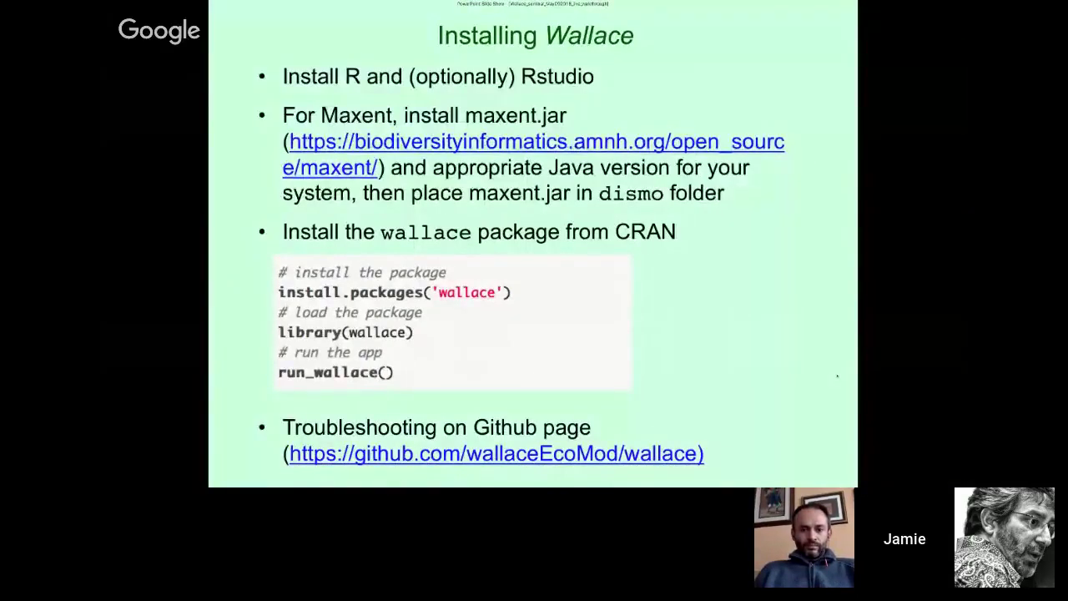
key(Right)
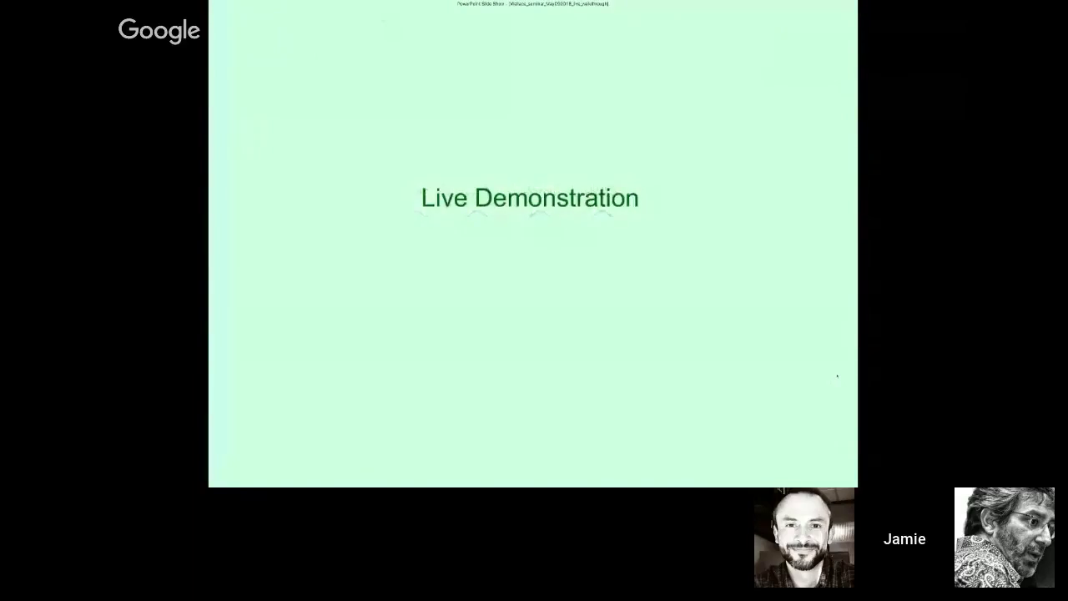
End the slide show at the Live Demonstration slide and switch to RStudio
key(Escape)
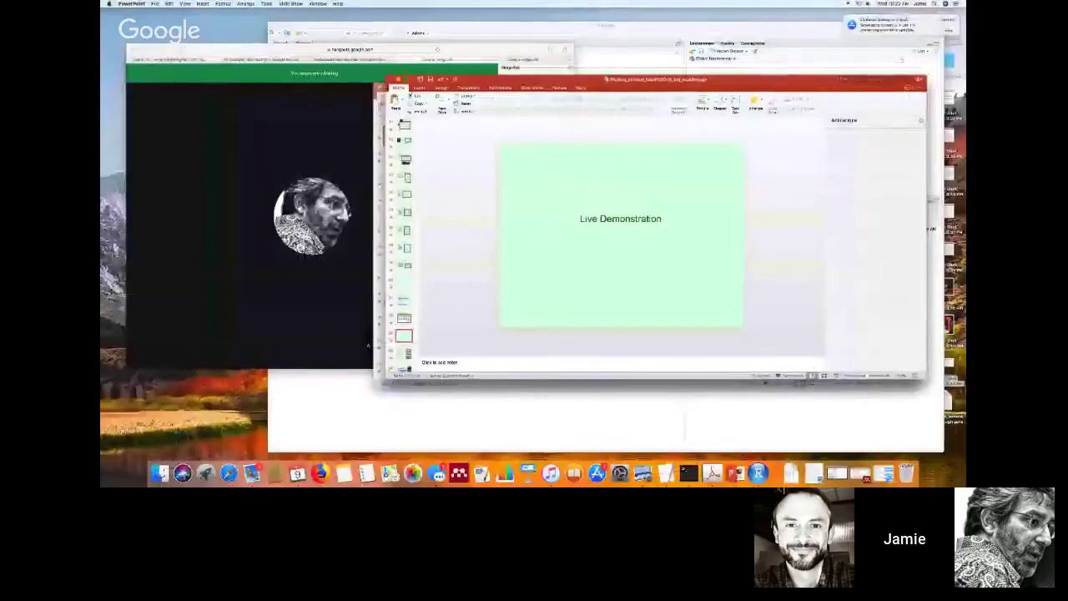
click(758, 472)
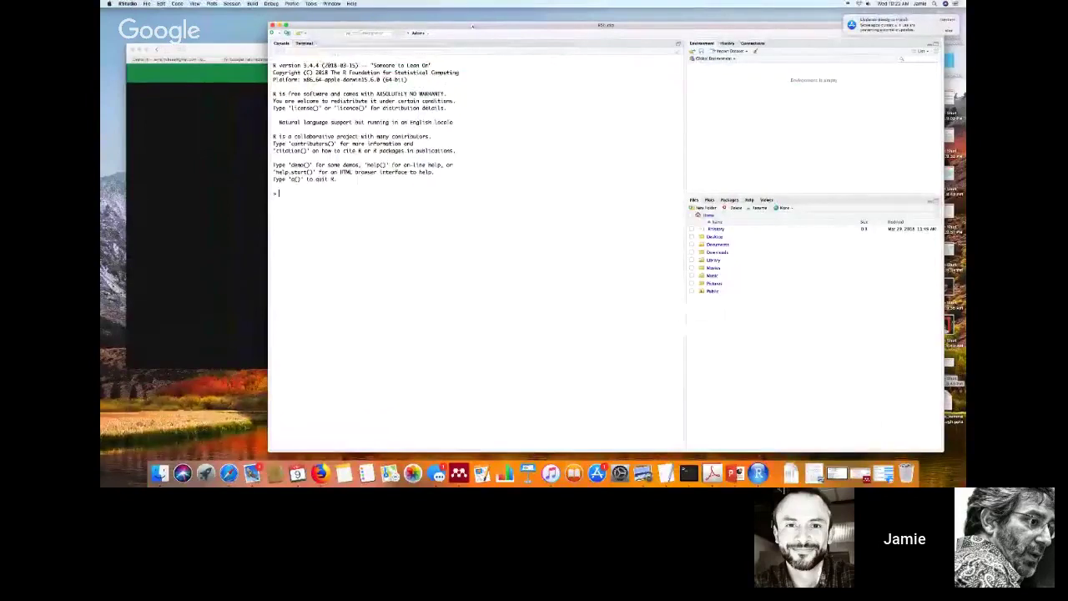
text(library(va)
key(BackSpace)
key(BackSpace)
key(BackSpace)
key(BackSpace)
key(BackSpace)
key(BackSpace)
key(BackSpace)
key(BackSpace)
key(BackSpace)
key(BackSpace)
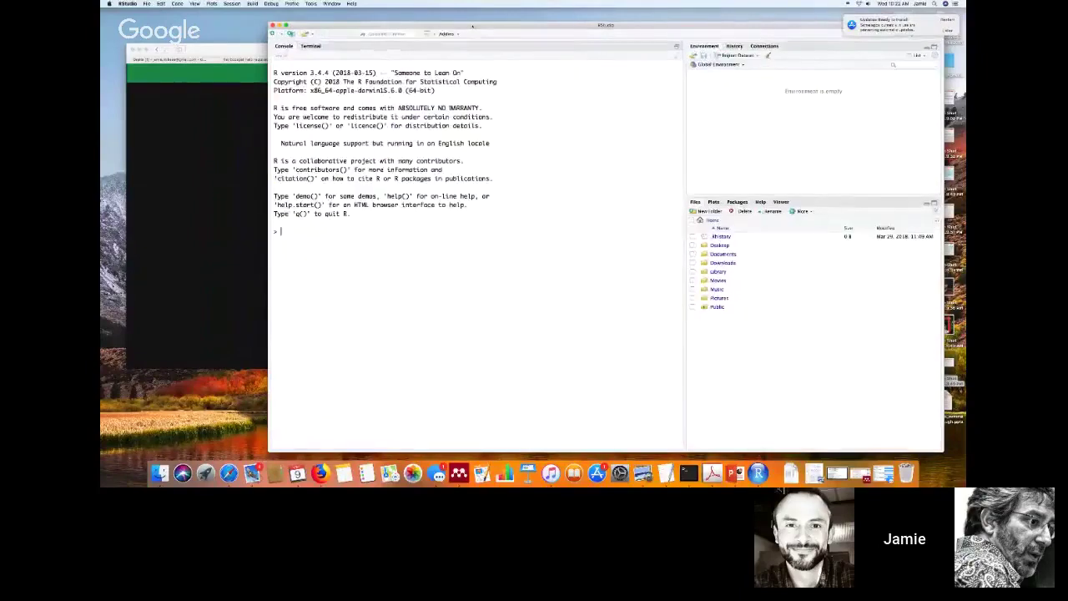
Enlarge the RStudio display and load the wallace package in the console with library(wallace)
key(super+equal)
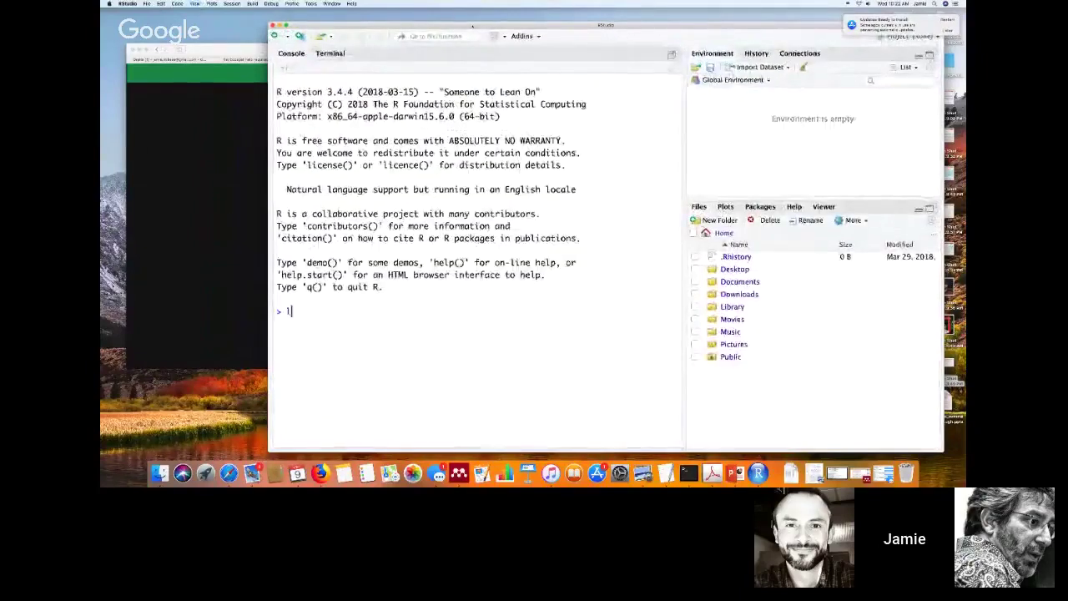
text(library()
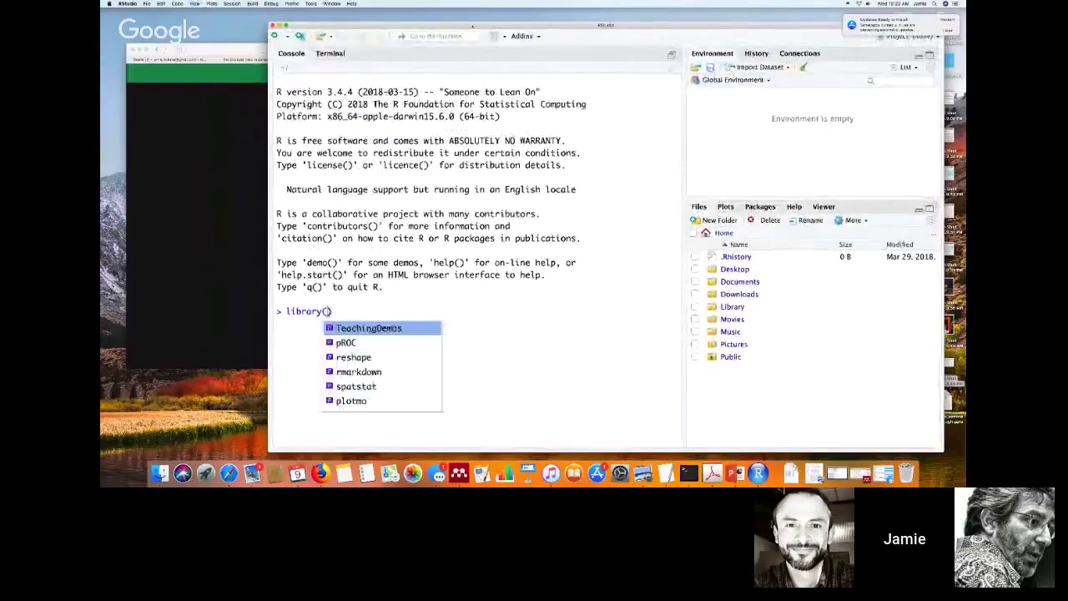
text(wallace)
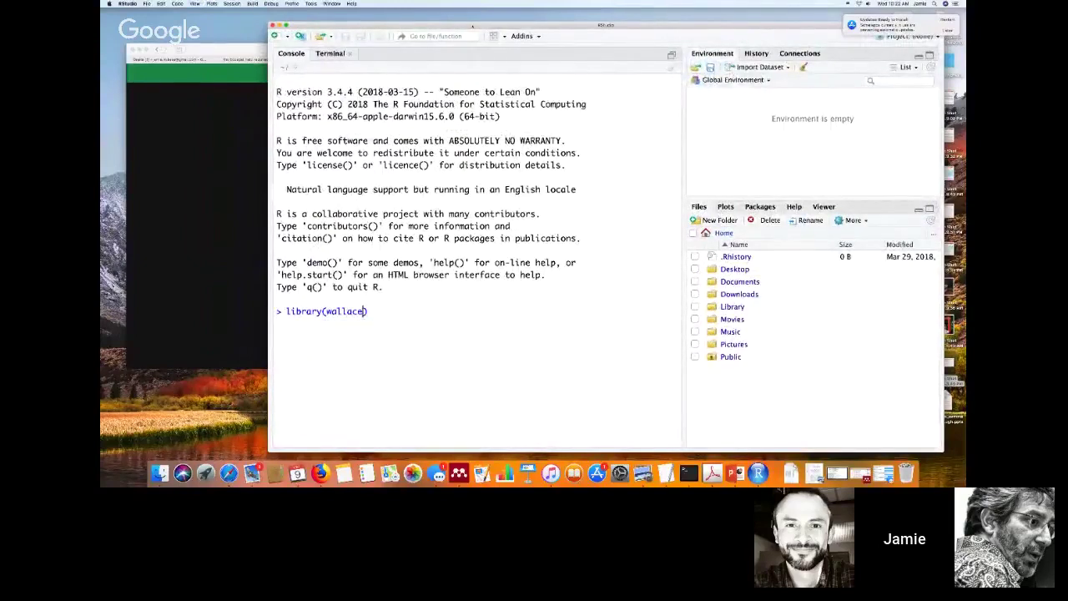
key(Return)
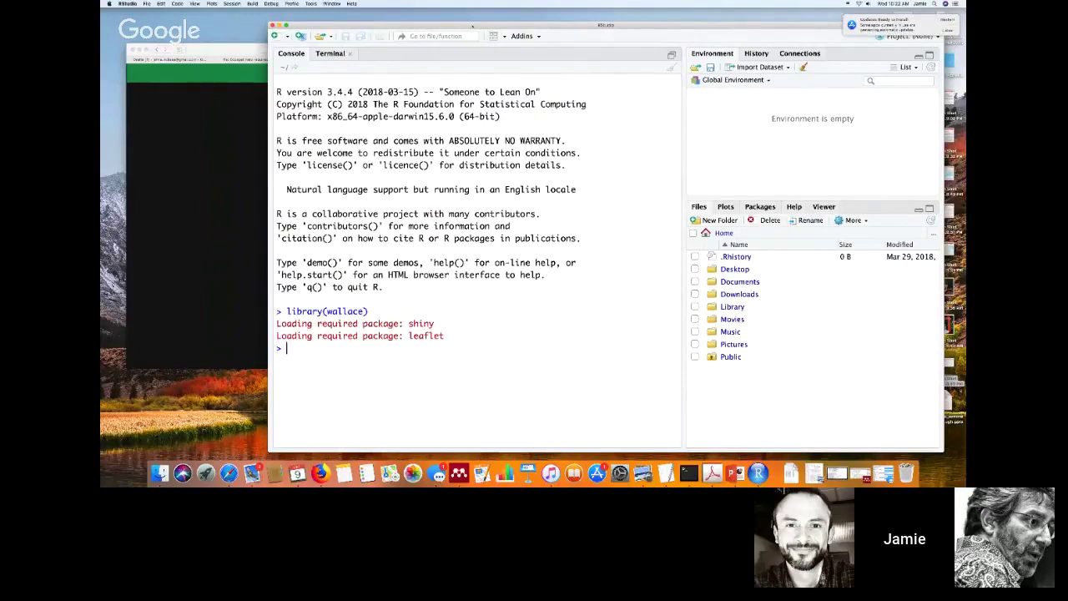
Launch the Wallace application from the R console with run_wallace()
text(run_walla)
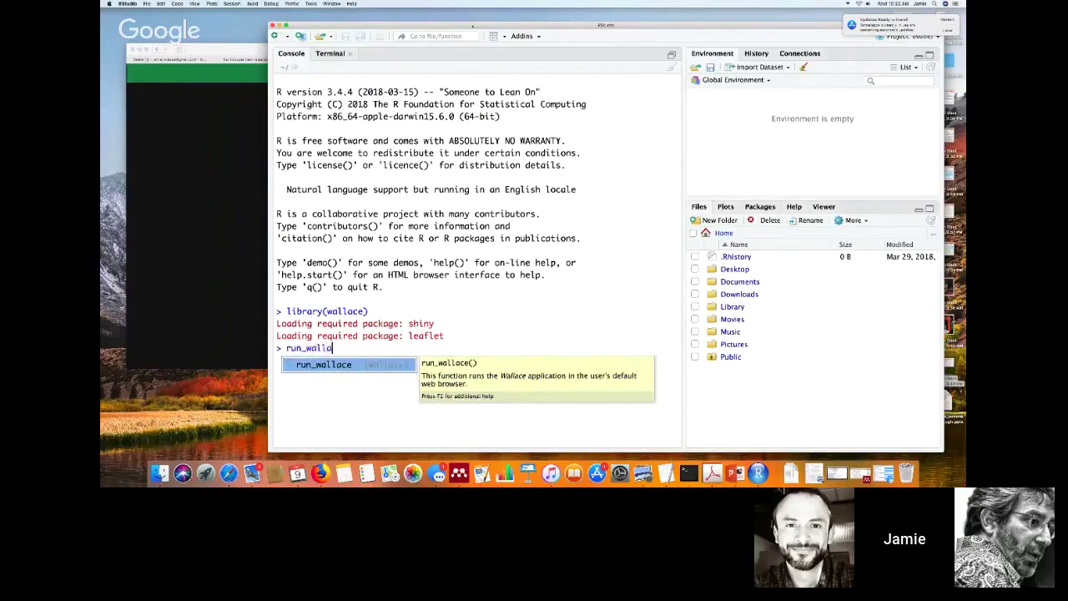
text(ce)
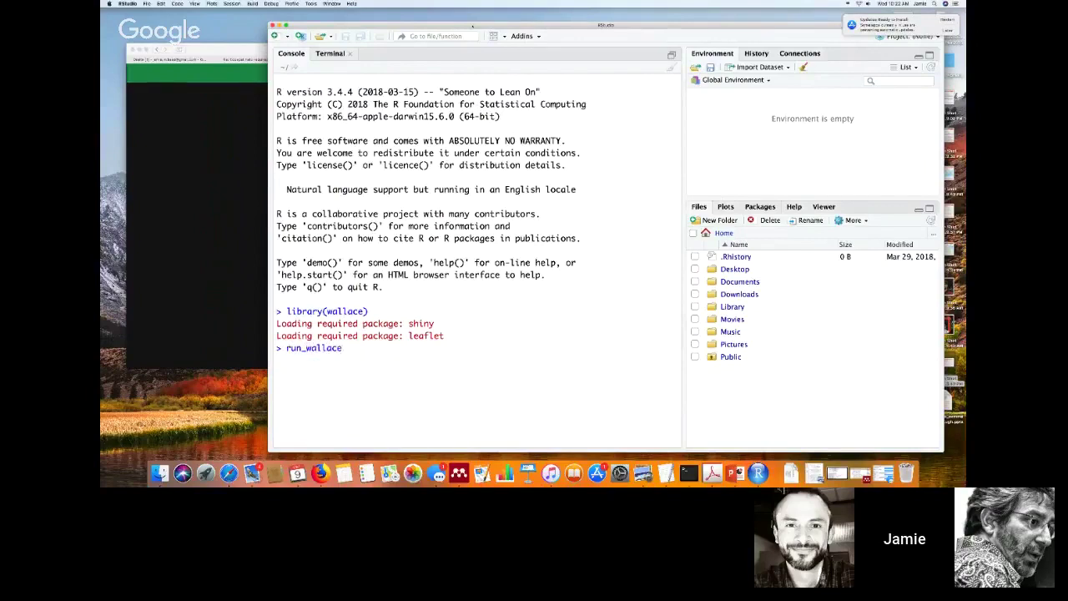
text(()
key(Return)
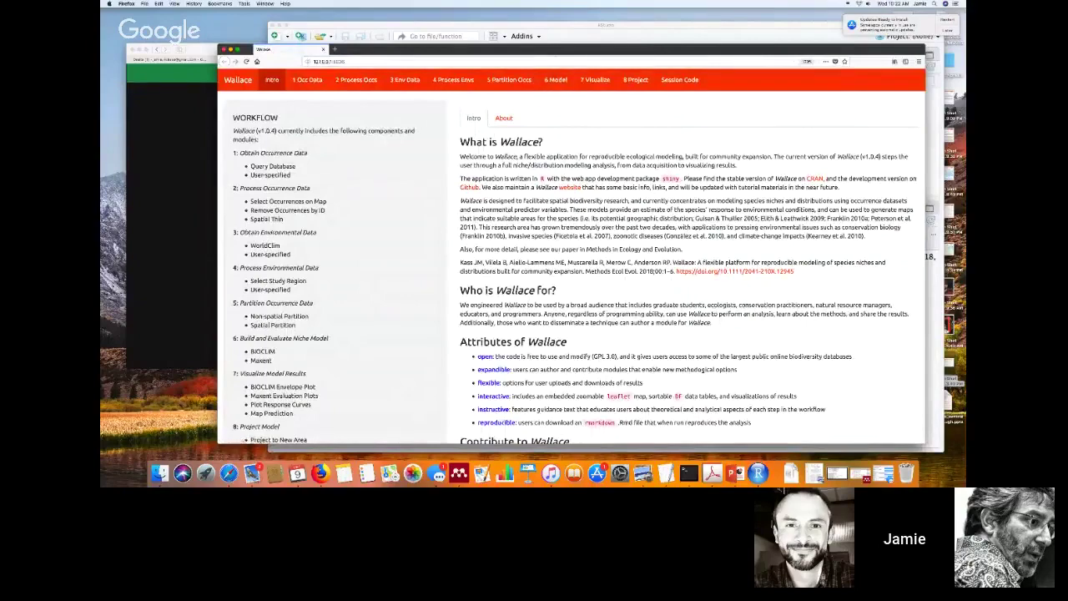
Look through the Wallace introduction page, from the workflow overview down to the references
drag(556, 57, 534, 62)
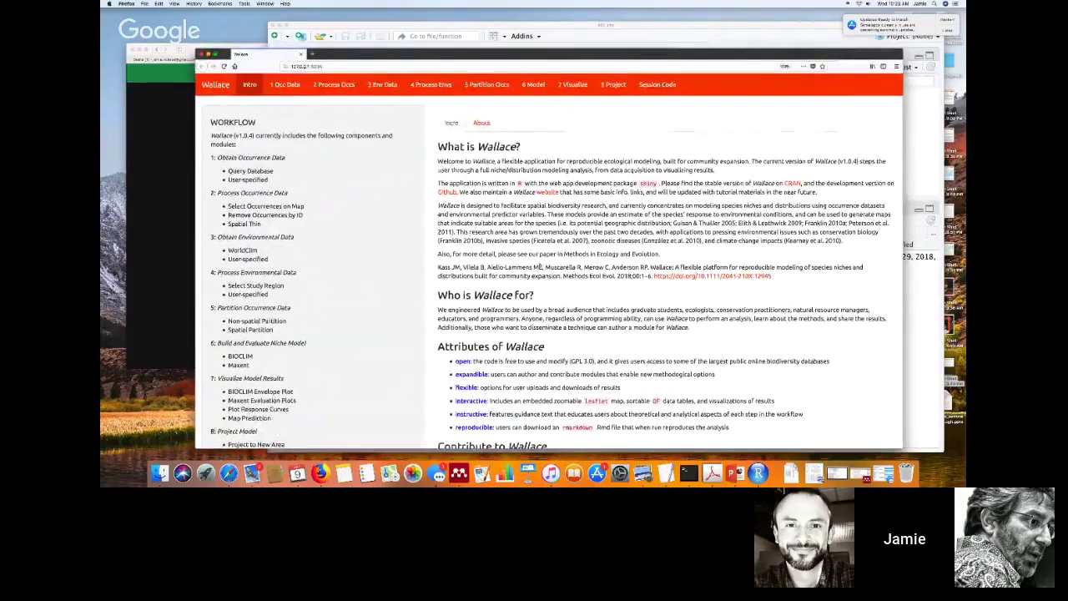
scroll(537, 266, down, 3)
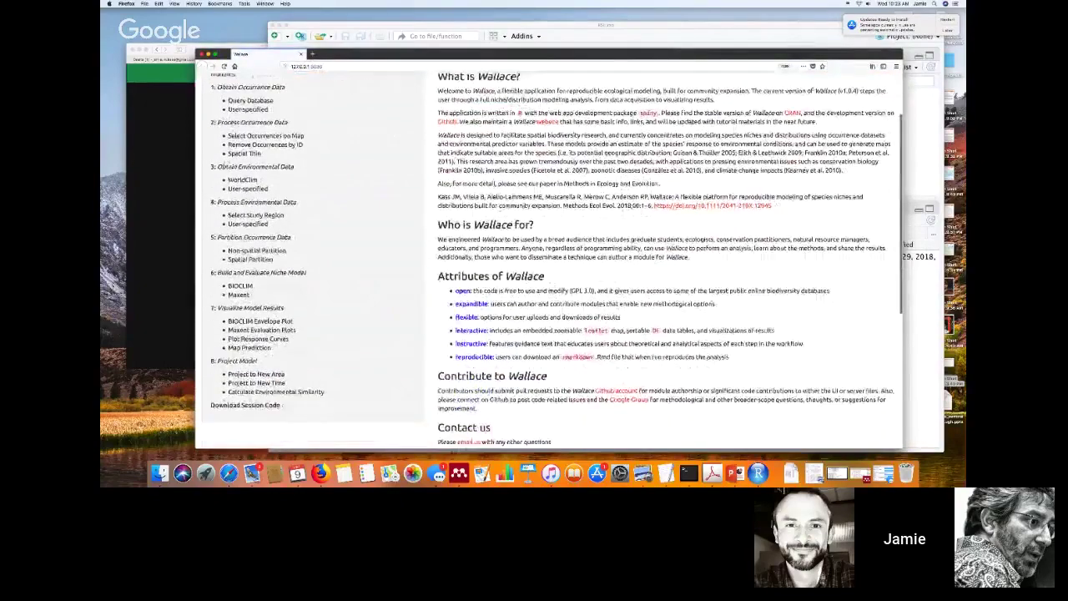
scroll(549, 260, down, 8)
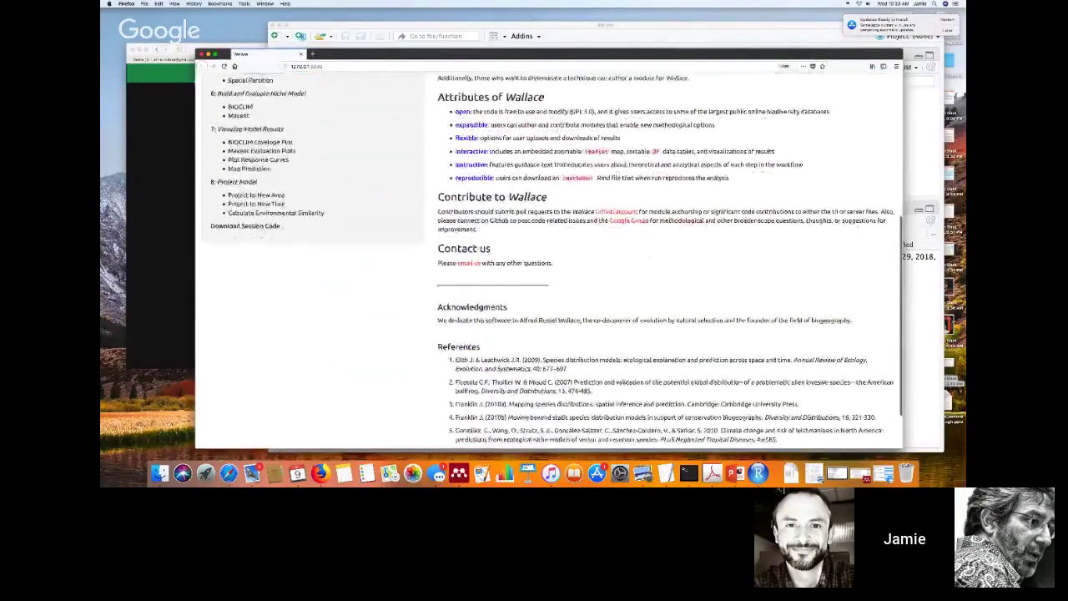
scroll(620, 258, down, 3)
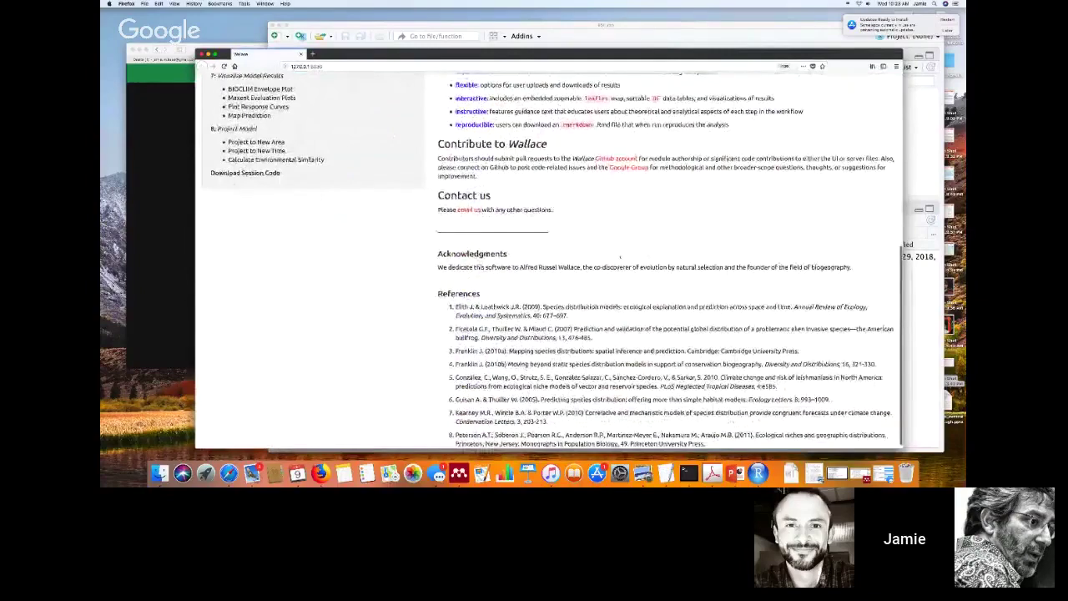
scroll(620, 257, up, 10)
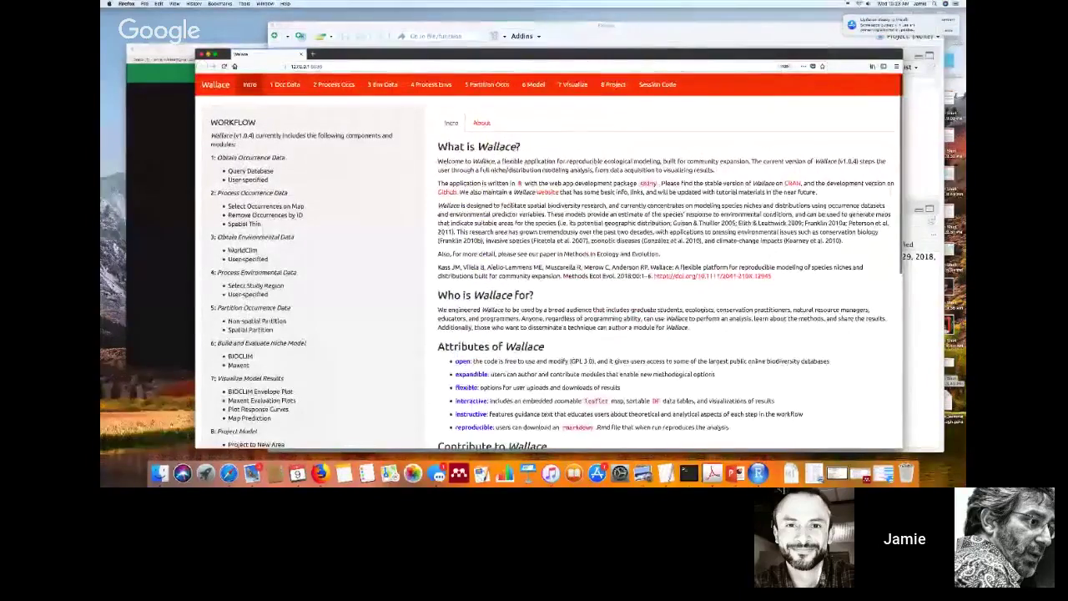
Open the Occurrence Data component and look over its map, occurrence table, results and component guidance
click(284, 85)
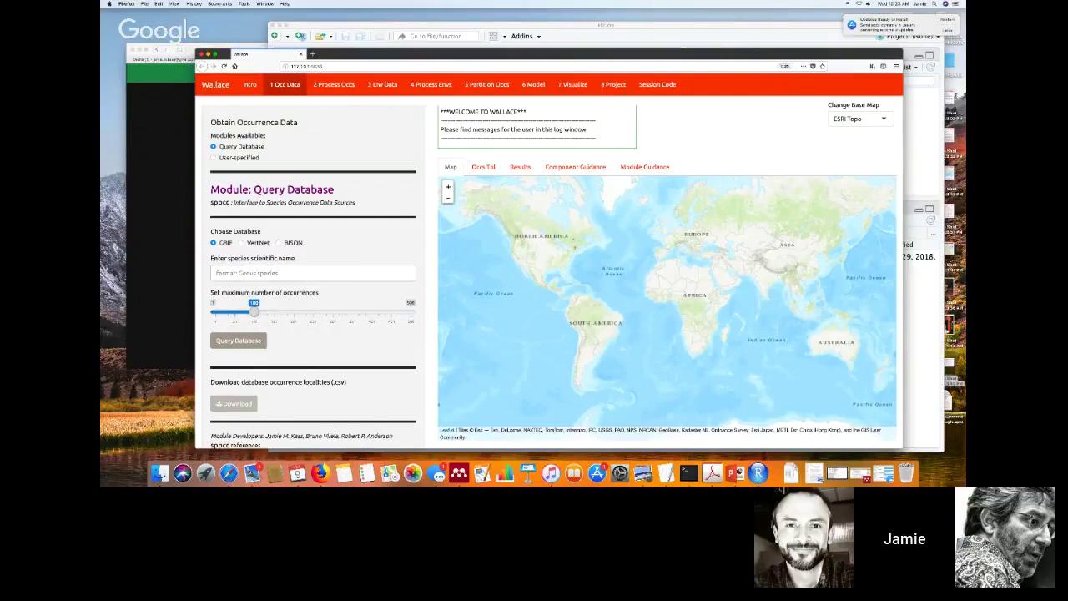
scroll(544, 250, up, 3)
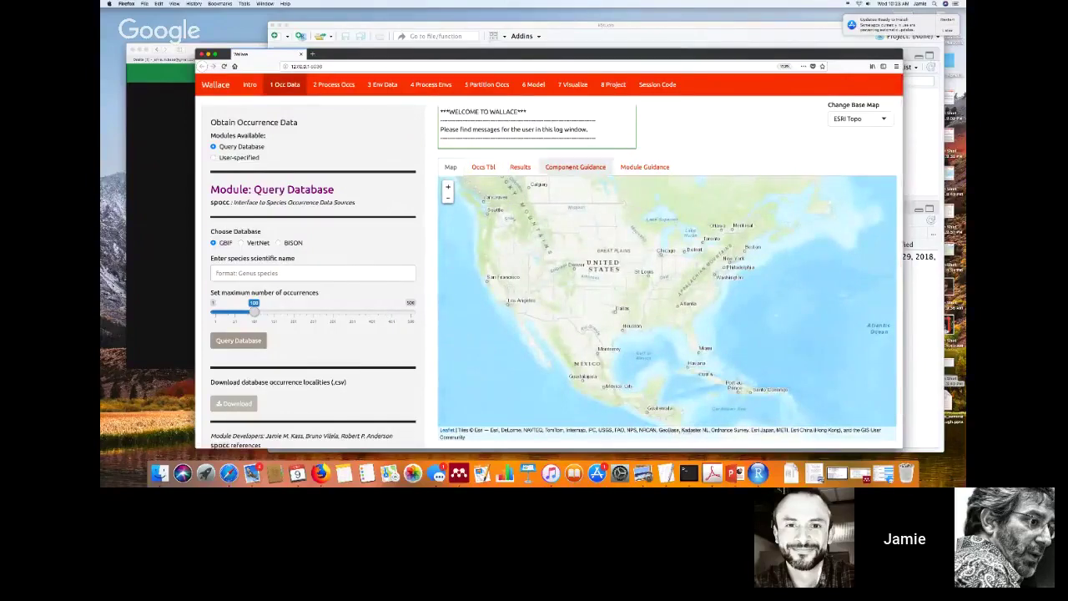
click(575, 167)
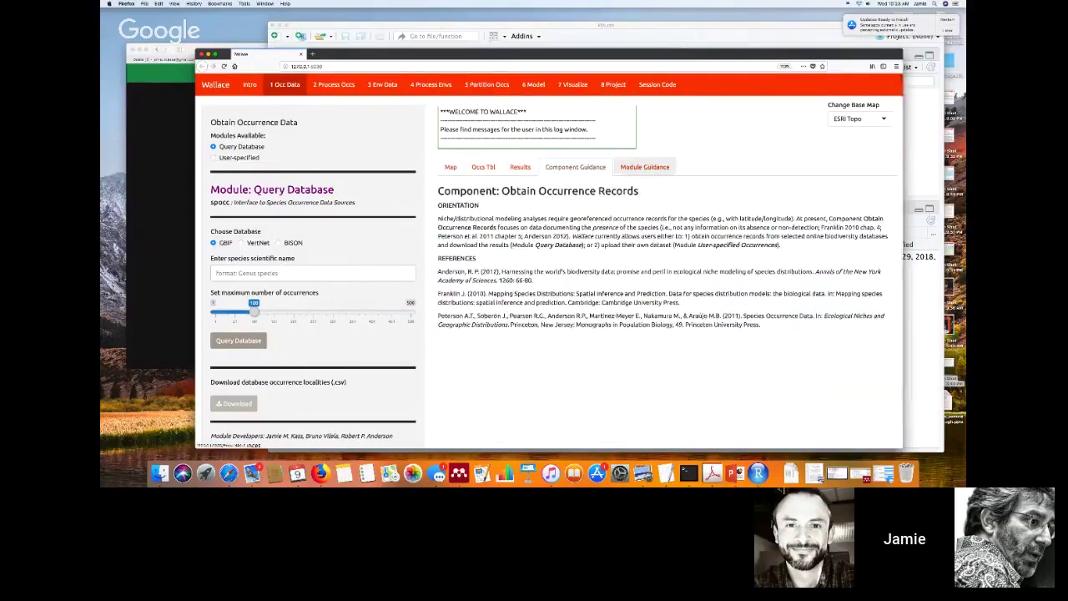
click(484, 167)
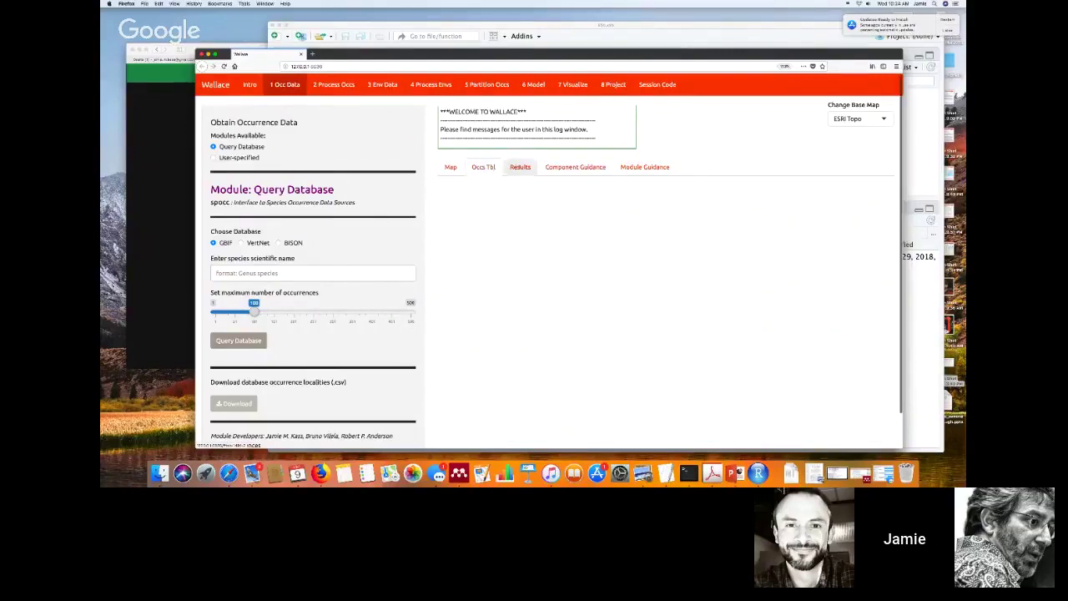
click(520, 167)
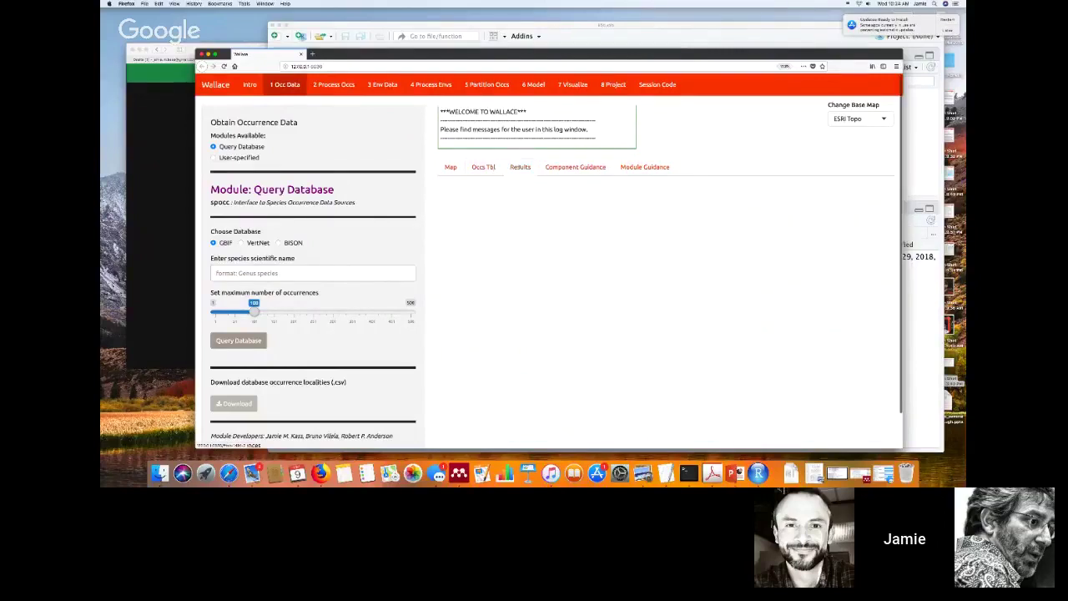
click(577, 167)
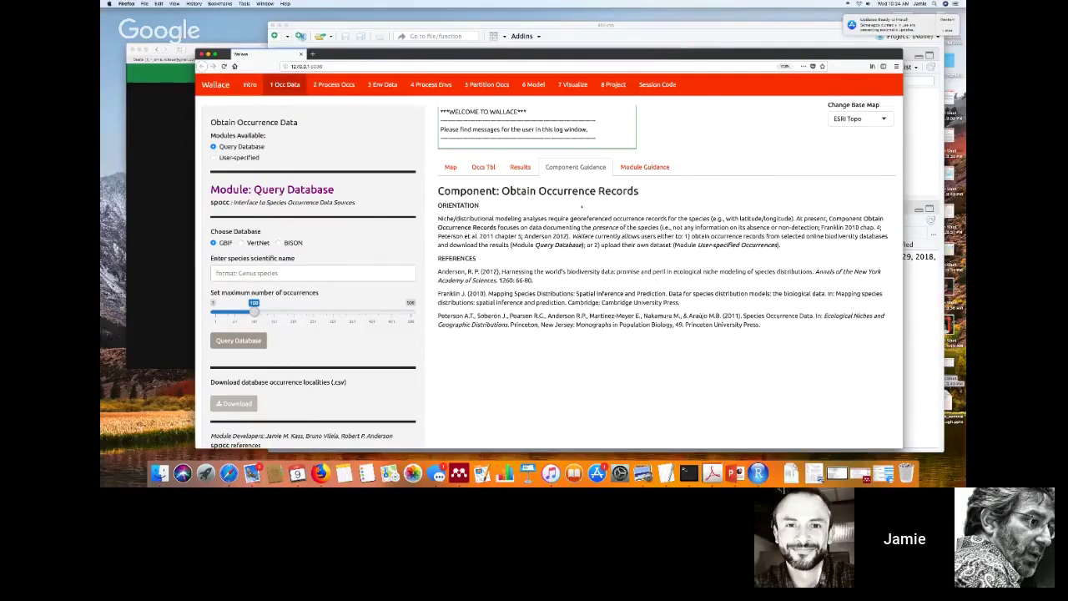
Read the module guidance for the Query Database module and for the User-specified occurrences module
click(644, 167)
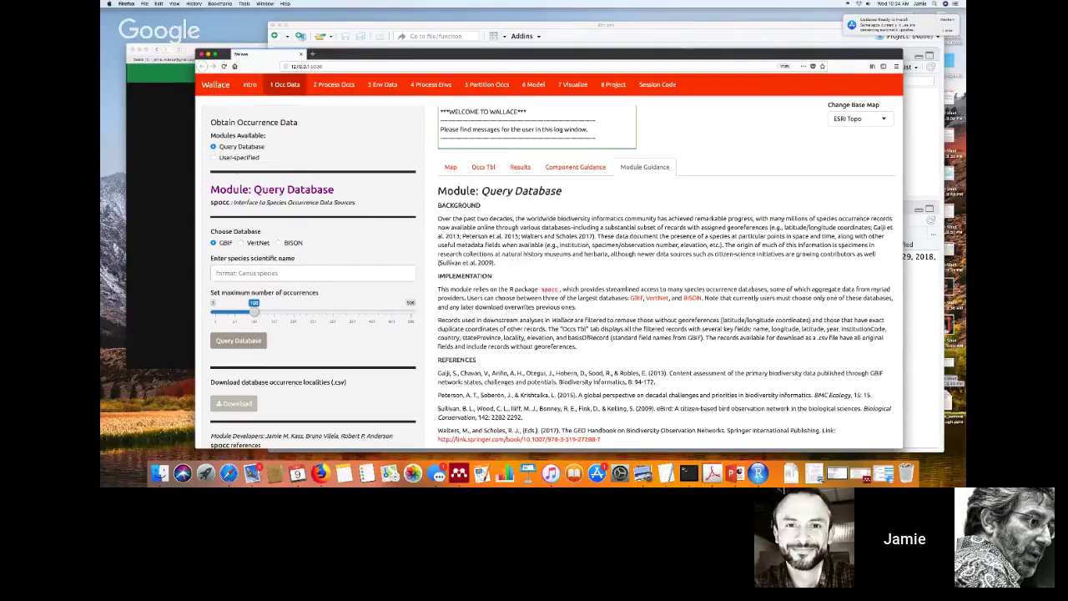
click(231, 159)
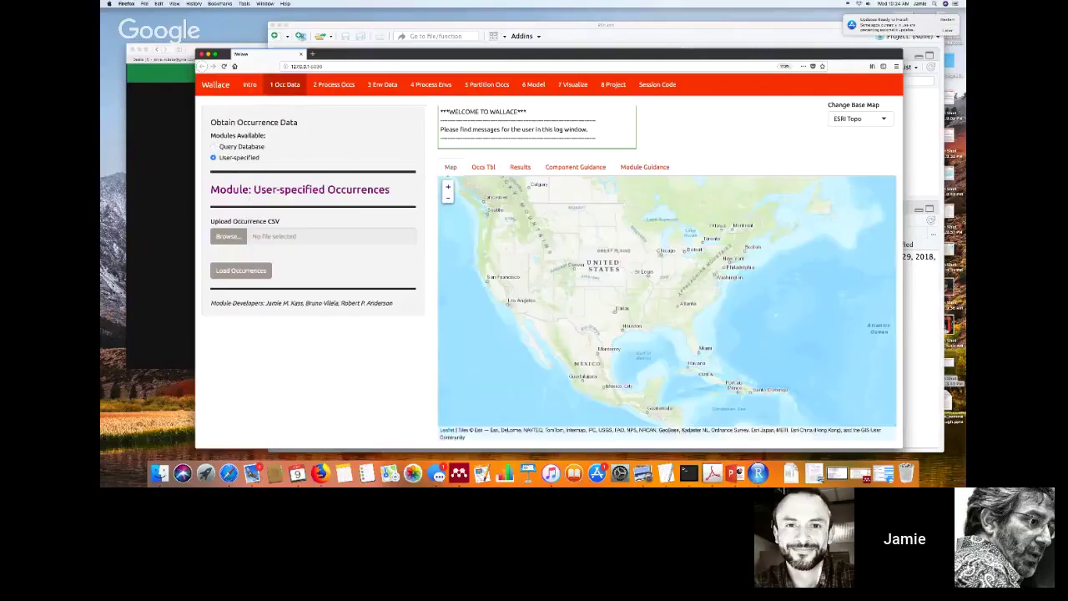
click(642, 167)
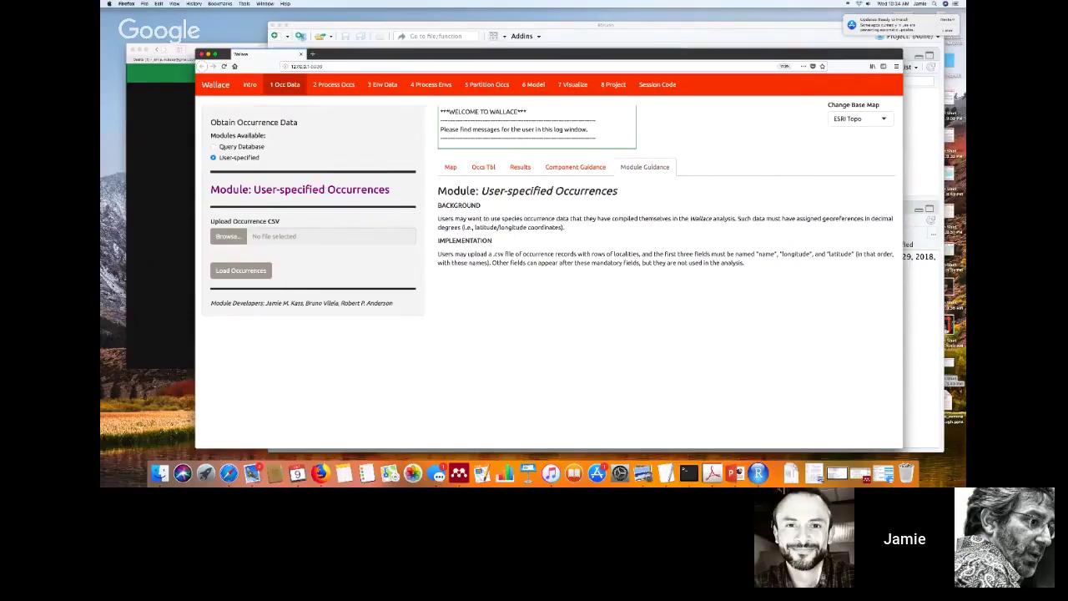
Return to the Query Database module and query GBIF for occurrences of the species tremarctos ornatus
click(240, 146)
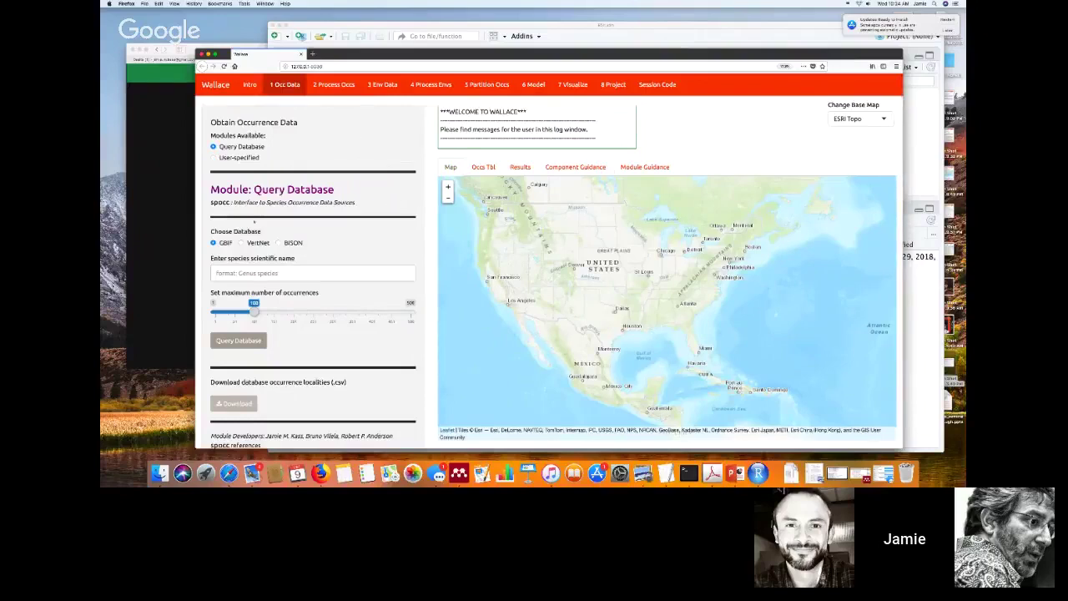
click(313, 273)
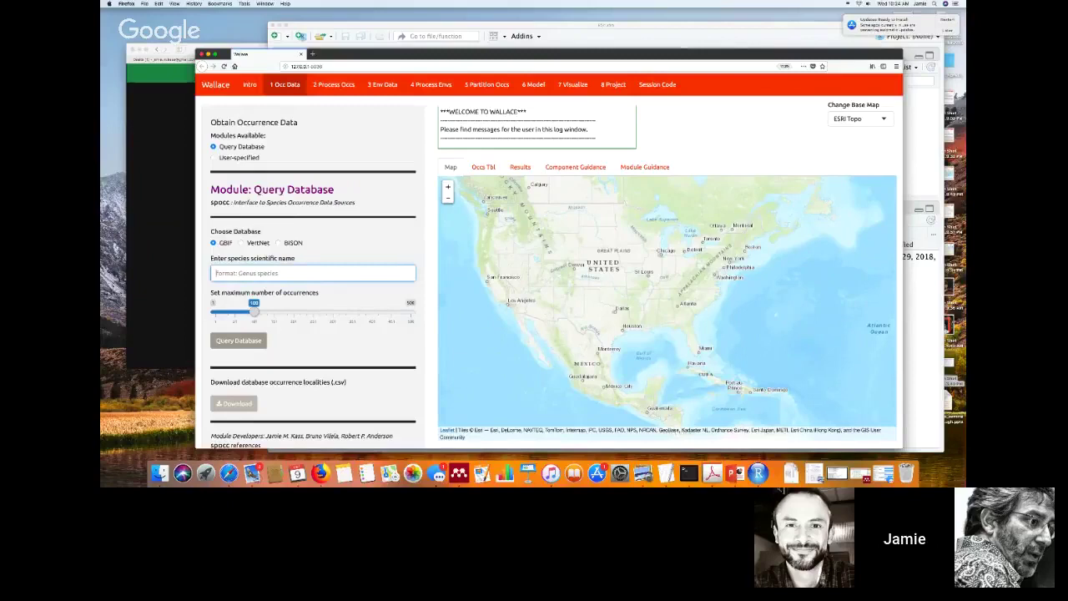
text(tremarctos ornatus)
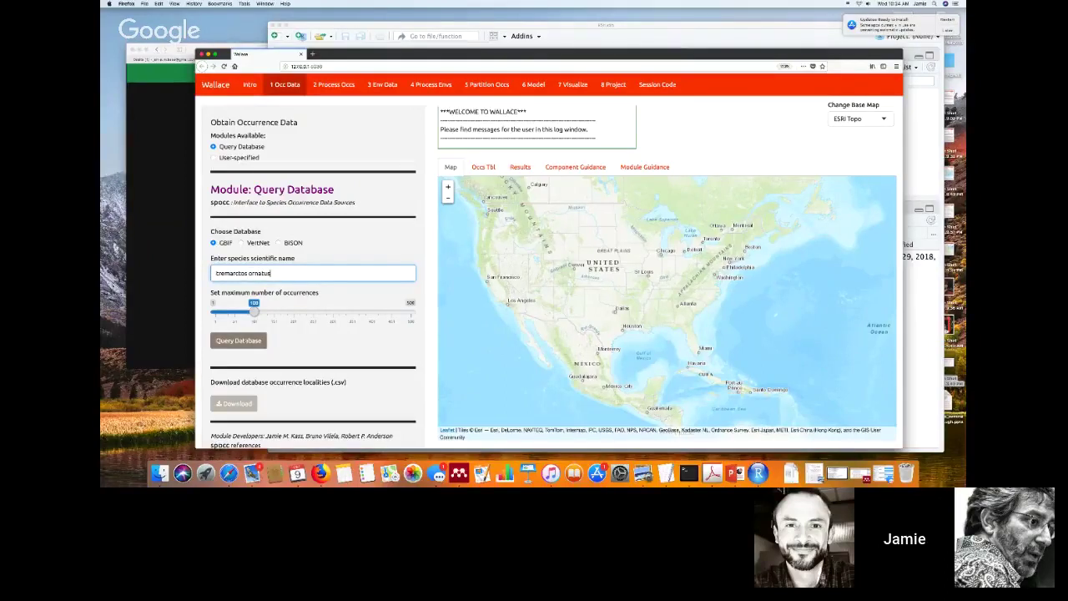
click(239, 340)
click(239, 340)
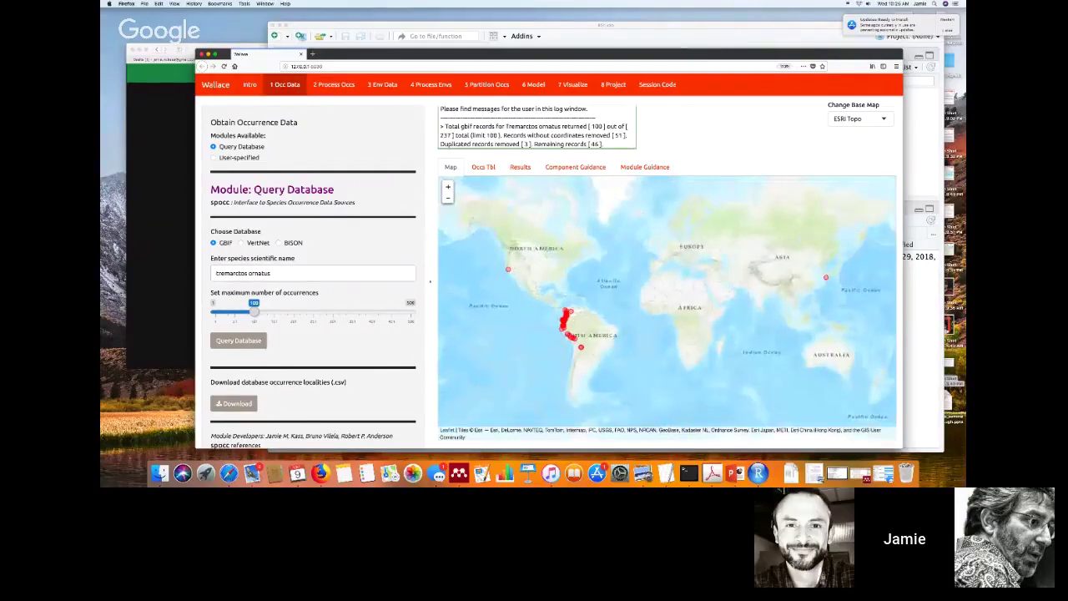
Download the Tremarctos ornatus occurrence localities as CSV, open the file in Microsoft Excel and look across its columns
scroll(433, 298, down, 2)
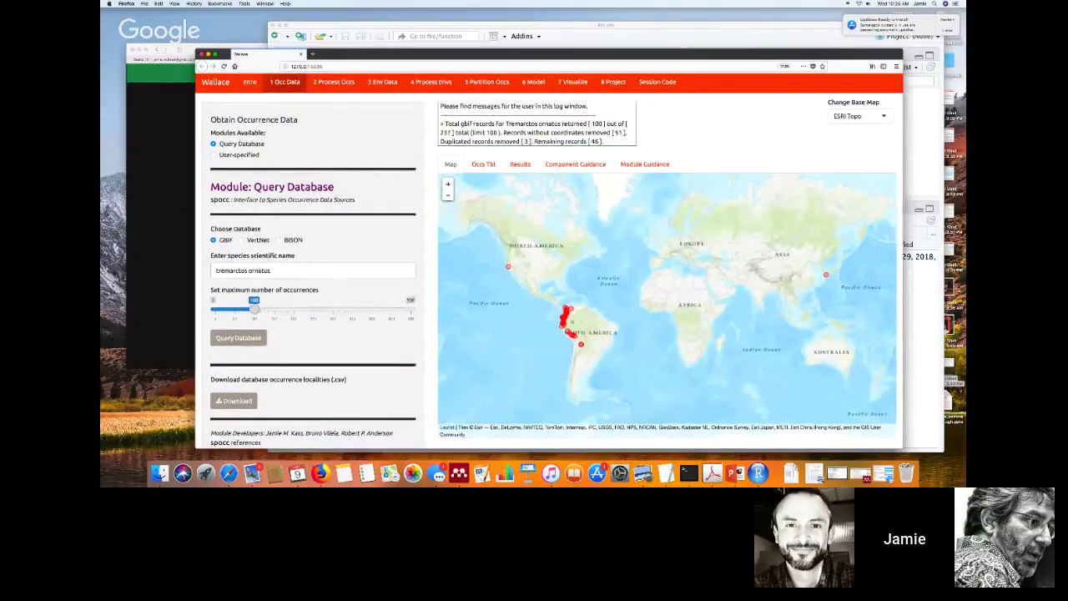
scroll(433, 298, down, 1)
scroll(564, 330, up, 3)
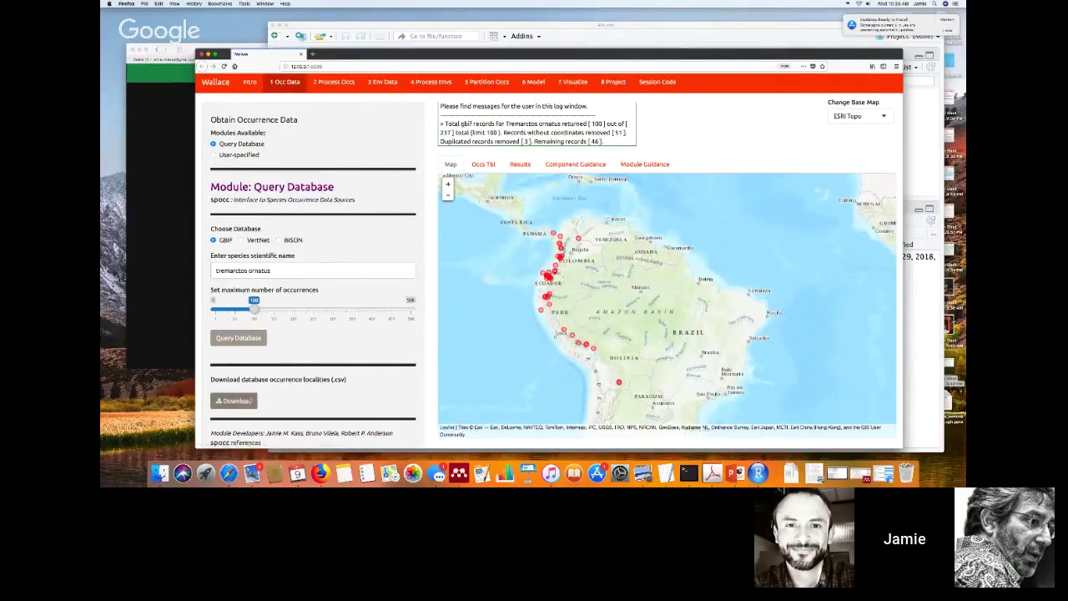
click(234, 400)
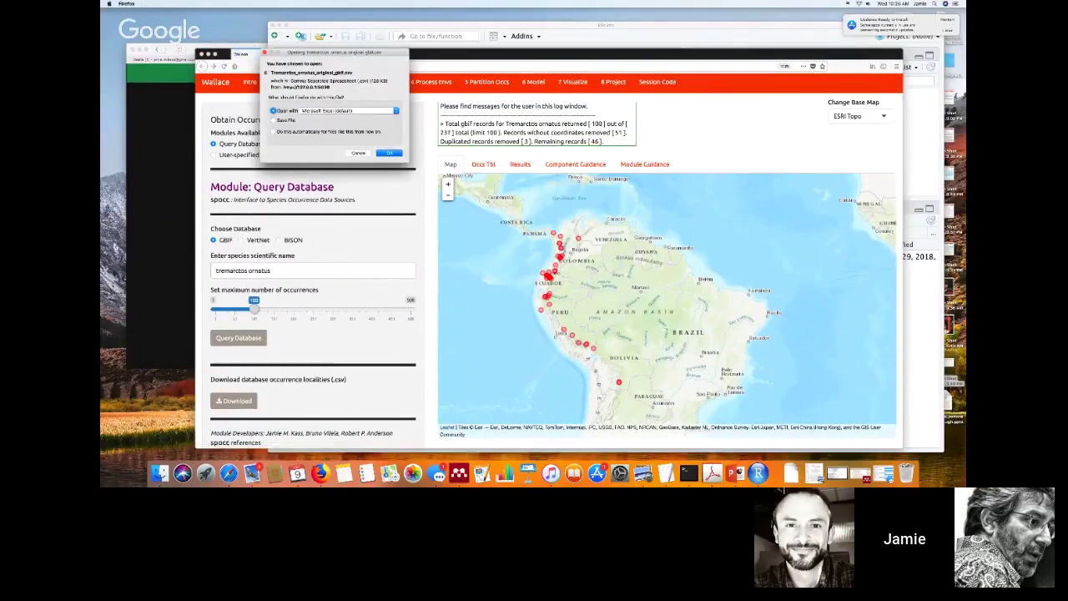
click(389, 153)
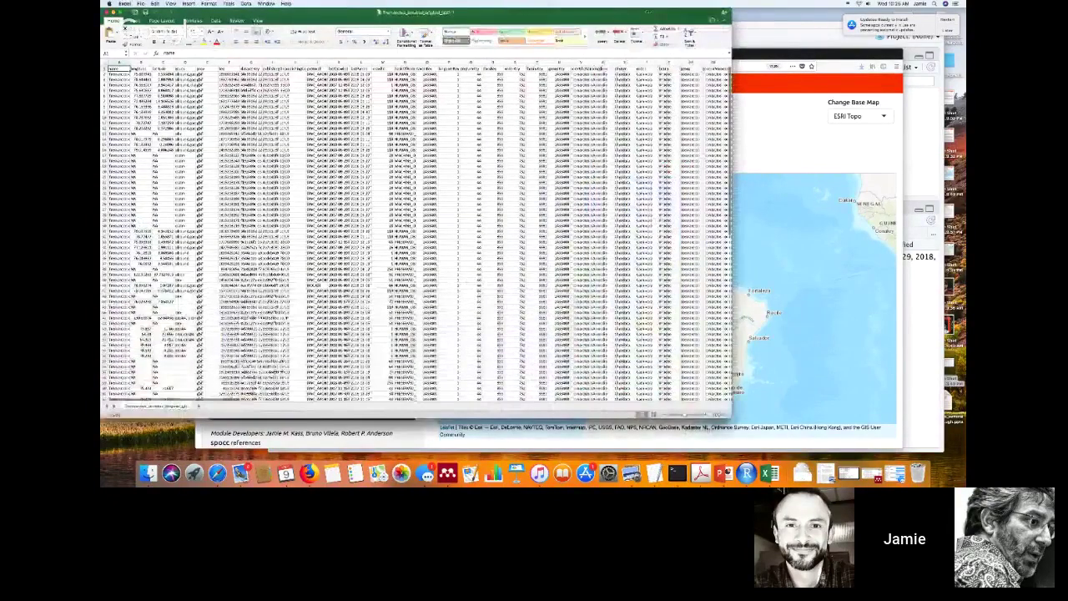
scroll(417, 233, right, 10)
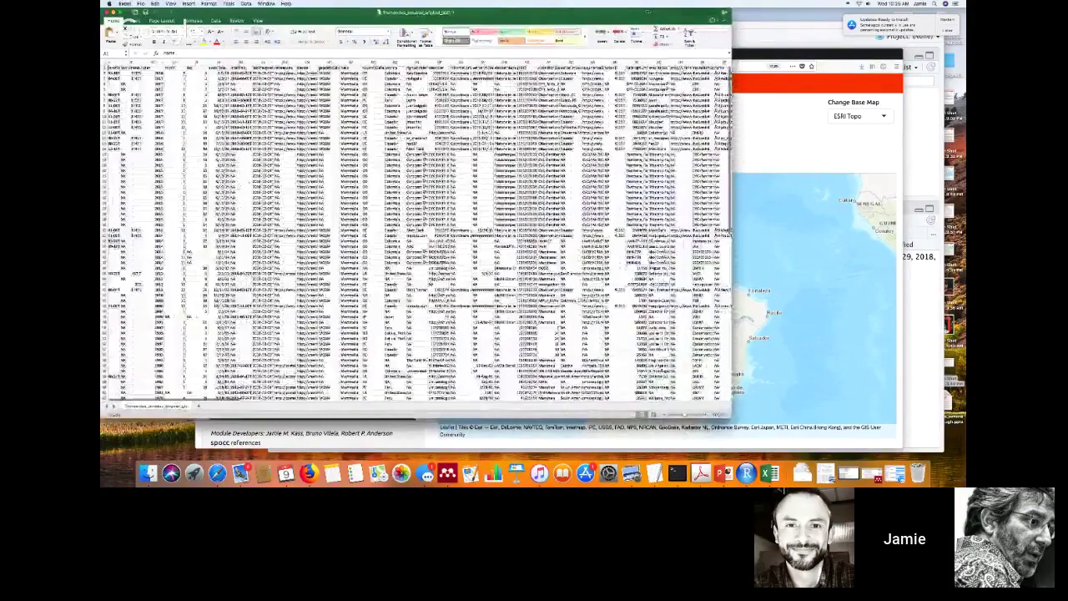
scroll(418, 234, right, 10)
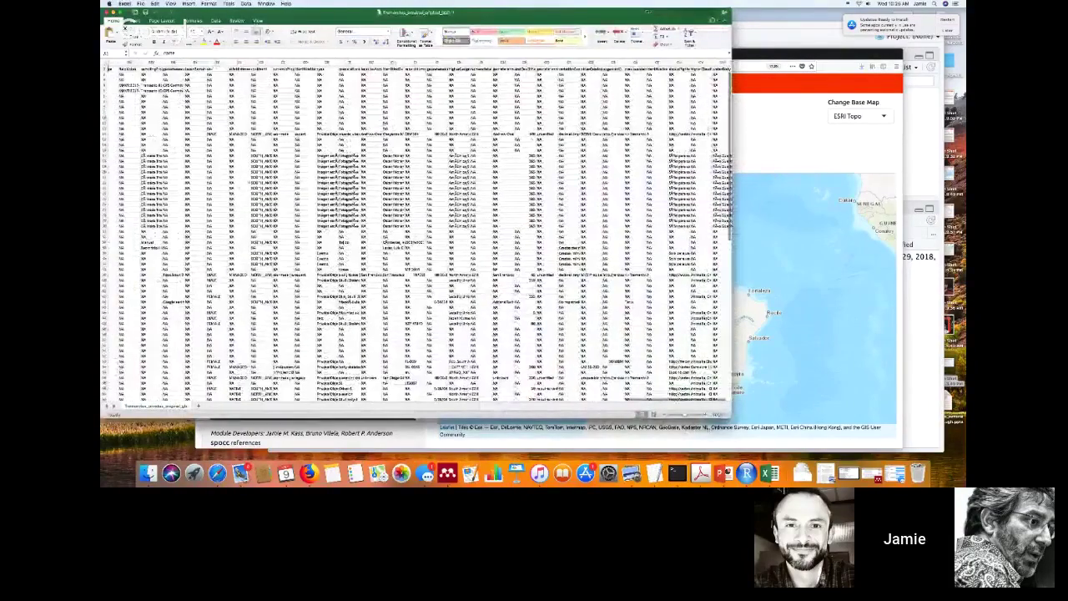
Switch back to Wallace in Firefox and look over the occurrence table, widening the window to show the basisOfRecord column
key(super+Tab)
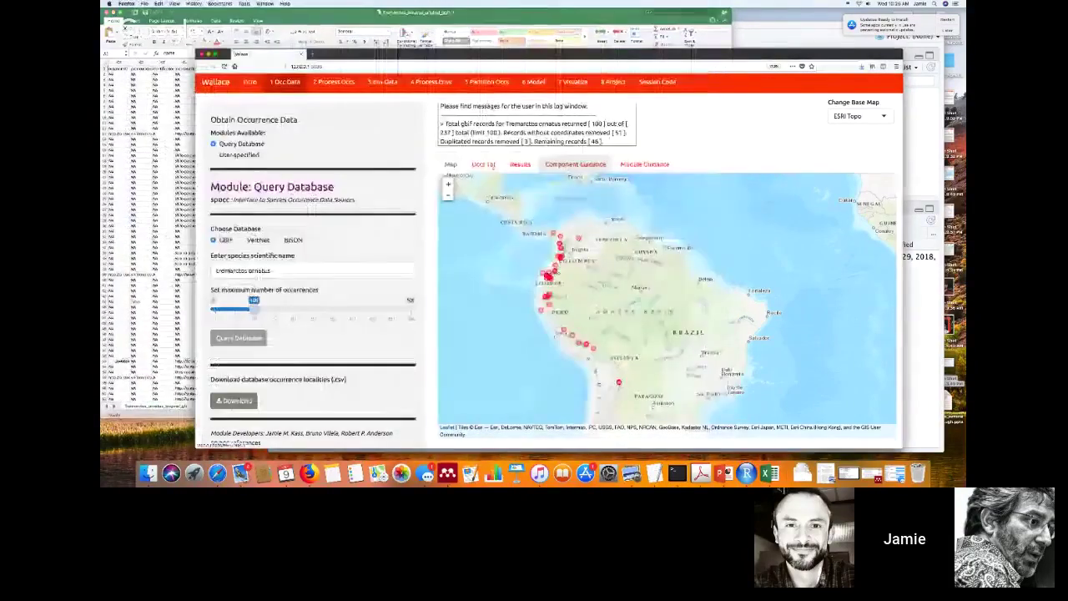
click(483, 163)
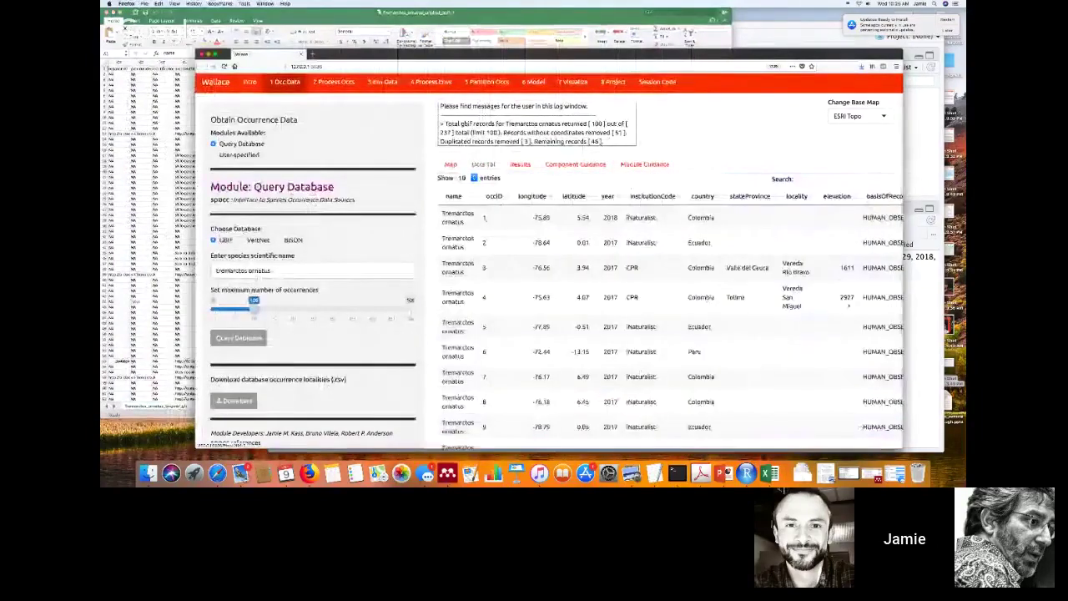
drag(903, 250, 951, 275)
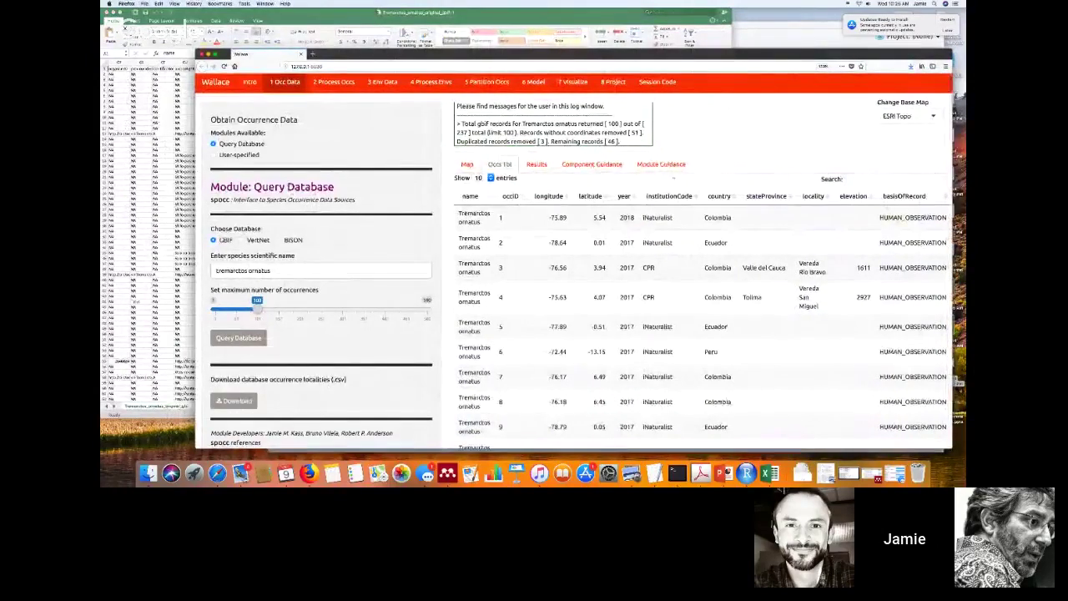
scroll(682, 284, down, 1)
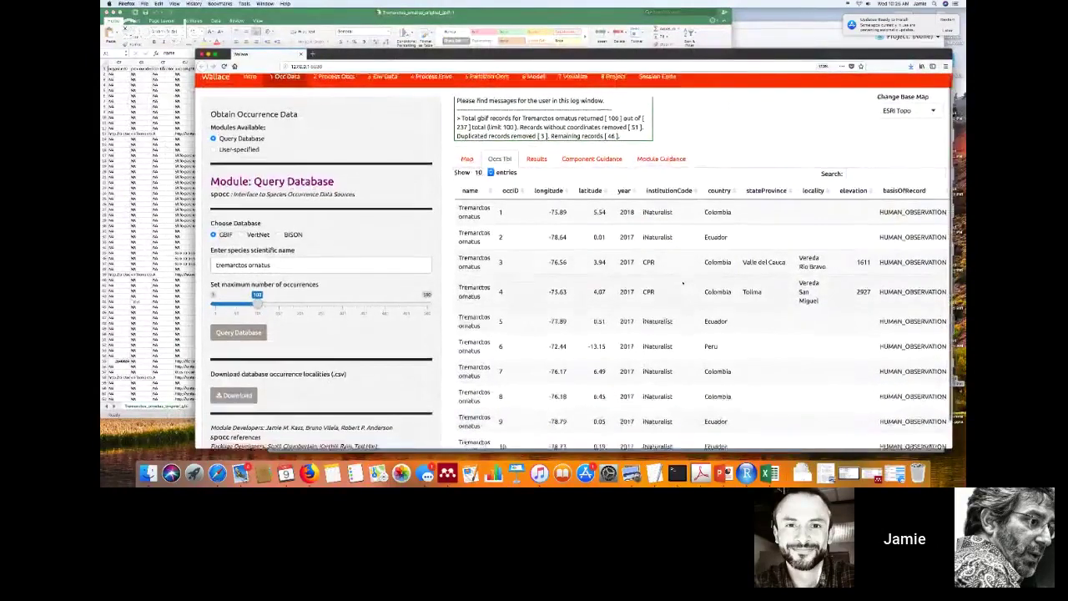
scroll(682, 284, down, 1)
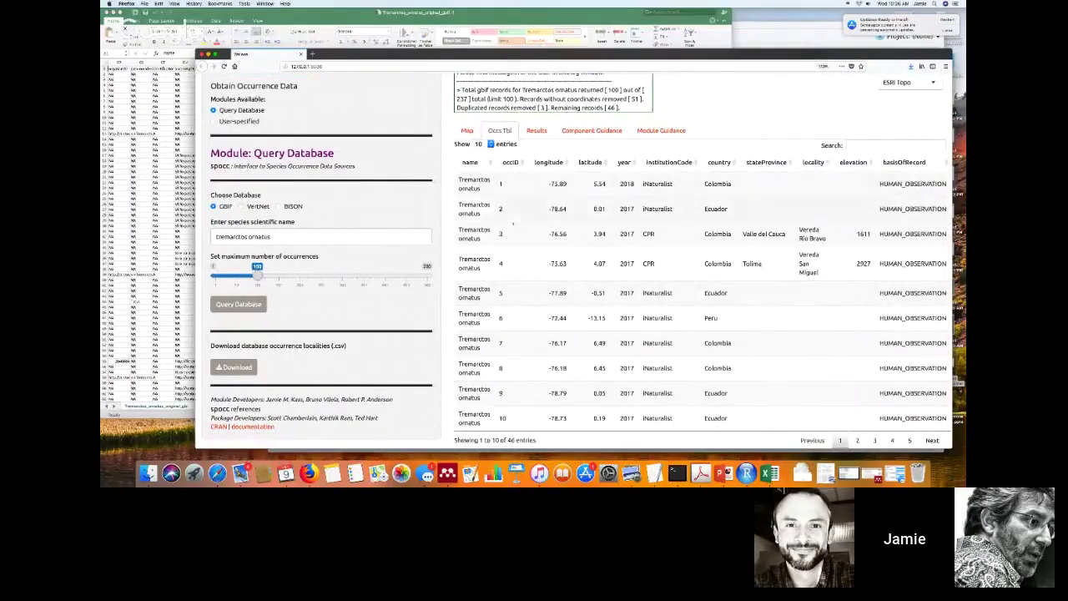
scroll(513, 223, up, 2)
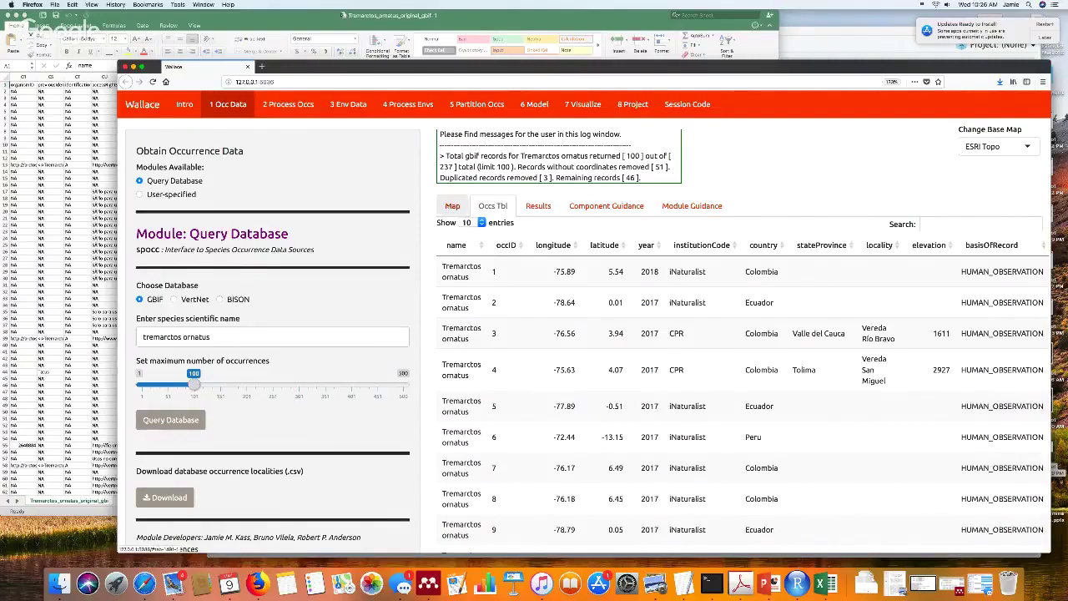
Show the occurrence map, preview the ESRI Nat Geo and Stamen Terrain base maps, and restore ESRI Topo
click(453, 206)
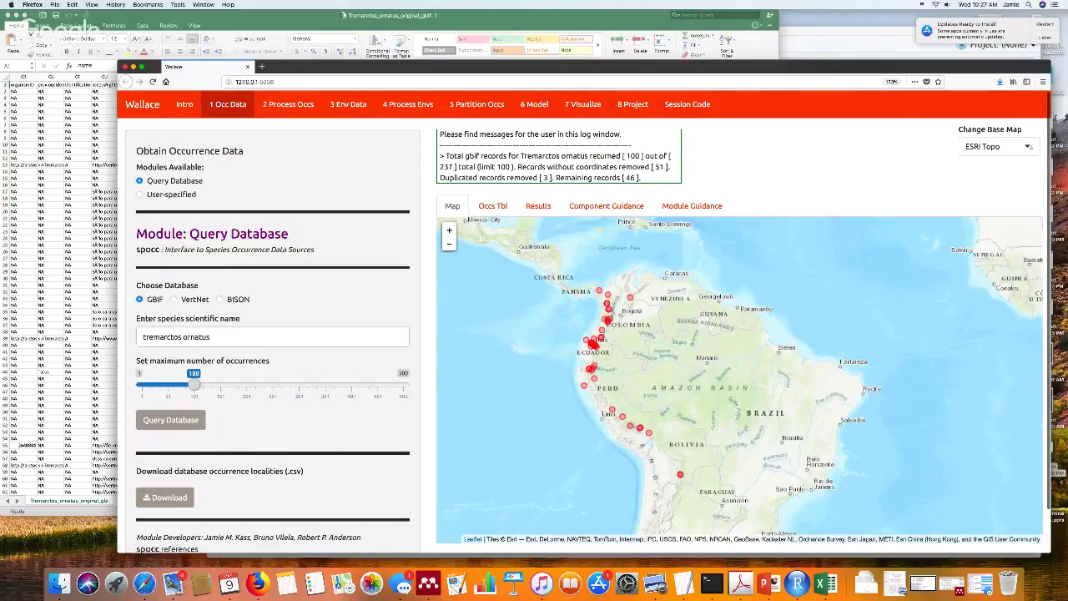
click(997, 146)
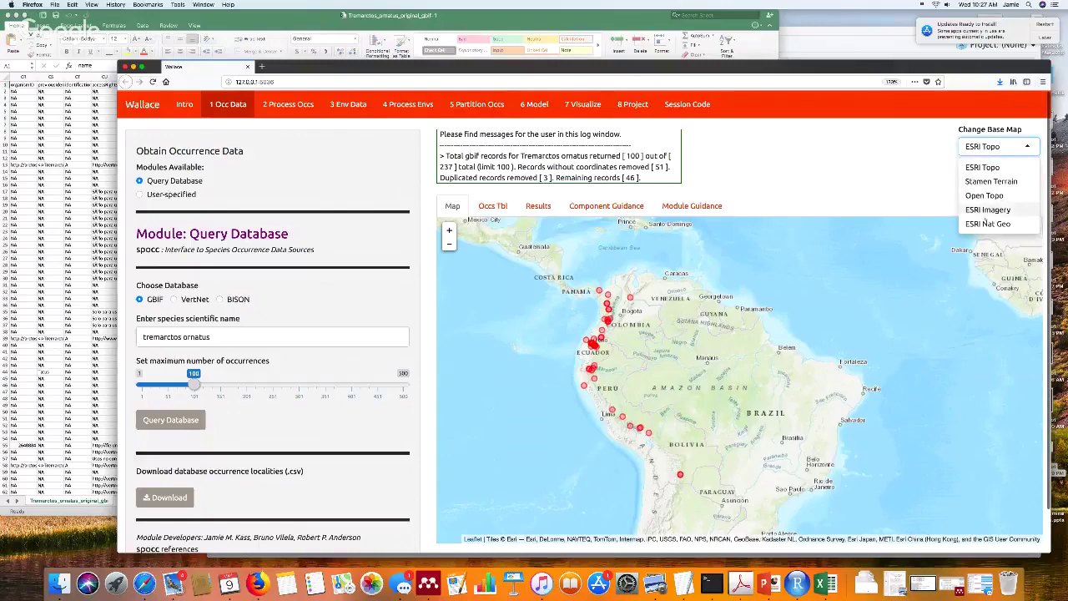
click(987, 223)
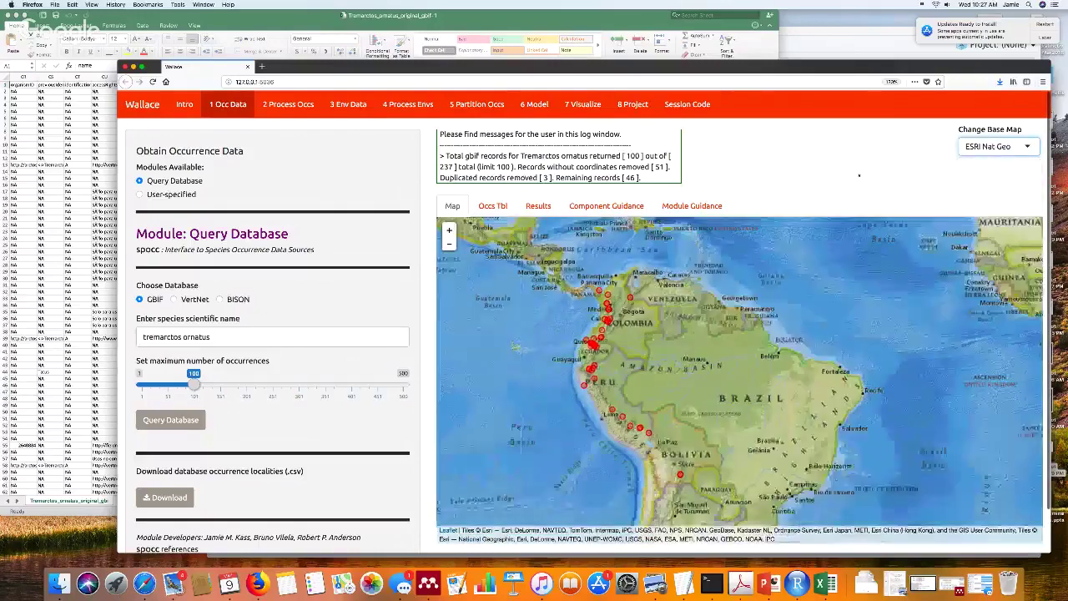
click(993, 146)
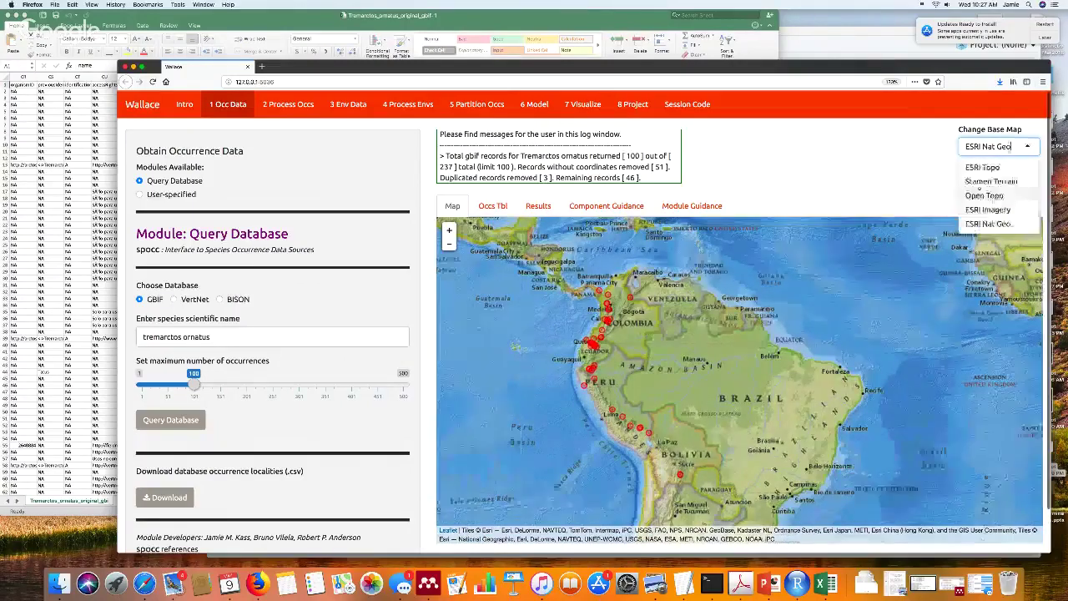
click(985, 178)
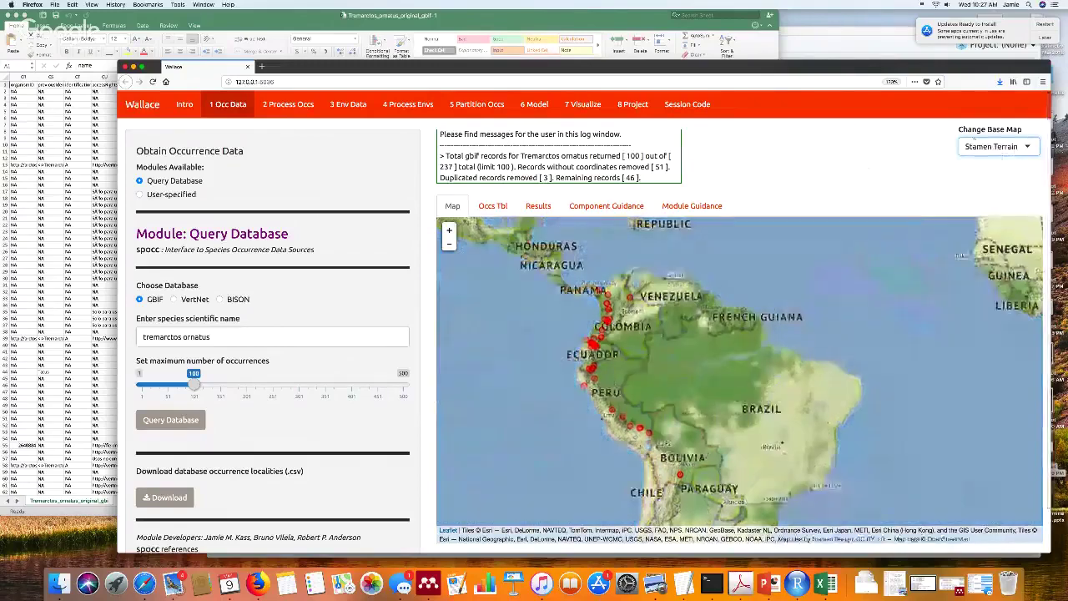
click(993, 147)
click(966, 165)
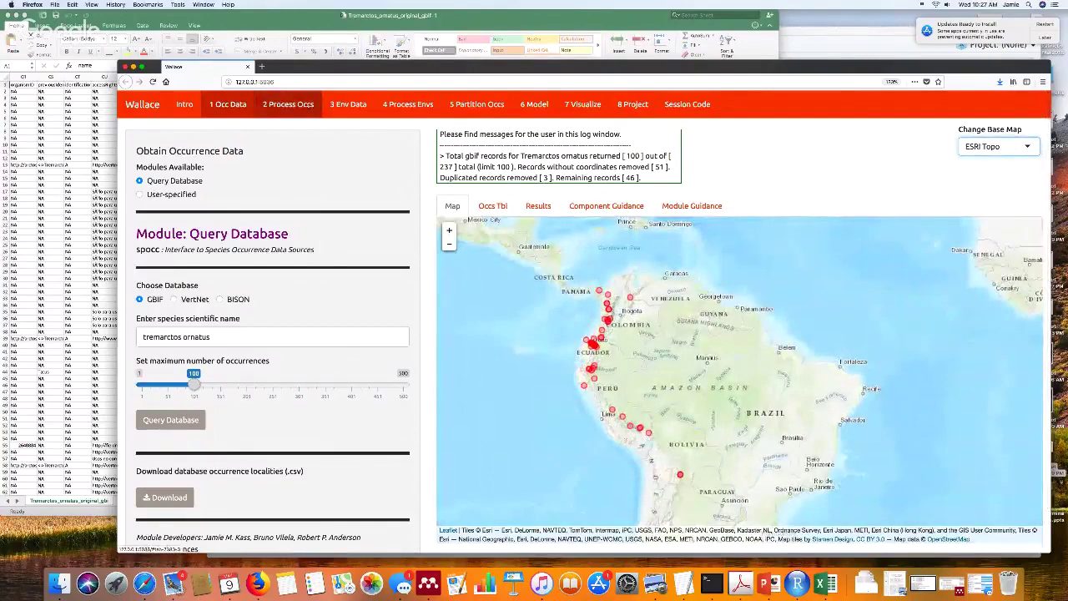
Open the Process Occurrence Data component with Select Occurrences On Map and examine the outlying points at different map scales
click(288, 104)
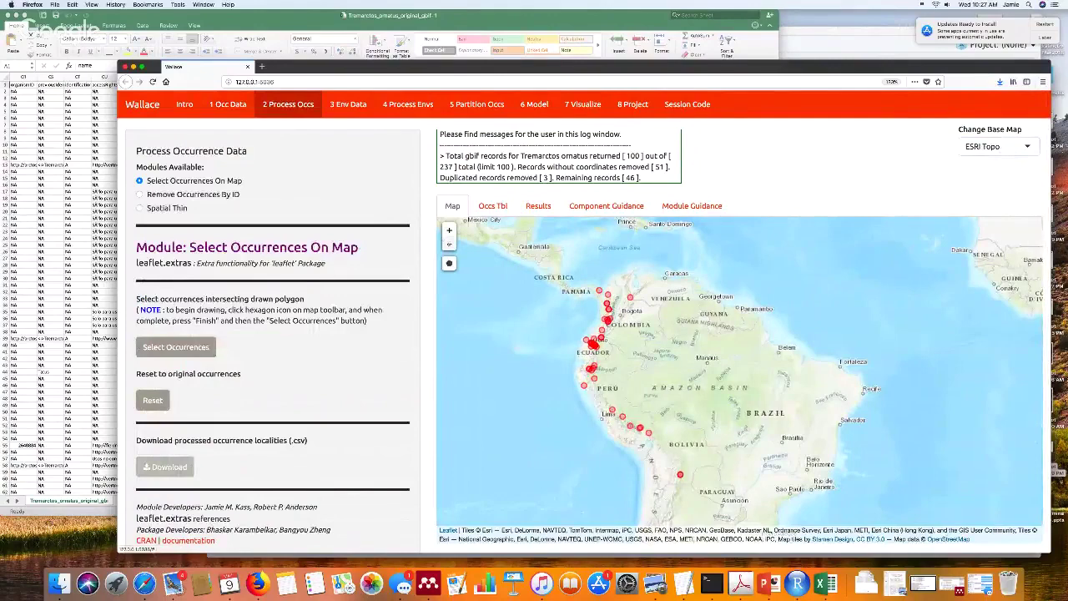
click(449, 243)
click(448, 244)
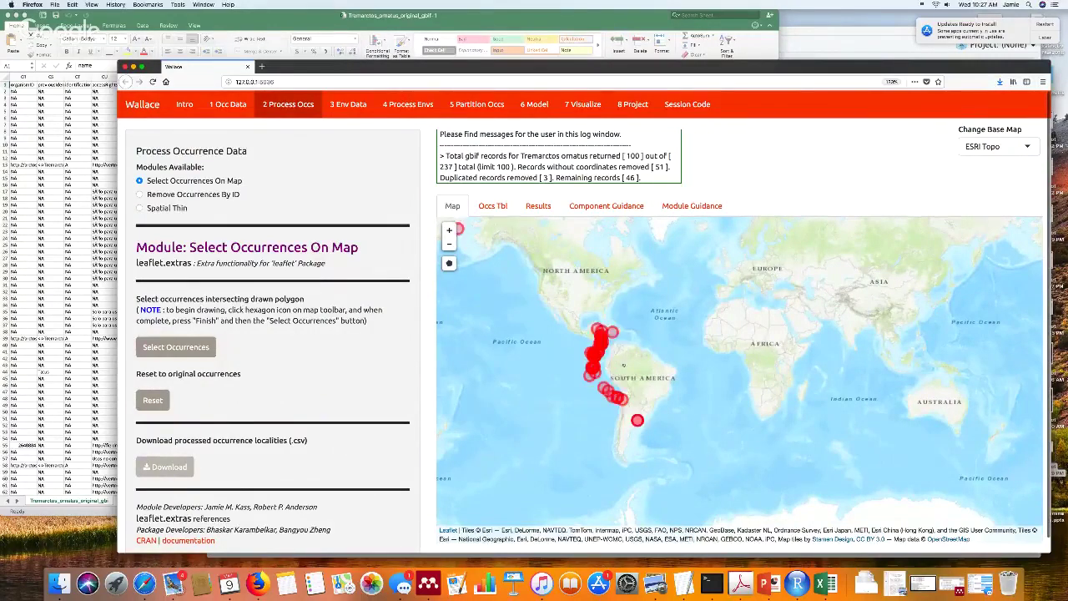
scroll(625, 367, up, 1)
scroll(623, 363, up, 1)
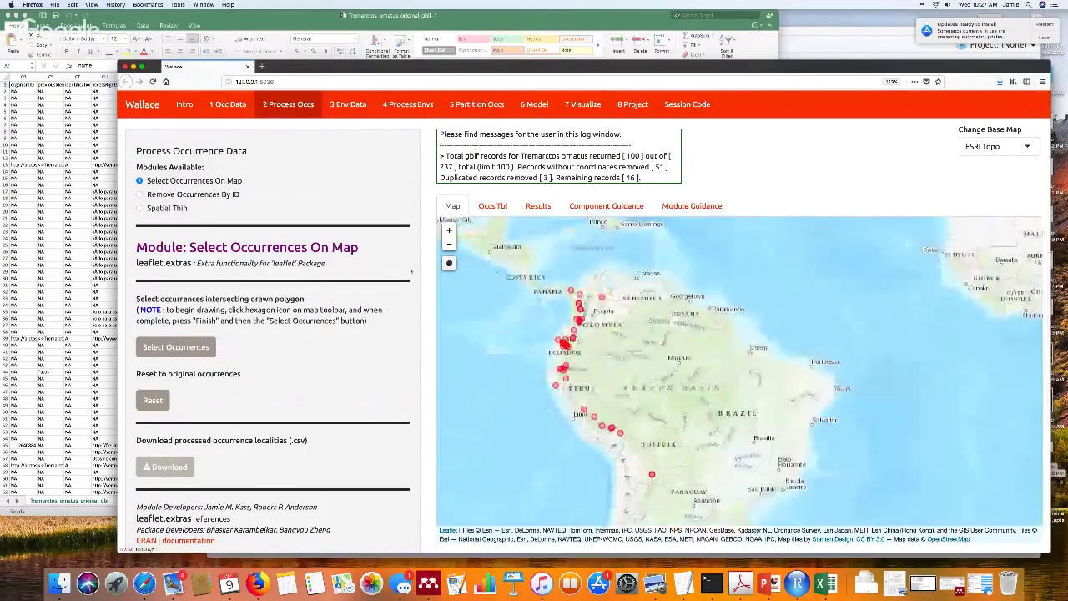
click(449, 244)
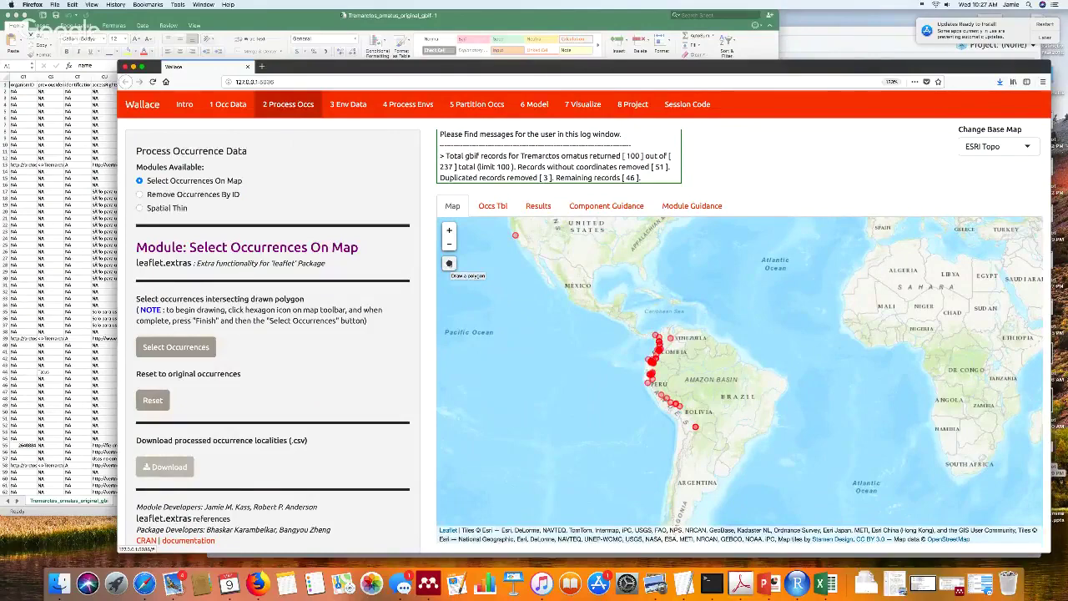
Draw a five-point polygon around the occurrences in western South America and select the occurrences inside it
click(449, 264)
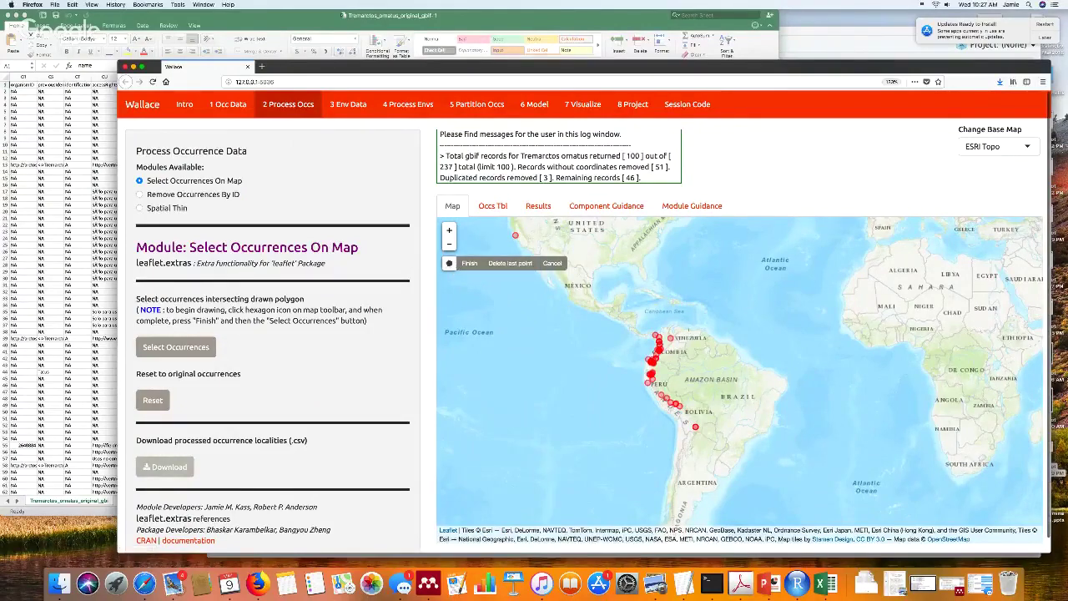
click(622, 326)
click(623, 396)
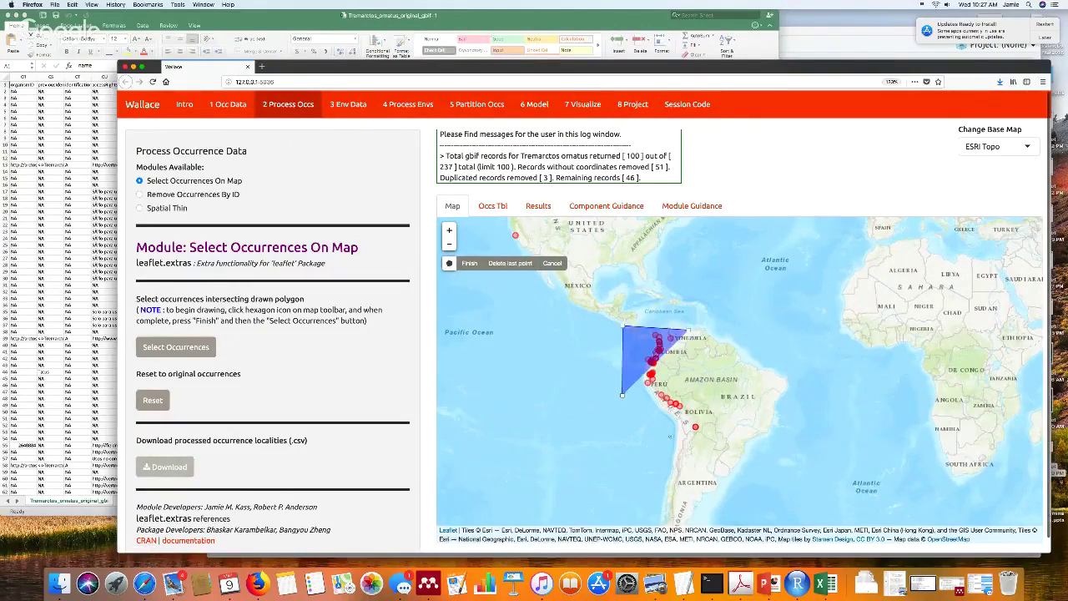
click(669, 432)
click(713, 441)
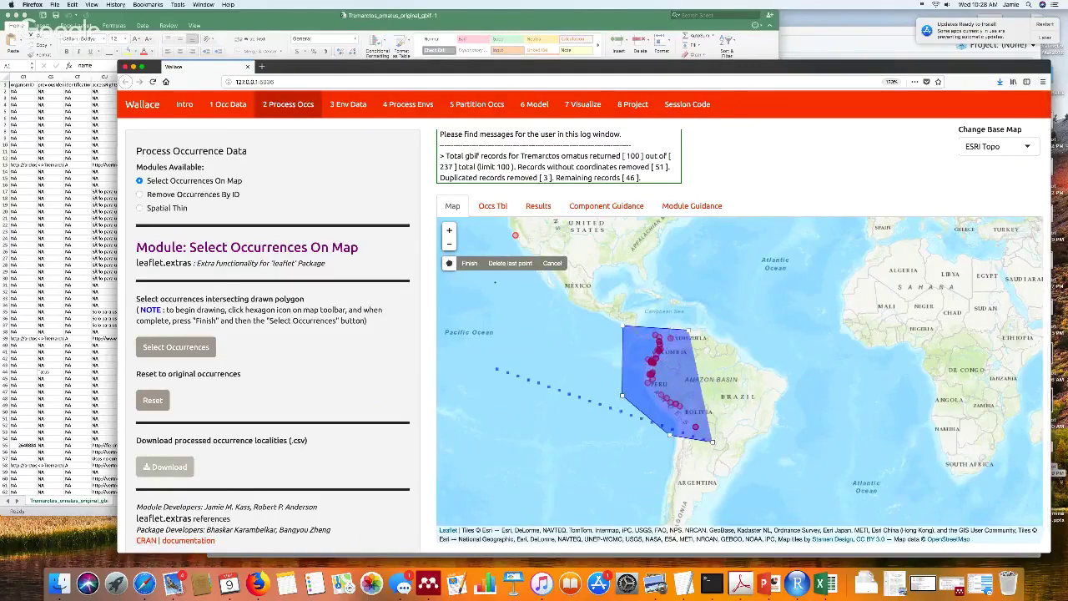
click(469, 263)
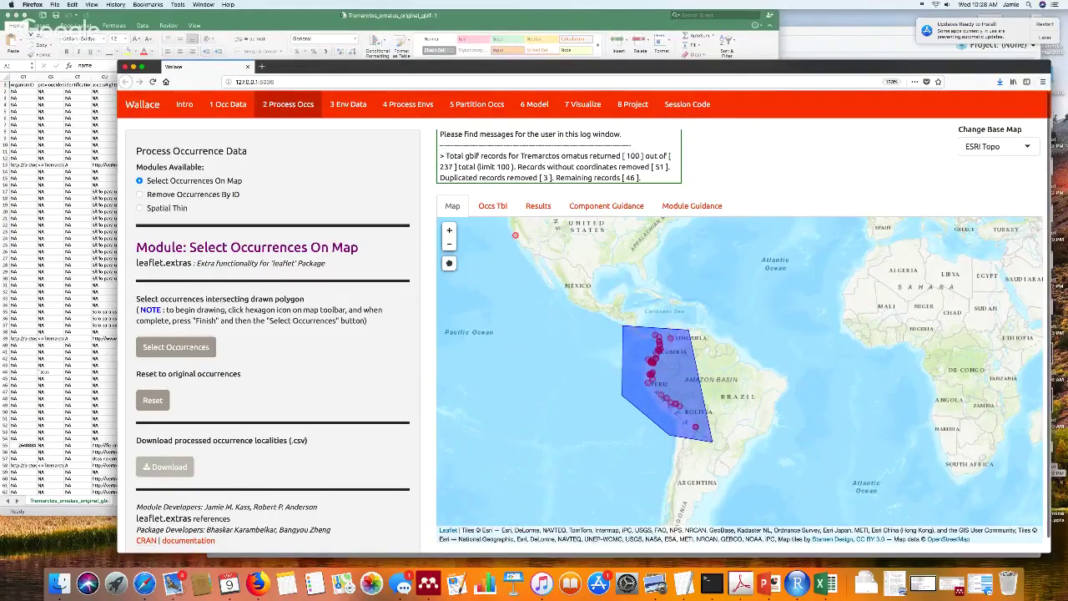
click(183, 354)
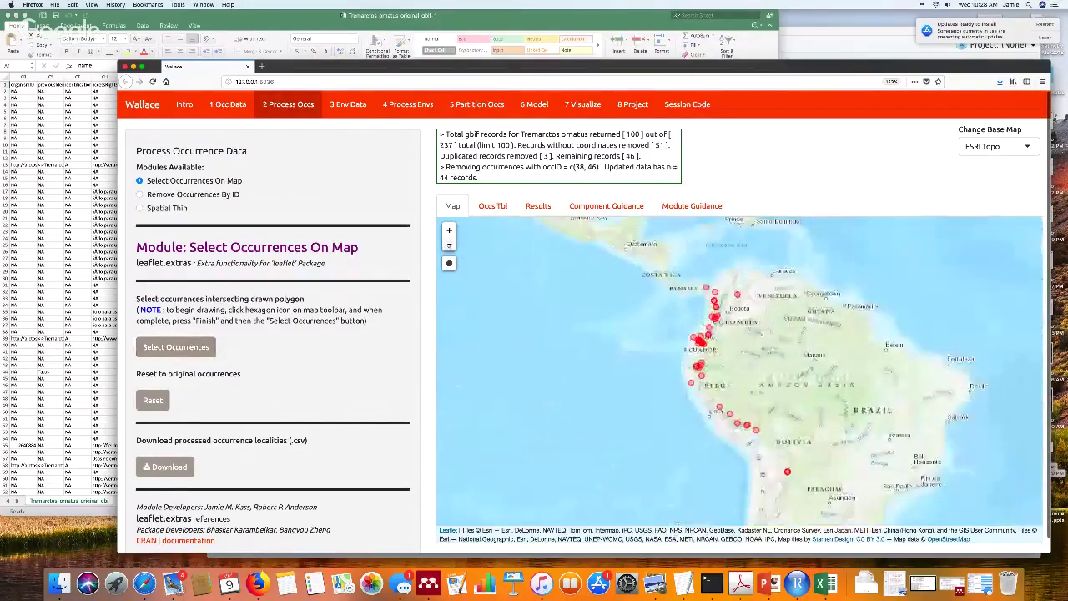
Check the selected occurrences at world and continent scale, and reset to the original occurrences
click(449, 245)
click(449, 245)
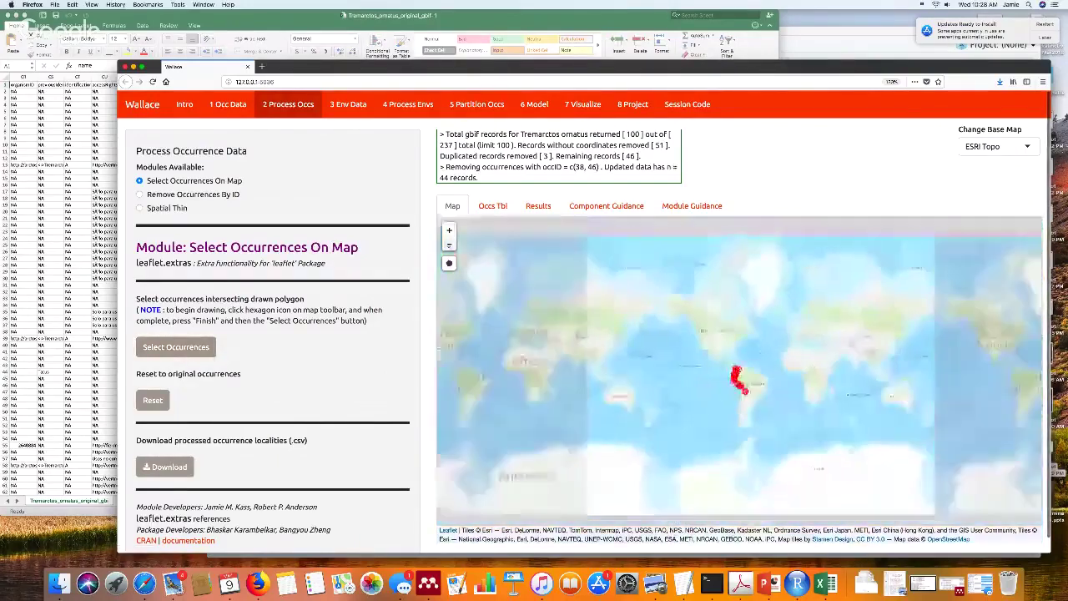
click(449, 229)
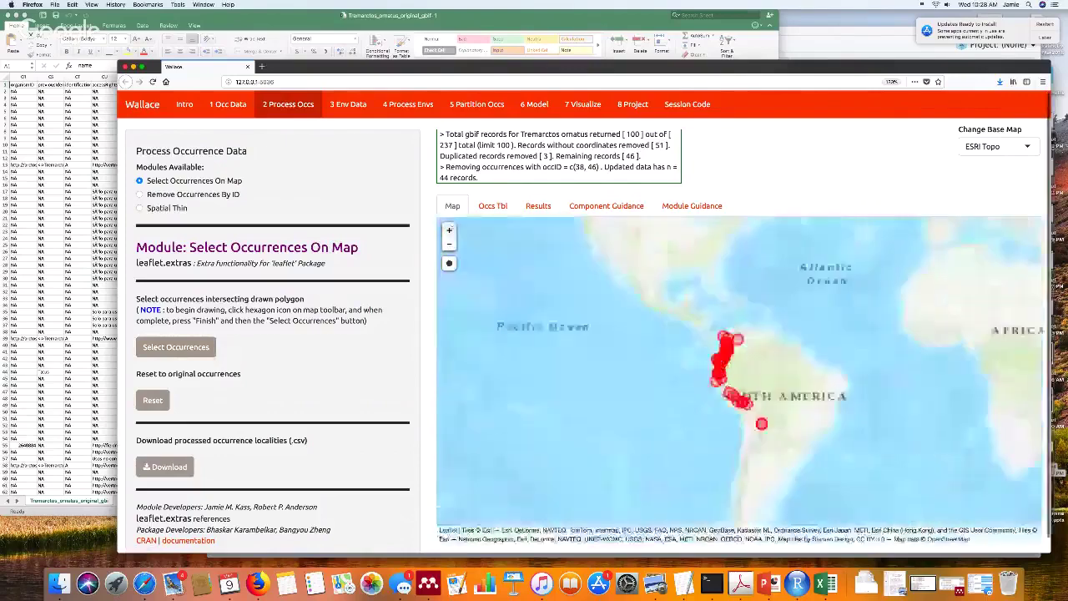
click(449, 229)
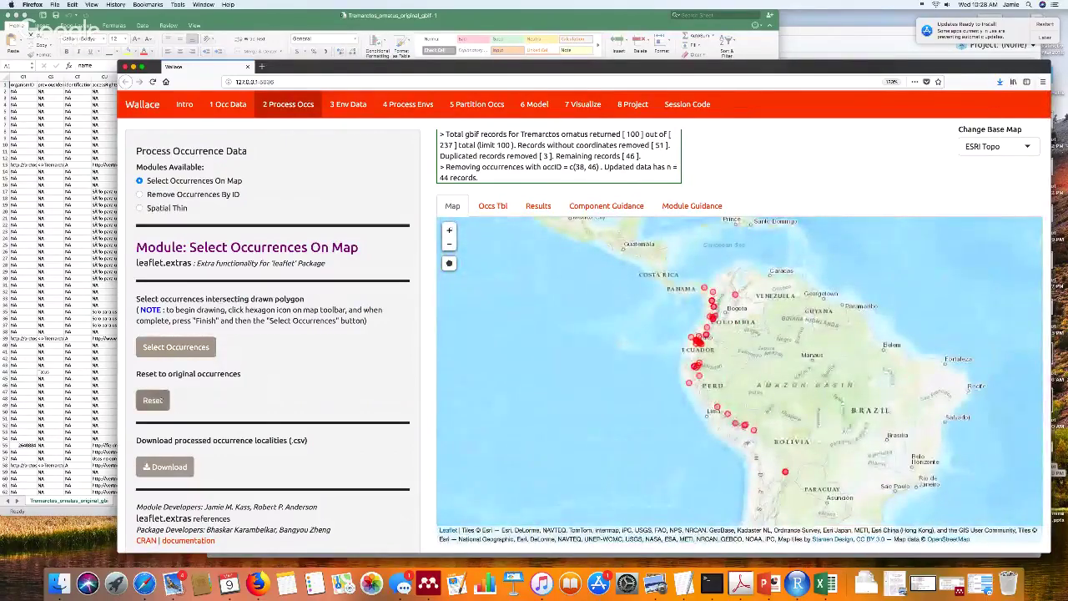
click(153, 400)
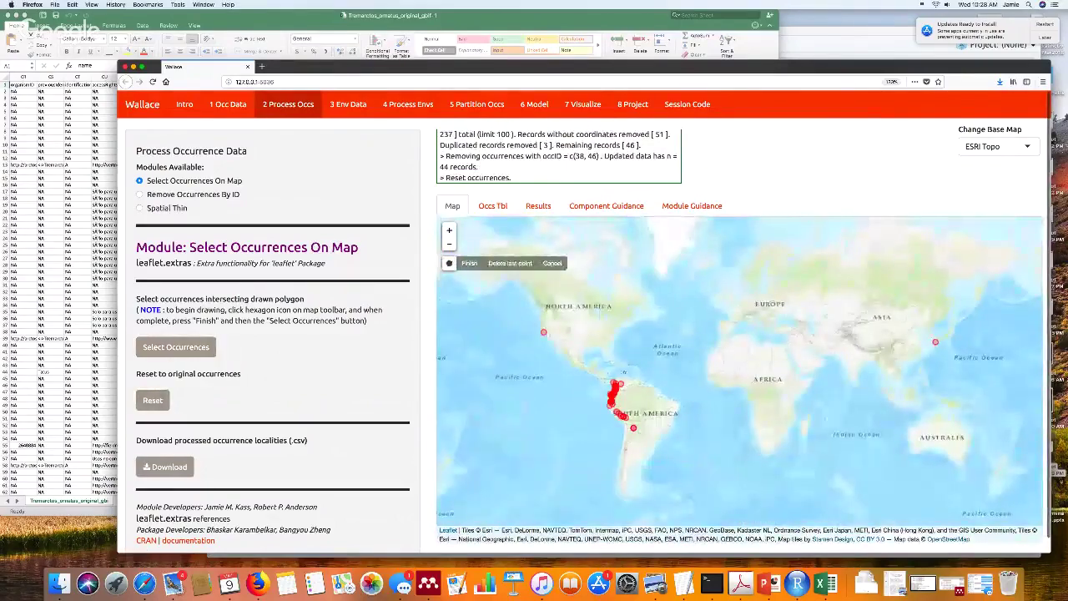
Draw a new four-point polygon around the South American occurrences and select the occurrences inside it
click(644, 435)
click(607, 425)
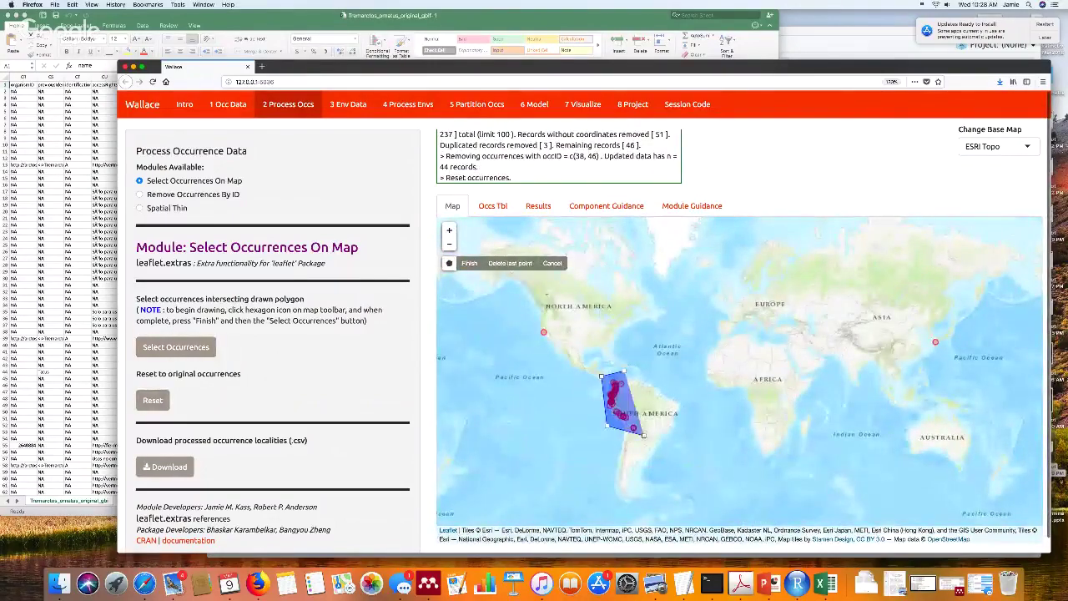
click(602, 375)
click(469, 263)
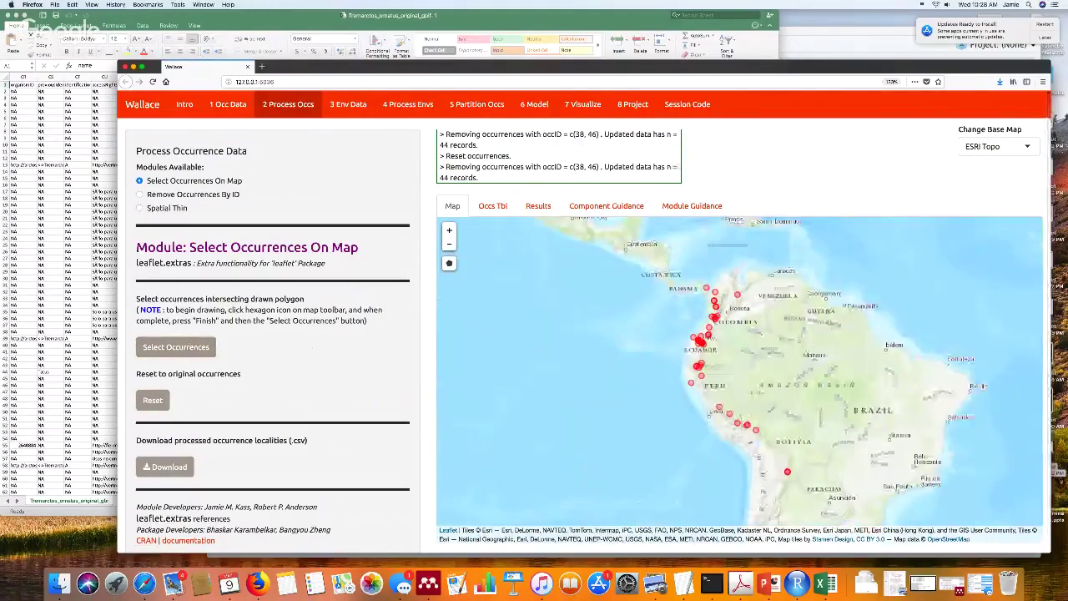
Identify the northernmost occurrence near the Panama–Colombia border and remove it with Remove Occurrences By ID, using record ID 87
click(201, 195)
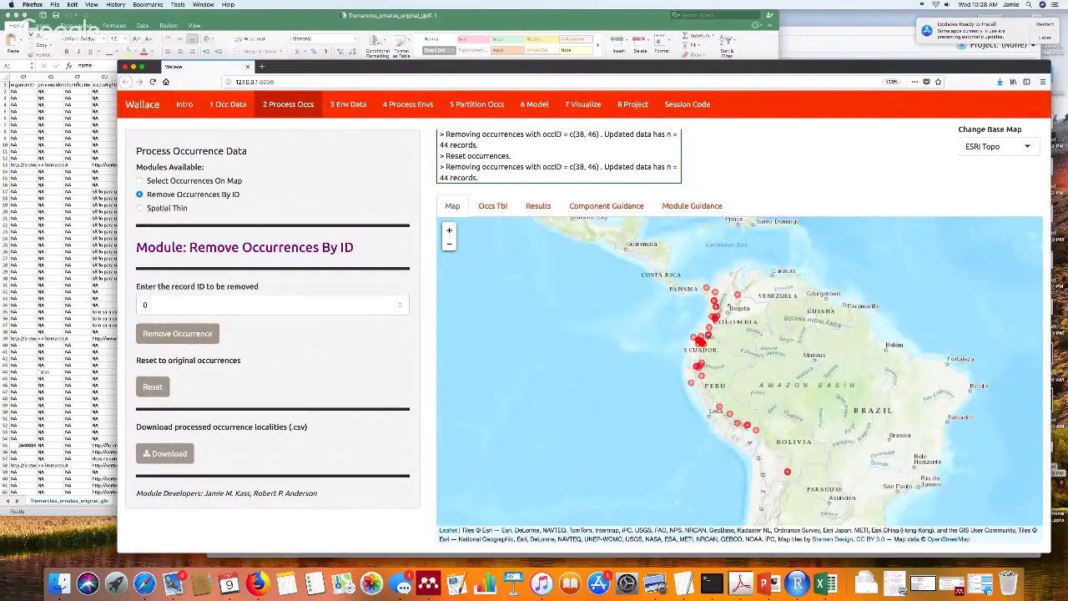
scroll(729, 306, up, 2)
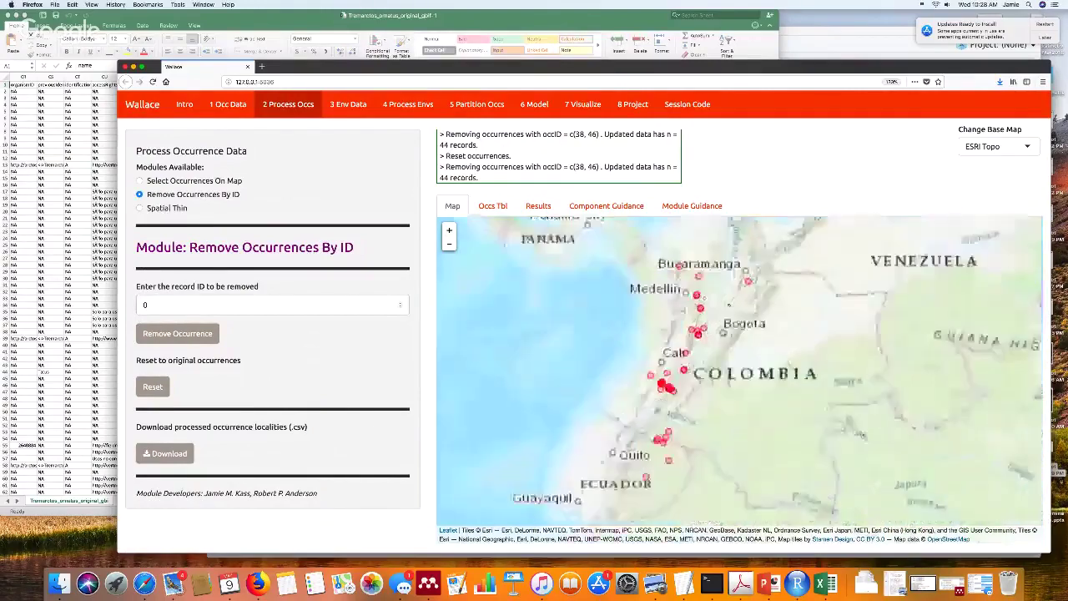
drag(666, 357, 656, 399)
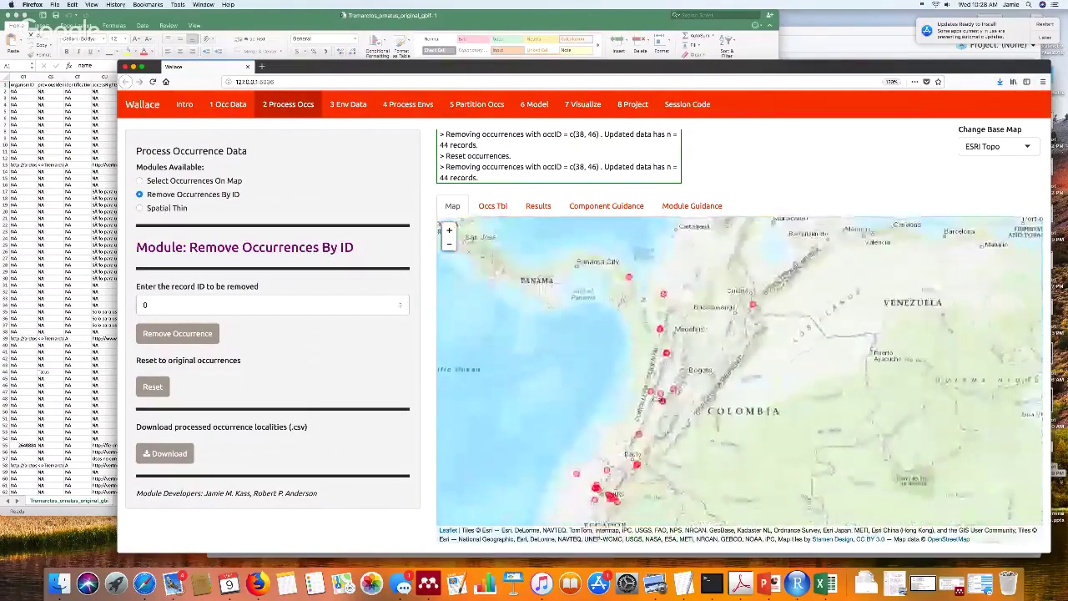
click(629, 276)
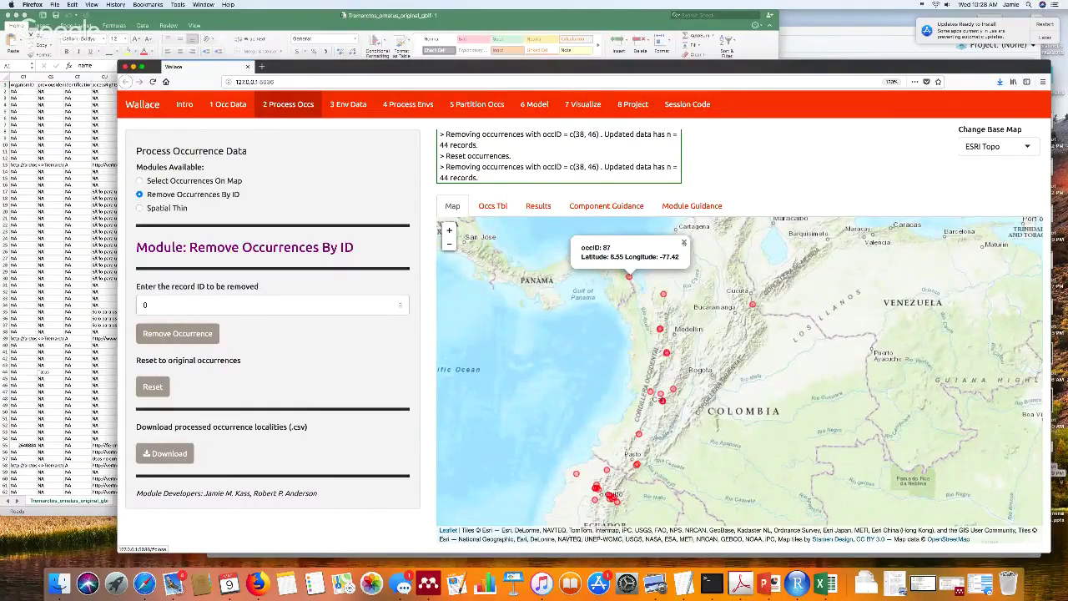
key(Escape)
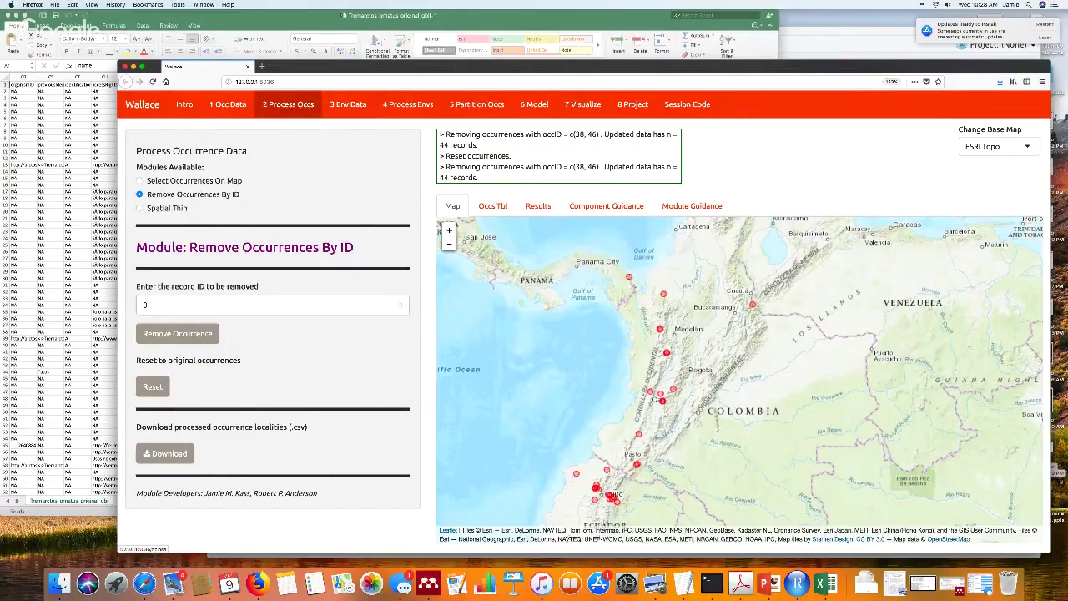
click(629, 276)
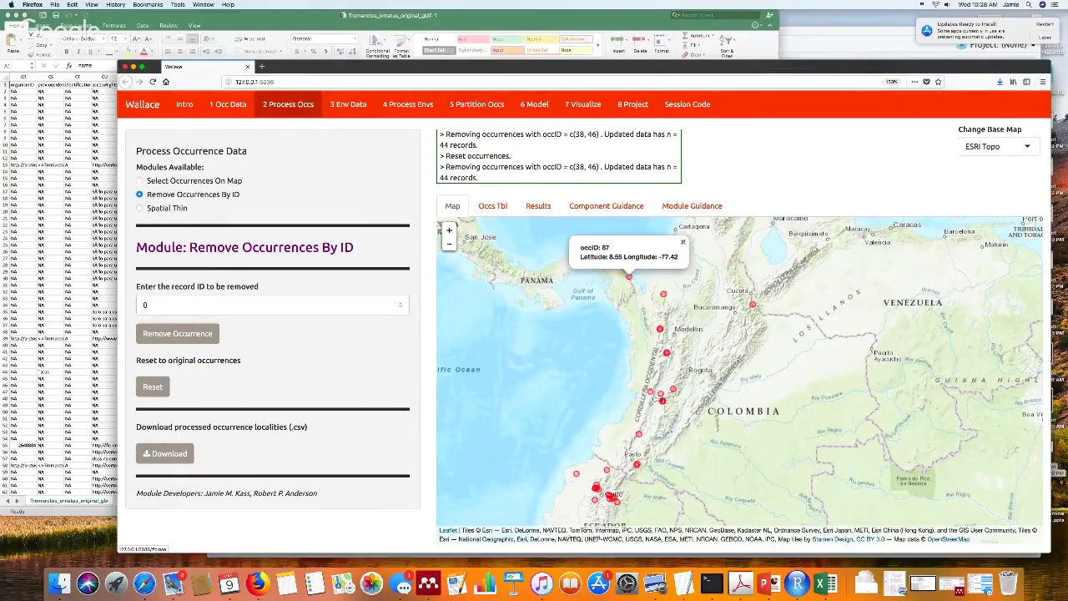
key(Escape)
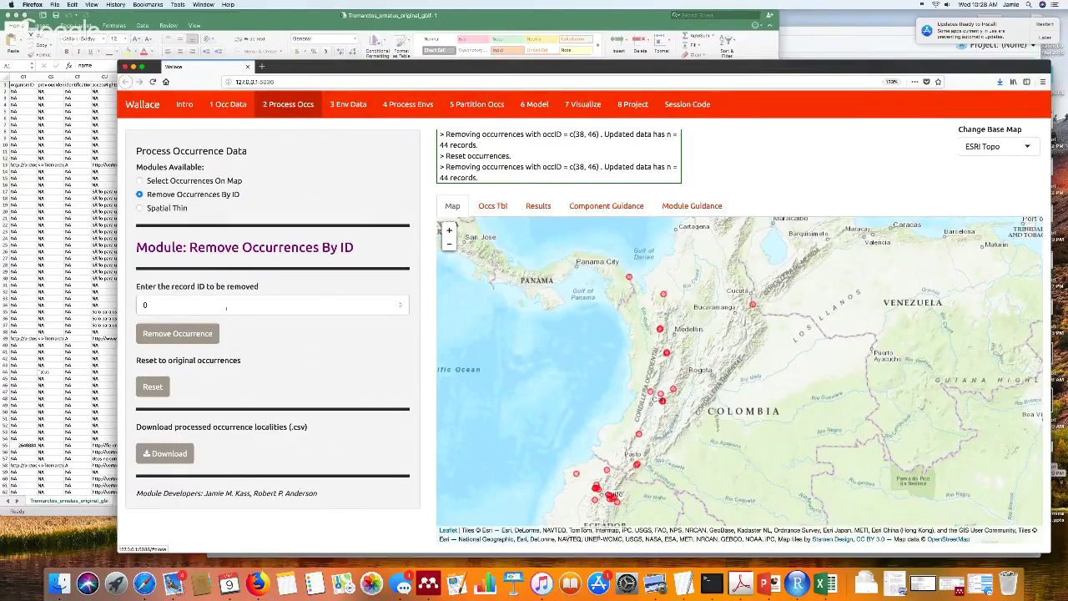
click(146, 305)
text(87)
click(177, 333)
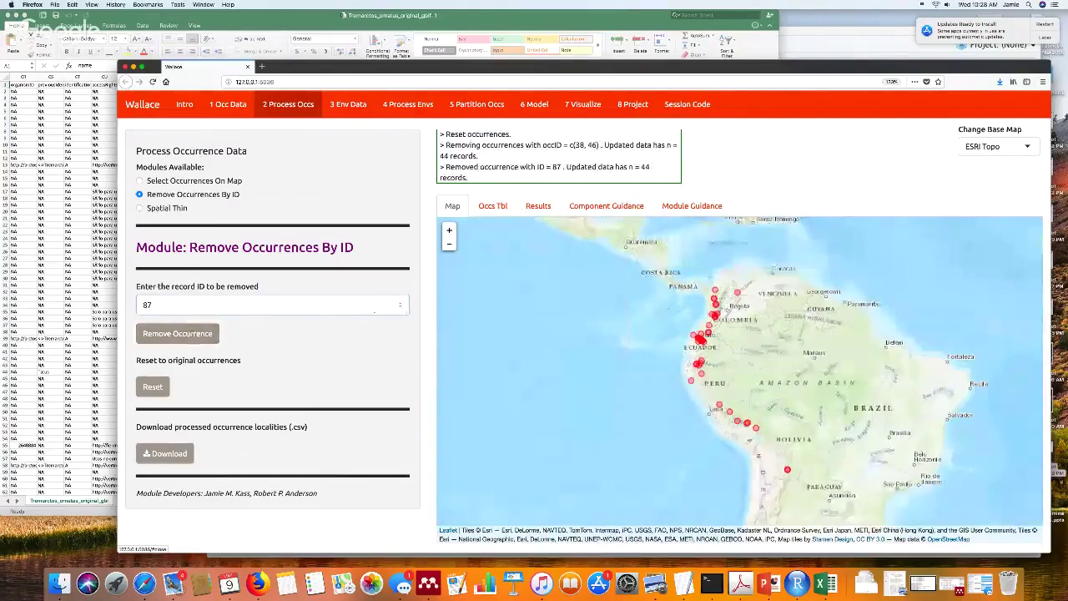
Look through the occurrence table up to its last page to check the remaining record IDs, and return to the map
click(493, 205)
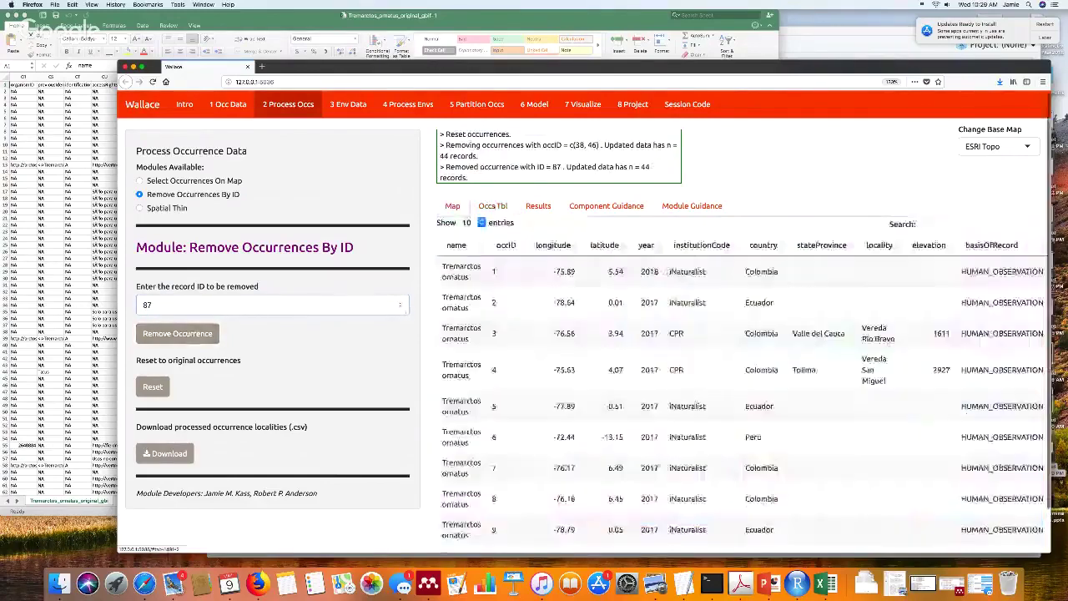
scroll(975, 501, down, 2)
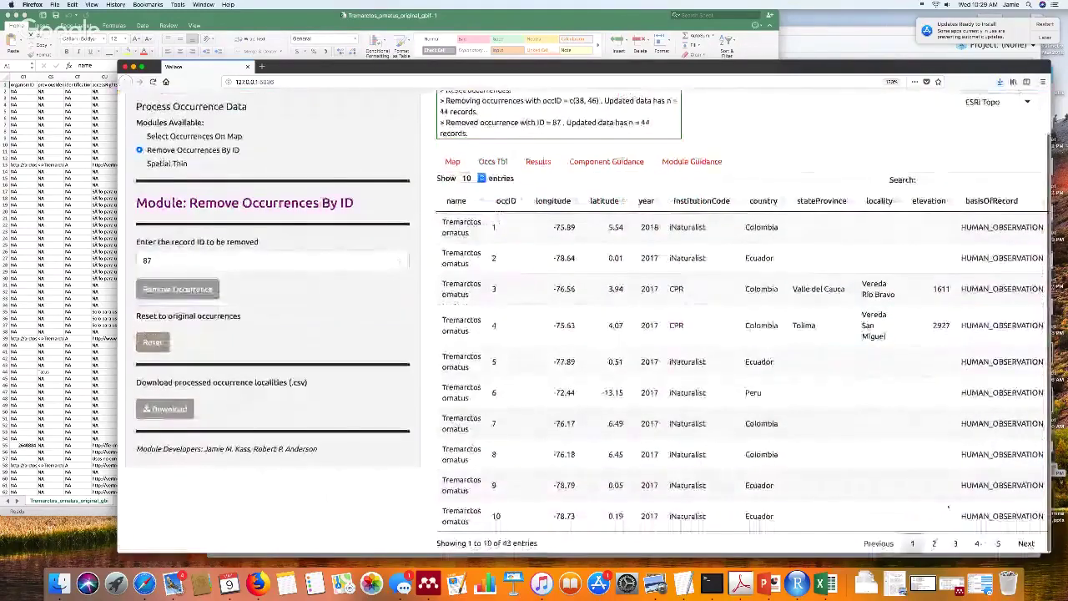
click(977, 543)
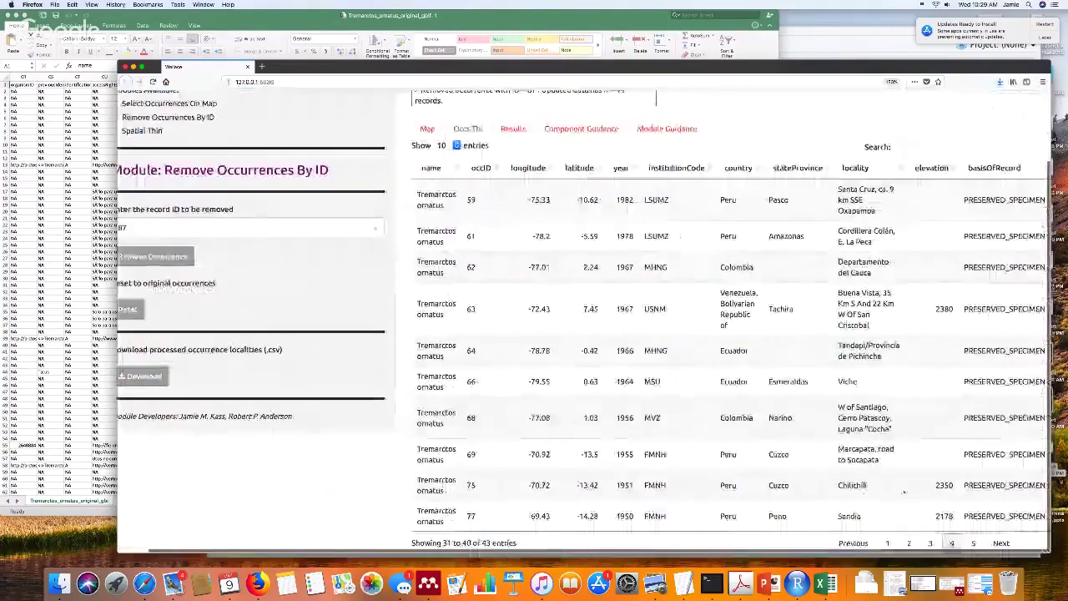
scroll(975, 543, down, 2)
scroll(974, 543, right, 1)
click(974, 544)
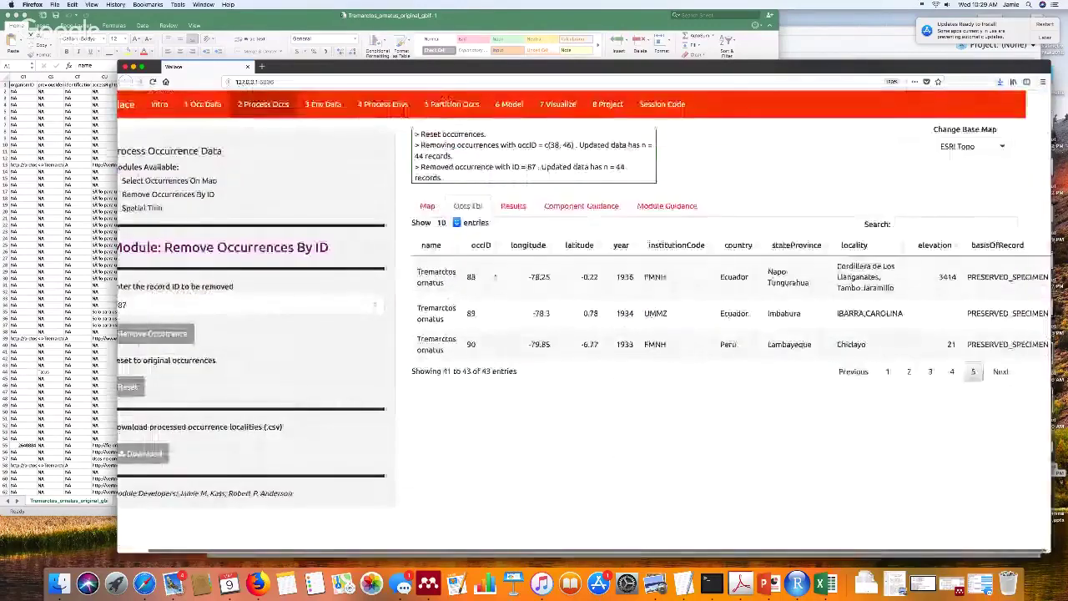
scroll(584, 333, left, 1)
click(452, 206)
Examine the clustered occurrences around Ecuador and Colombia and spatially thin the records with a thinning distance of 10 km
click(166, 207)
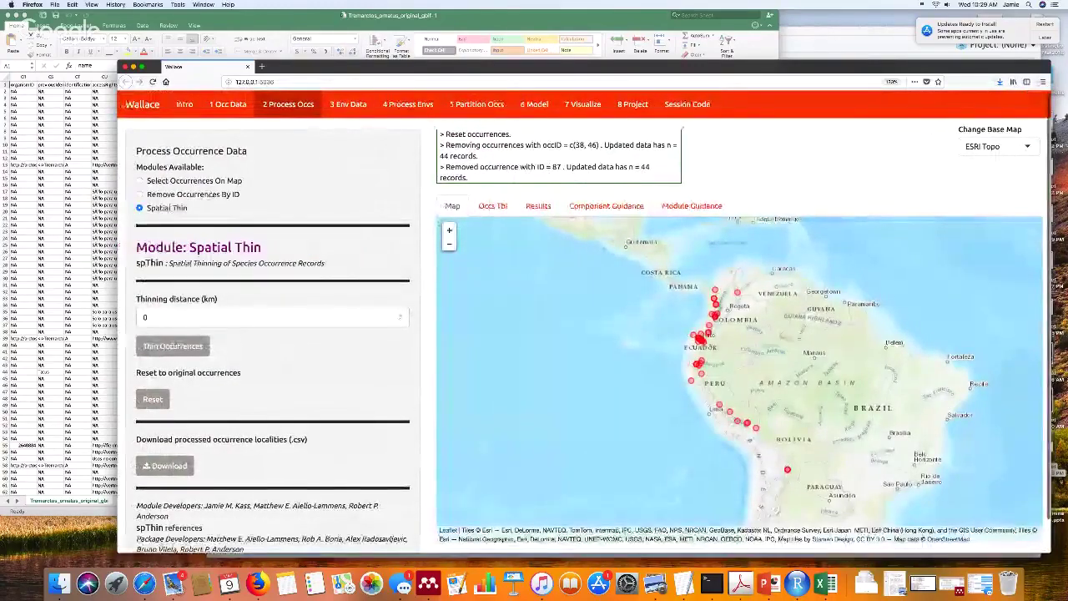
scroll(709, 338, up, 2)
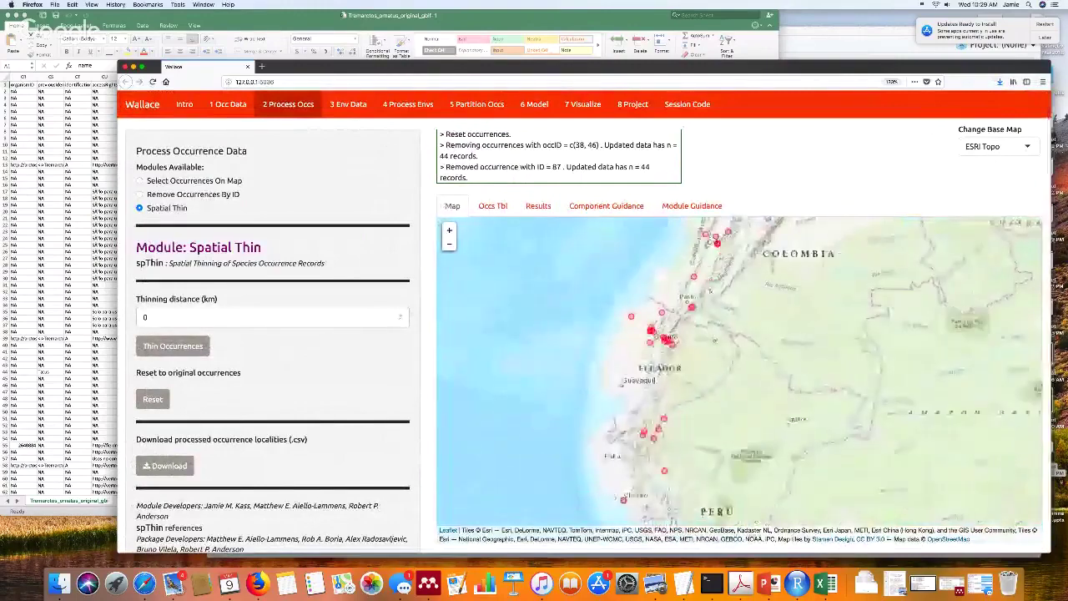
scroll(647, 423, down, 1)
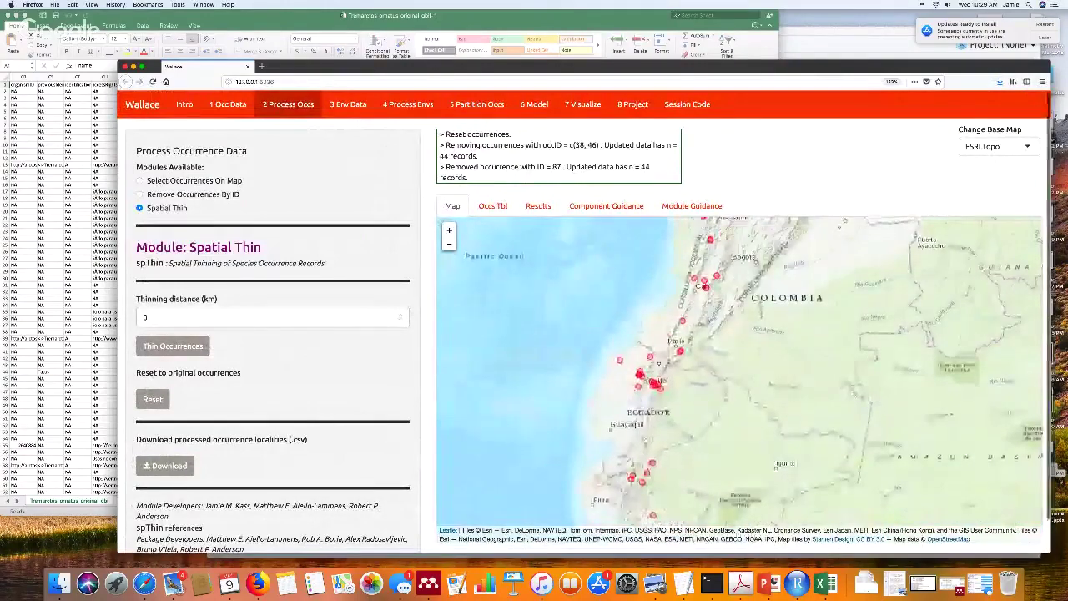
scroll(638, 362, up, 1)
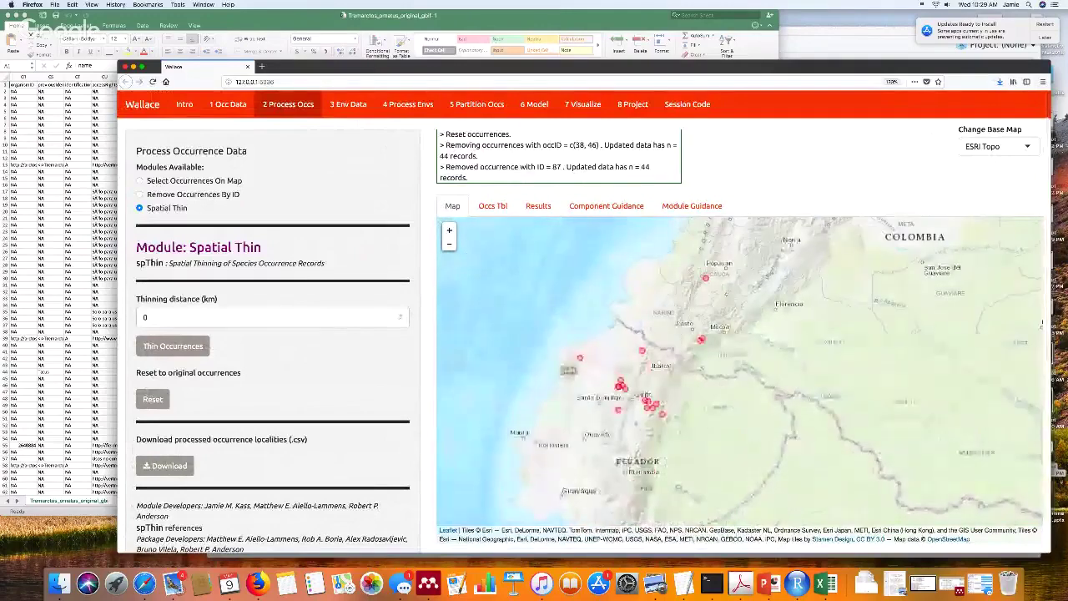
click(449, 242)
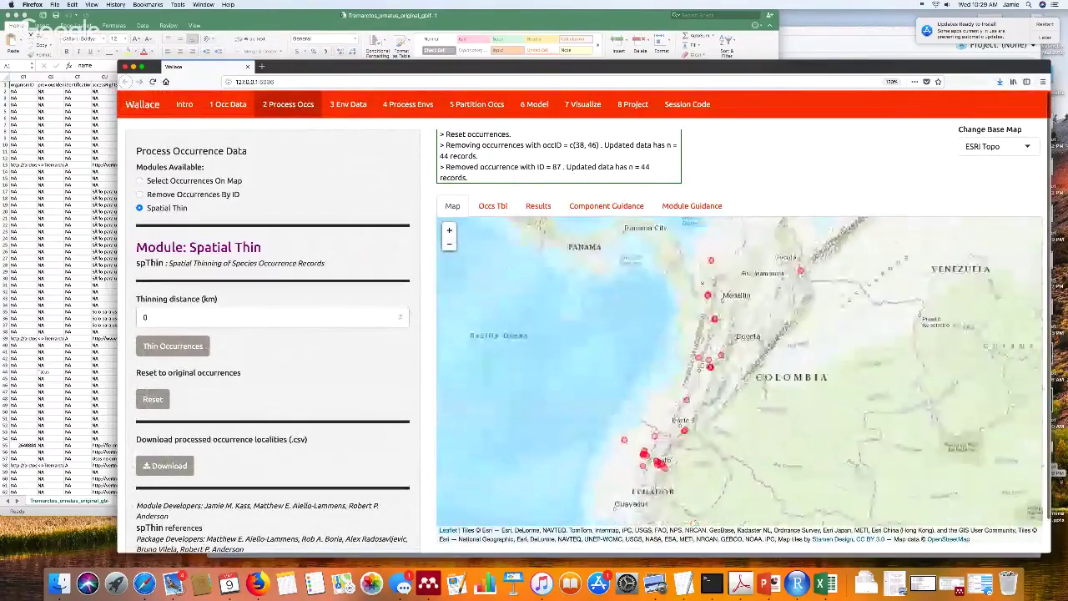
drag(593, 318, 542, 226)
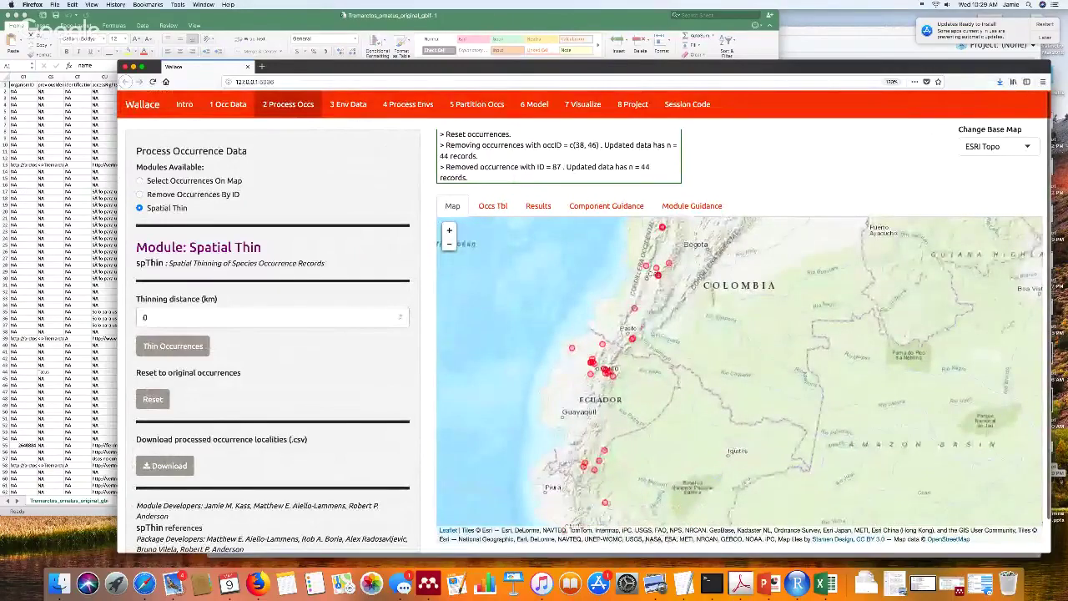
click(276, 317)
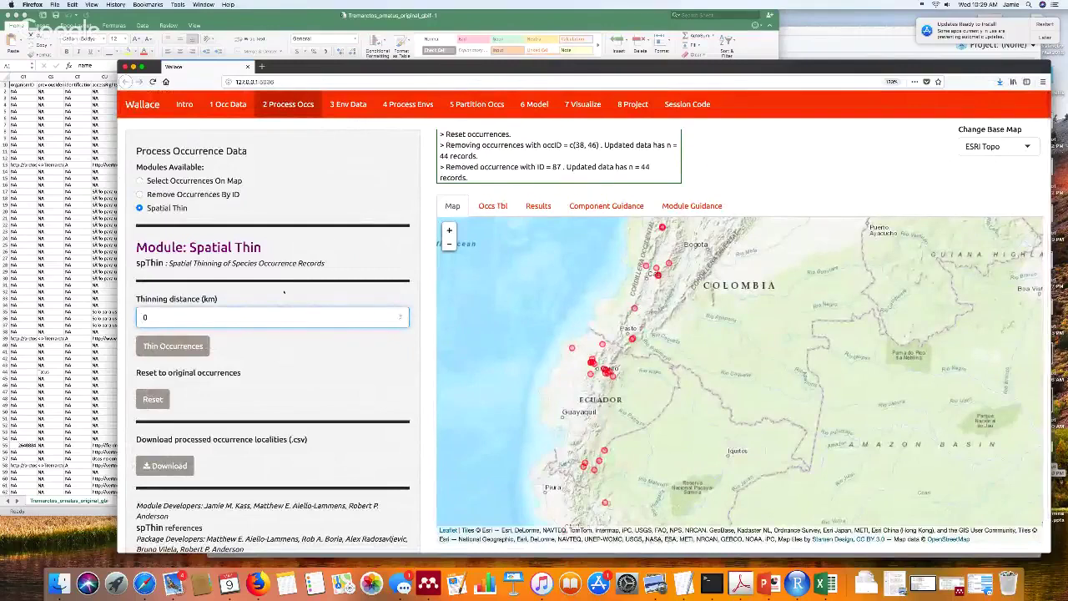
text(1)
click(173, 346)
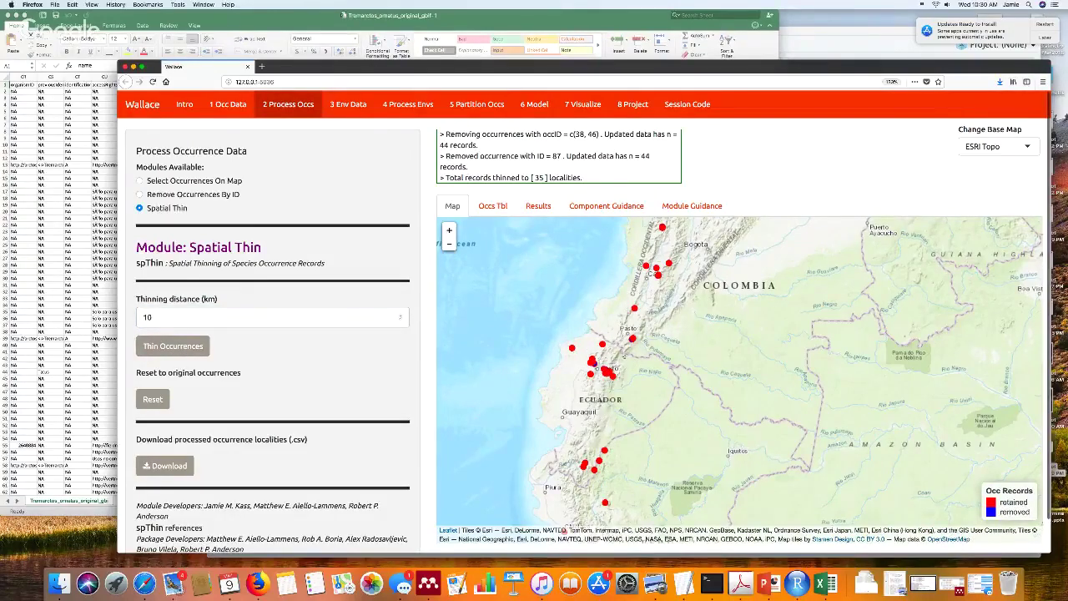
Inspect the retained and removed occurrence records around Quito on the map, and return to the wider South American extent
scroll(598, 368, up, 2)
scroll(592, 361, up, 1)
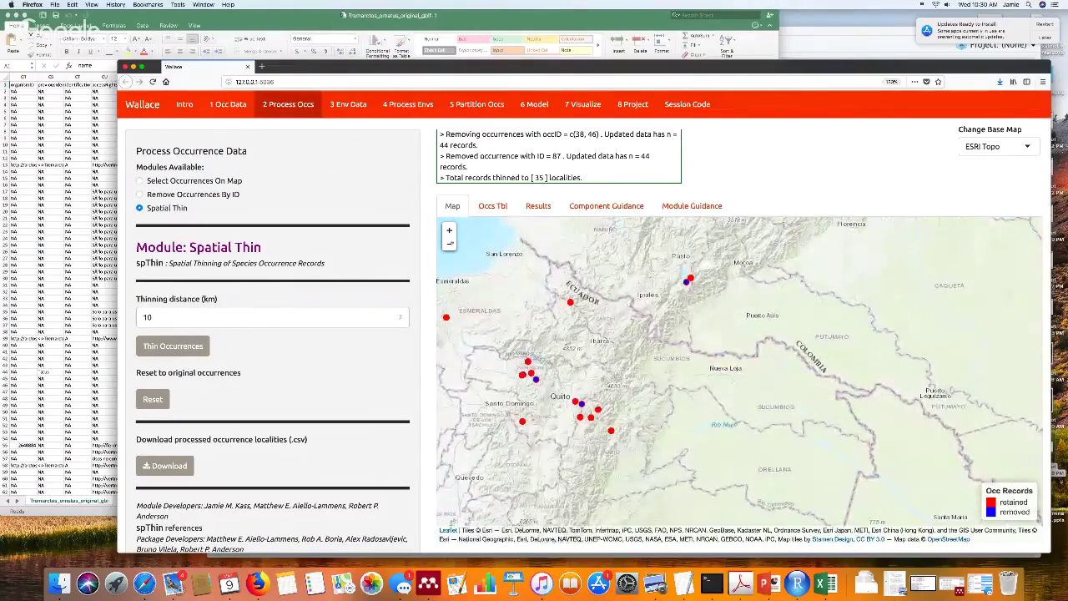
scroll(740, 374, down, 3)
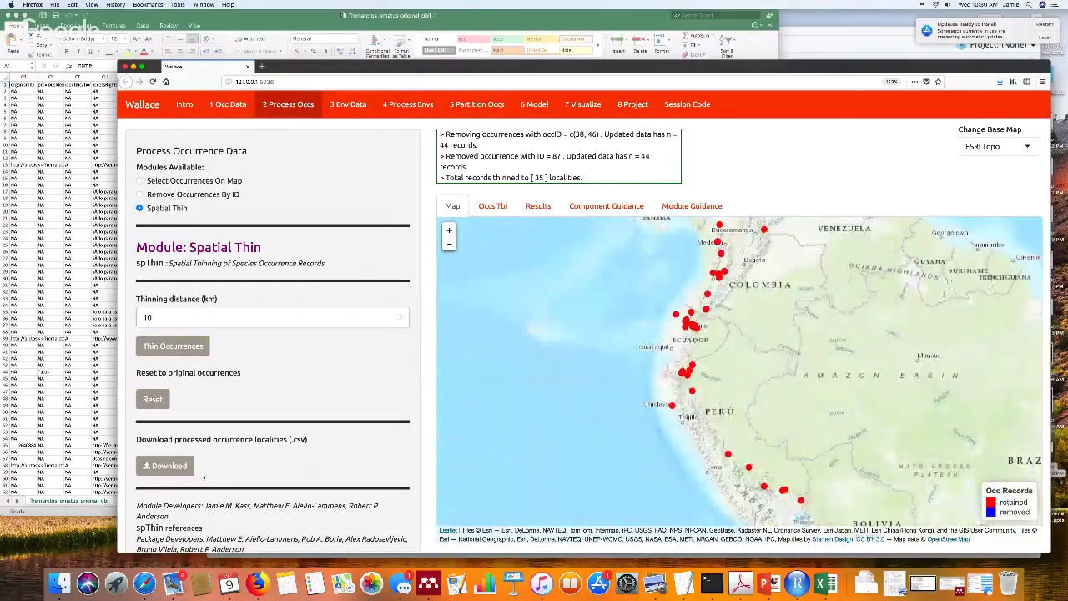
Download the processed occurrence CSV and open it in Microsoft Excel, then close it and return to Wallace to review the processing log
click(165, 465)
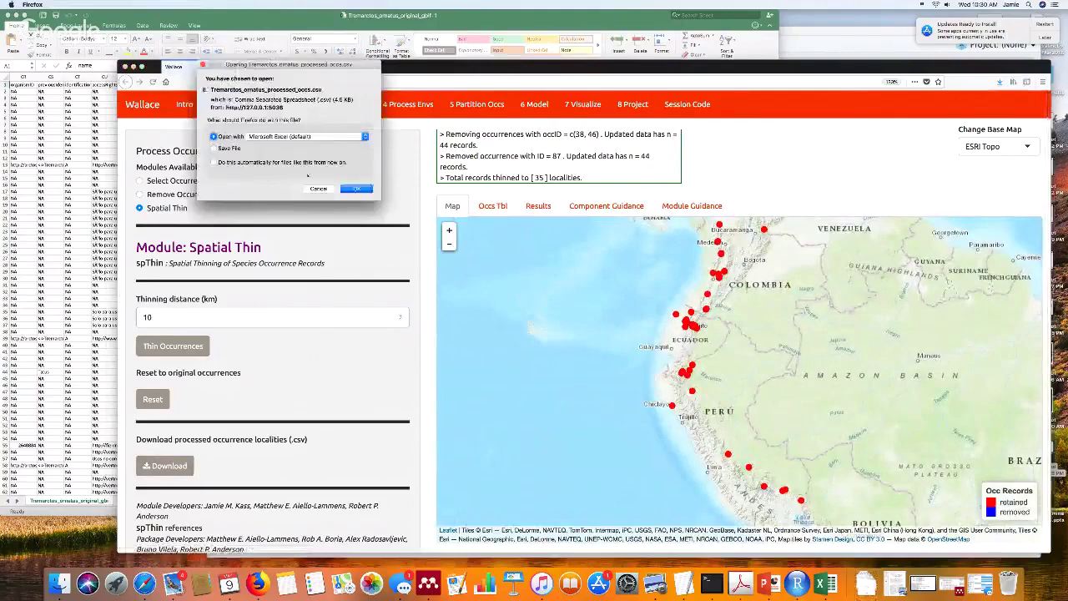
key(Return)
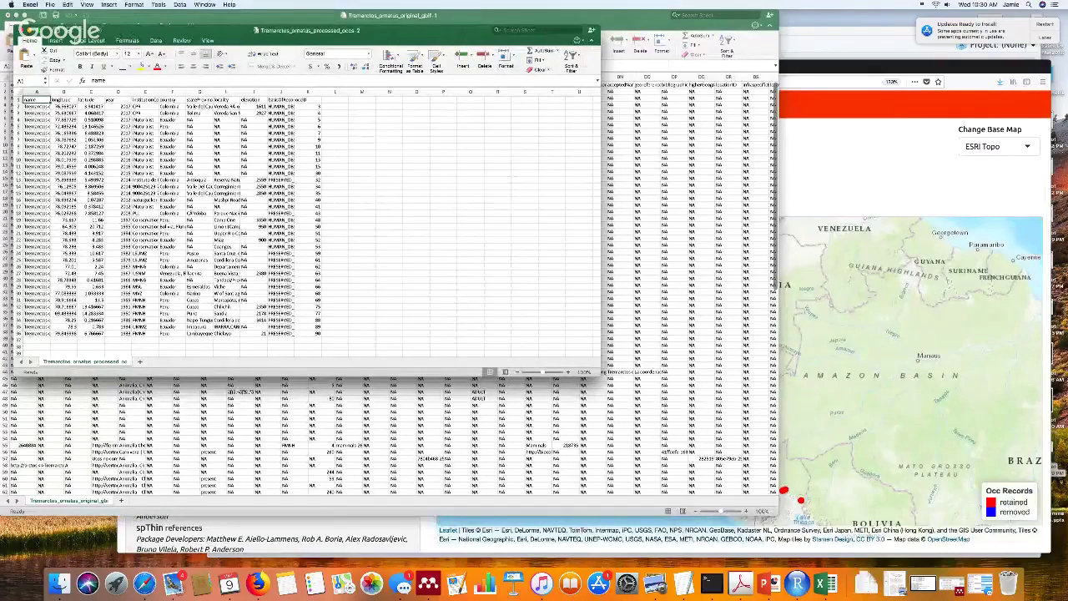
key(super+w)
key(super+Tab)
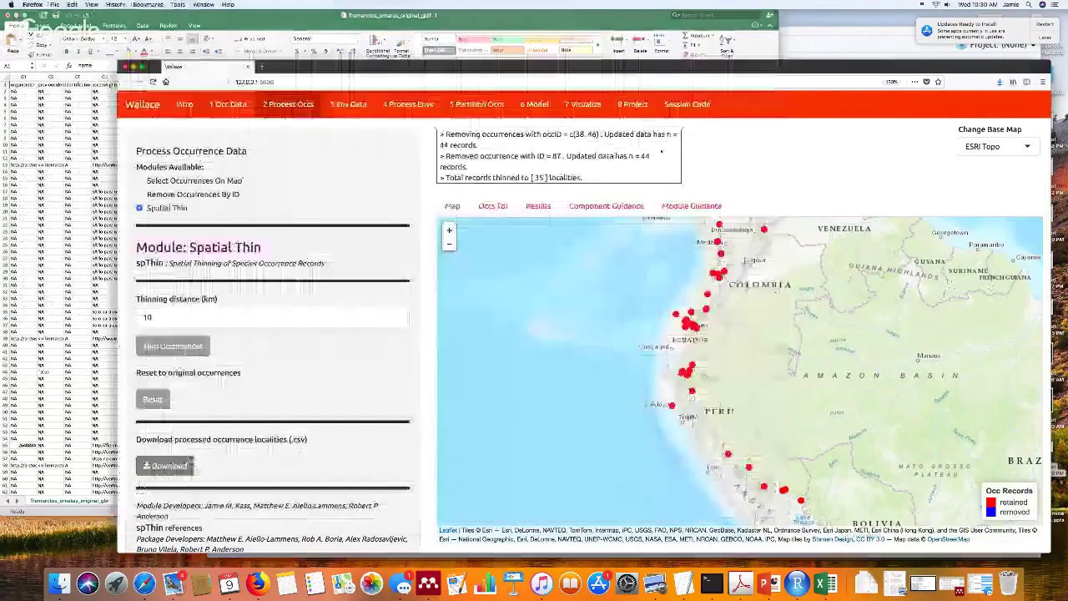
scroll(661, 150, up, 5)
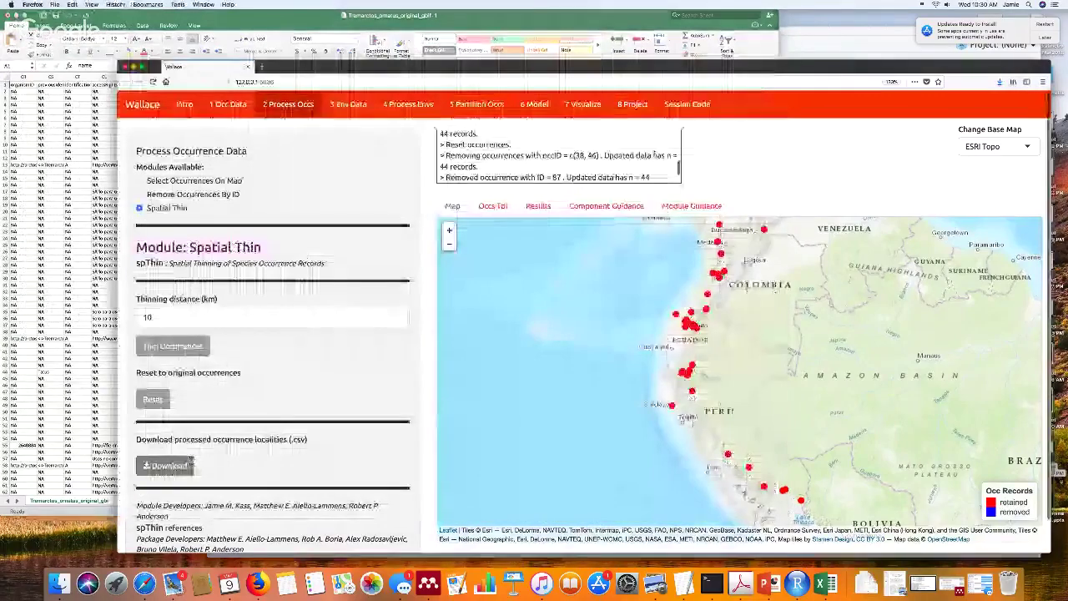
scroll(661, 150, down, 5)
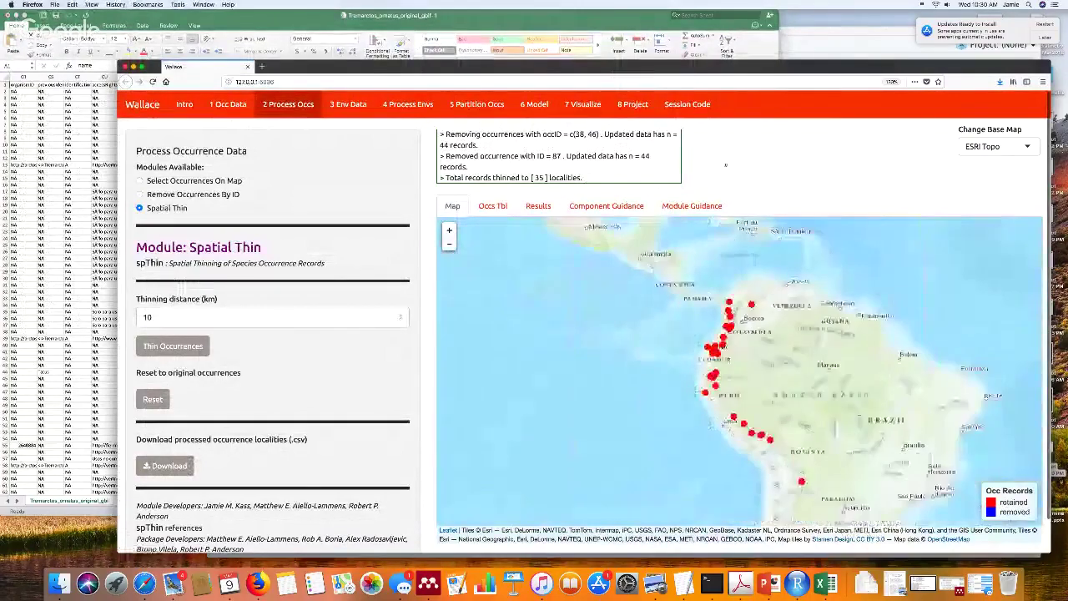
Load the WorldClim bioclimatic variables at 10 arcmin resolution and turn on the option to specify variables for the analysis
click(347, 104)
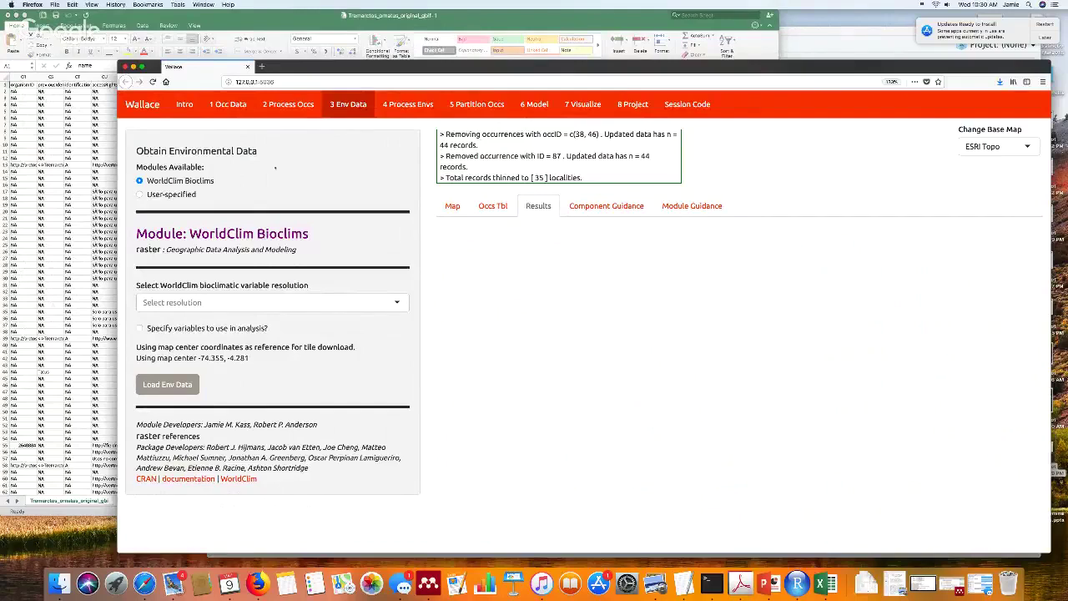
click(139, 194)
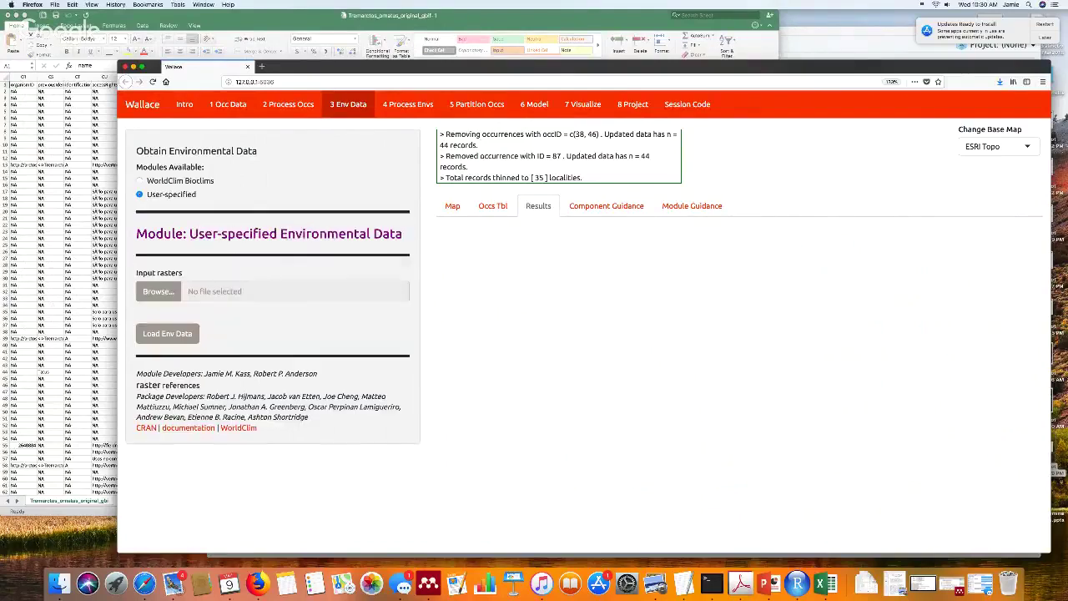
click(139, 181)
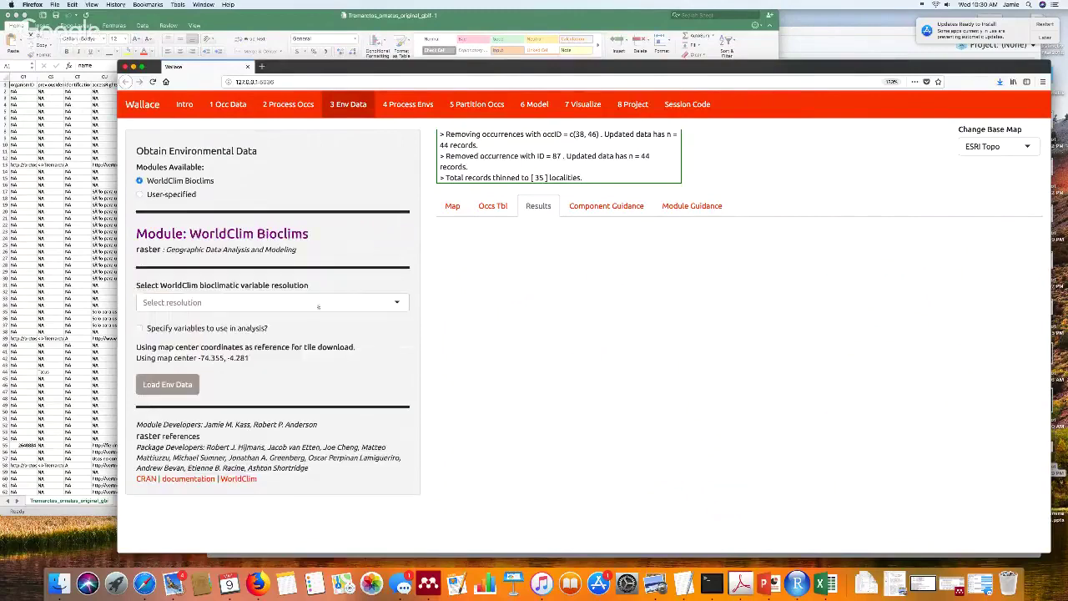
click(318, 302)
click(268, 362)
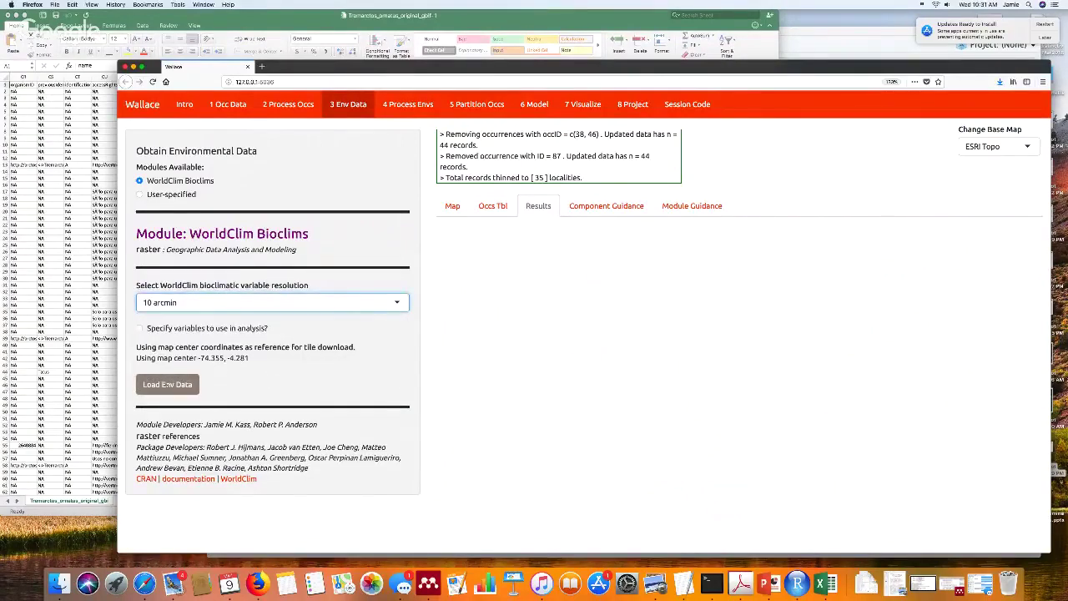
click(167, 384)
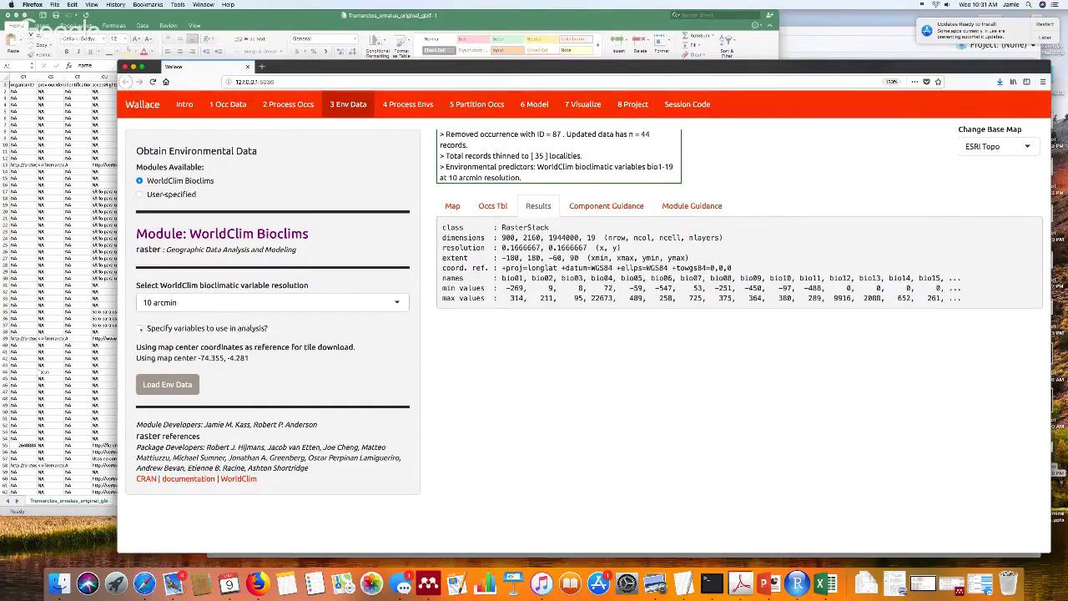
click(140, 329)
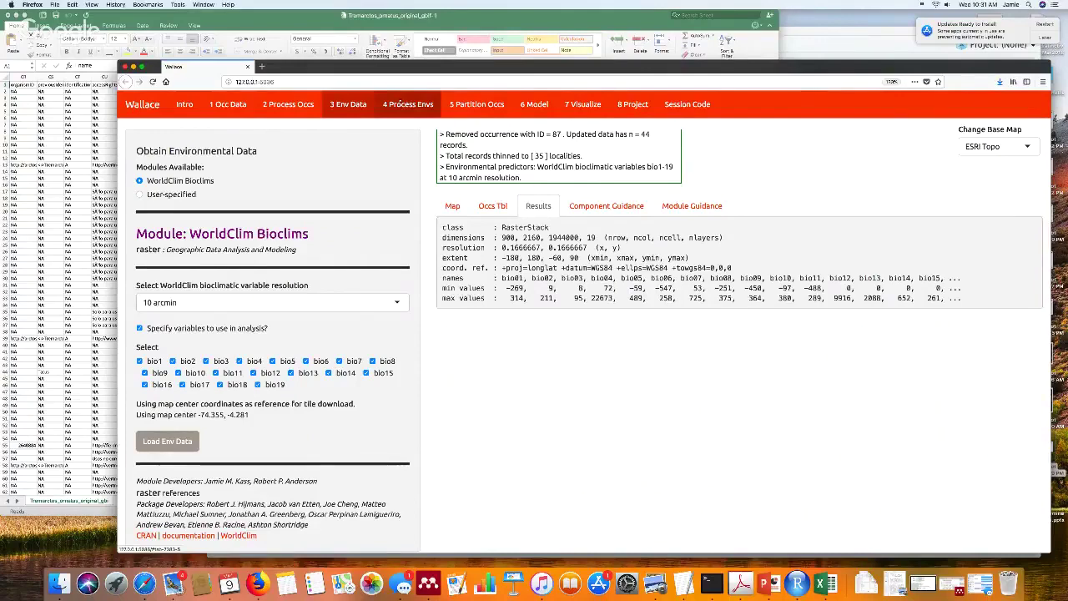
Open the Process Environmental Data component with Select Study Region and read its component guidance
click(416, 106)
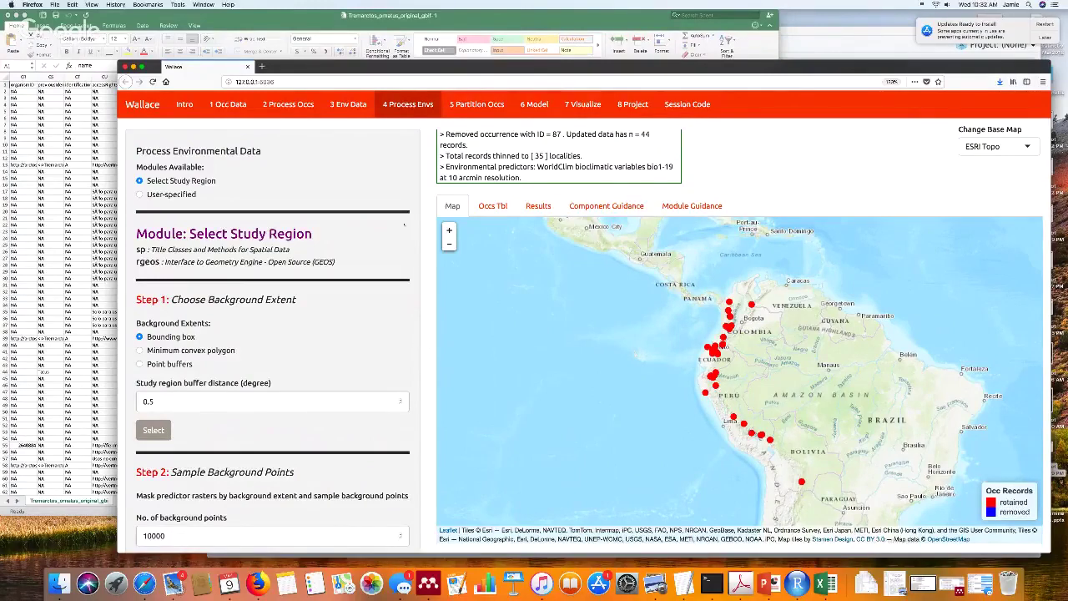
click(609, 208)
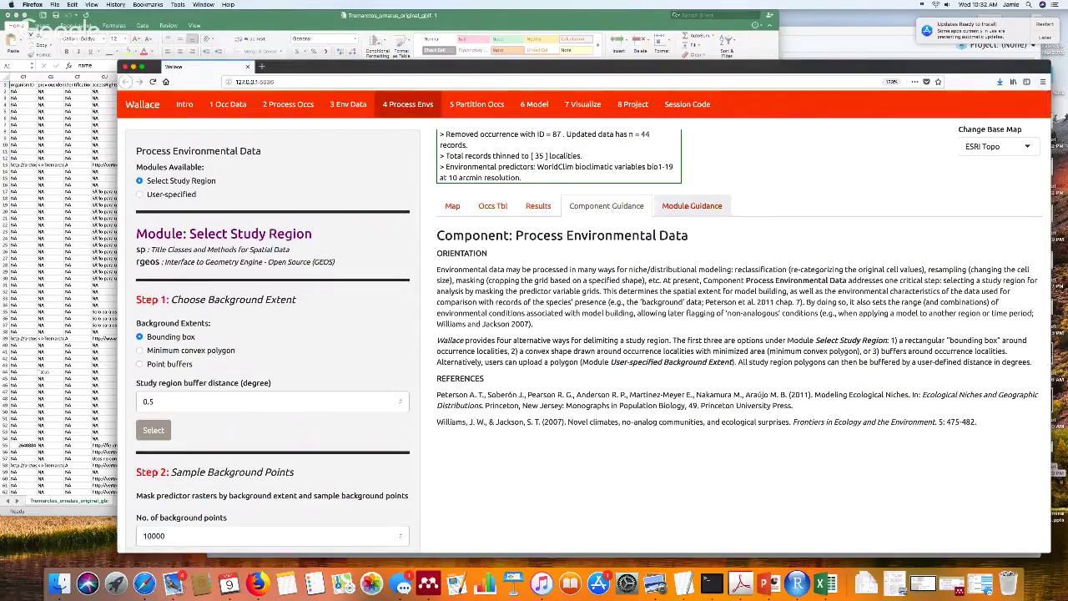
Read the Select Study Region module guidance and return to the occurrence map
click(692, 206)
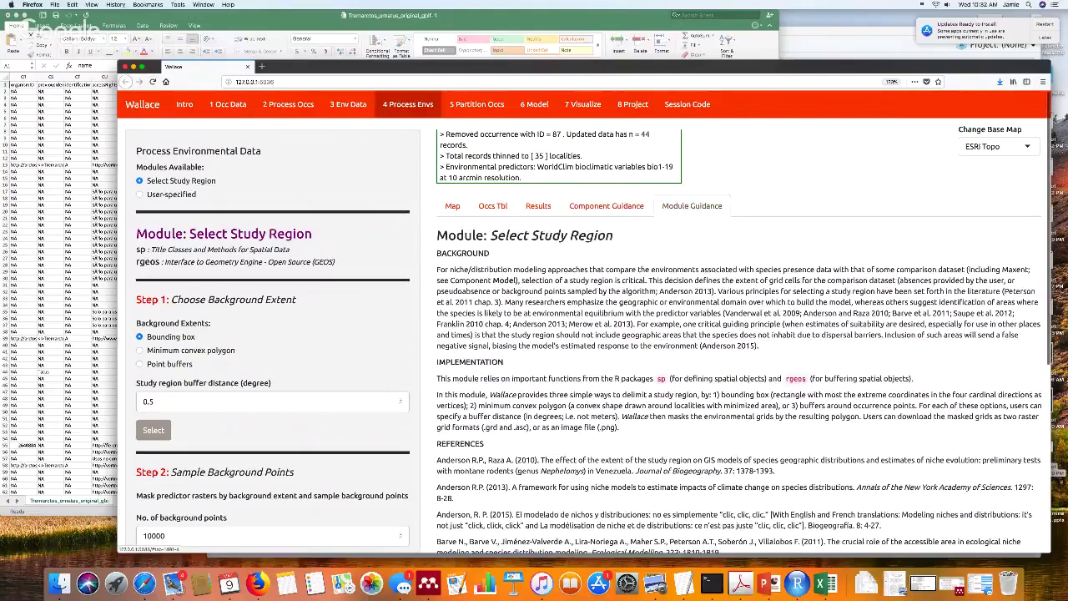
click(452, 206)
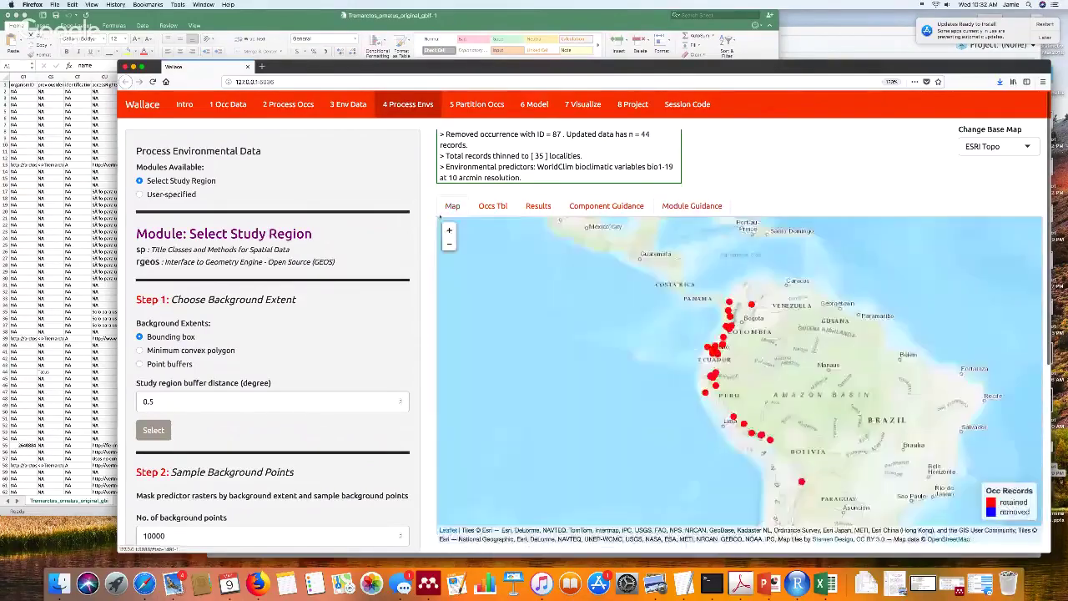
scroll(427, 343, down, 1)
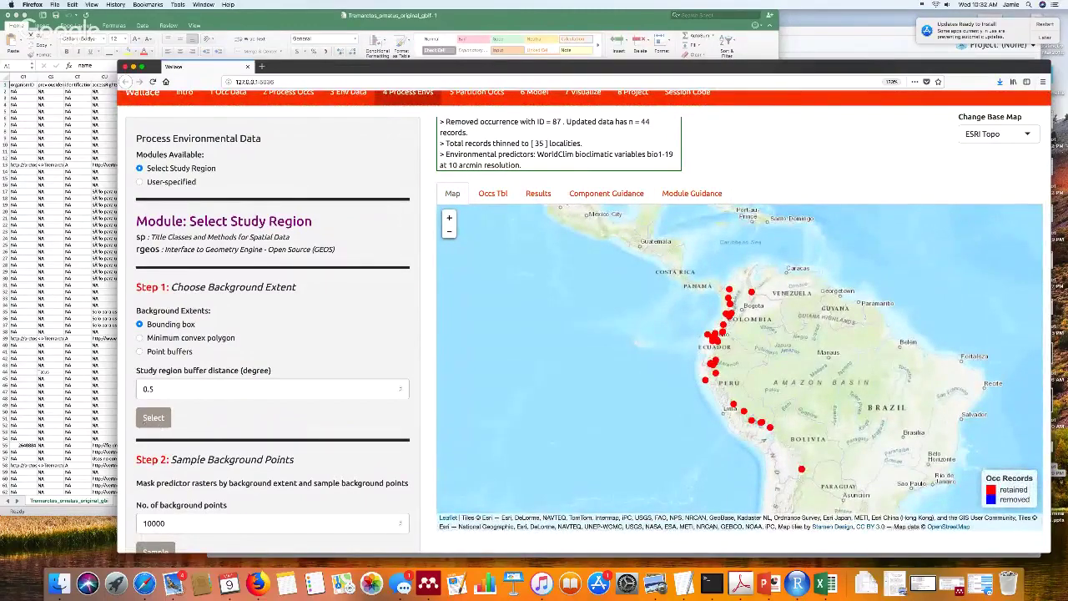
Try the bounding box, minimum convex polygon and point buffers background extents, each with a 0.5 degree buffer
click(145, 421)
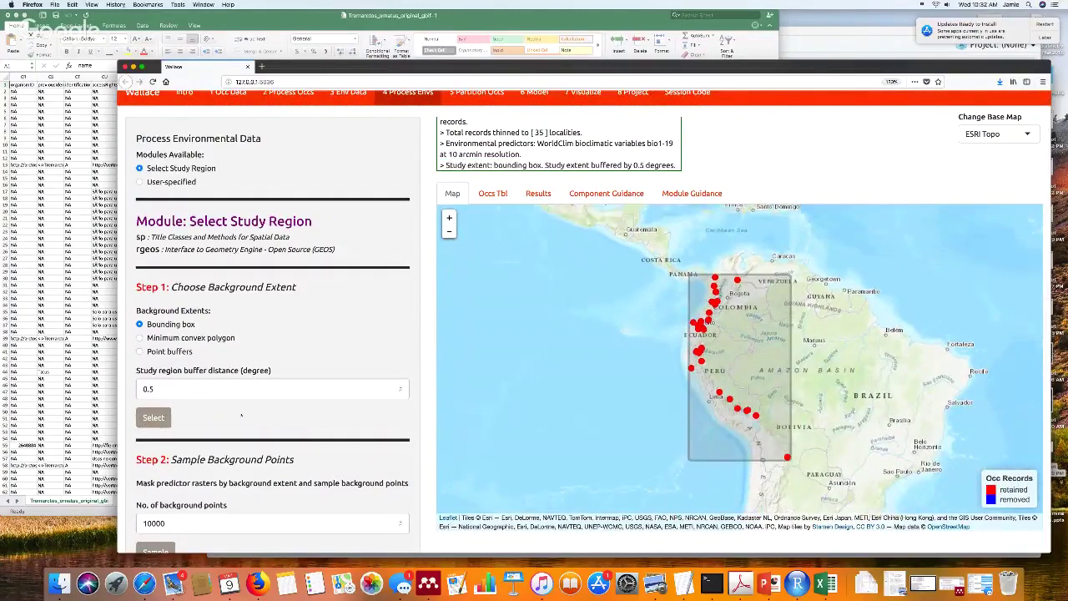
click(139, 337)
click(154, 418)
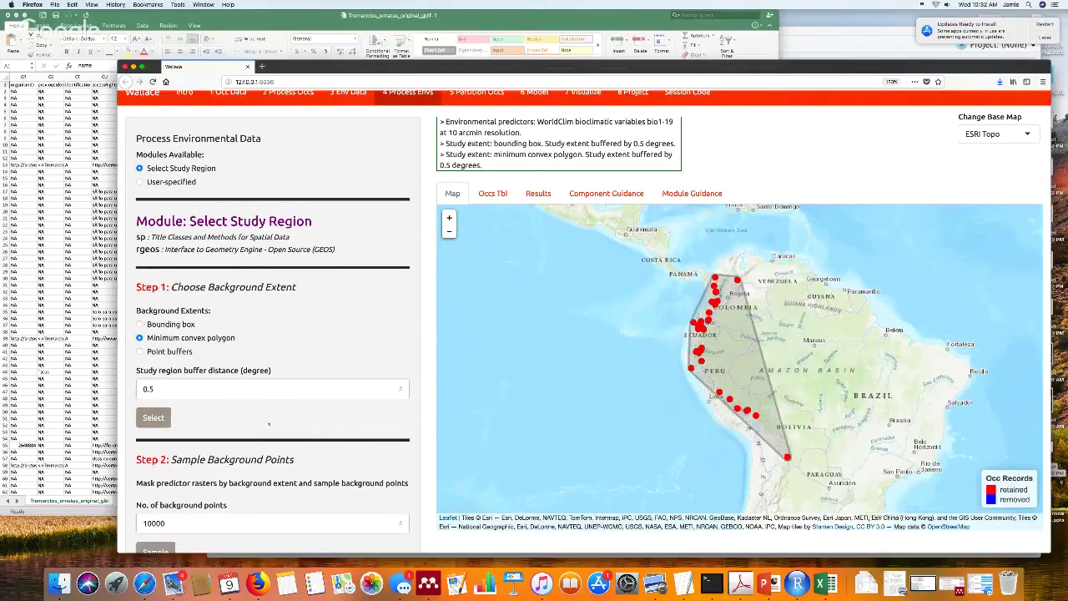
click(180, 354)
click(154, 417)
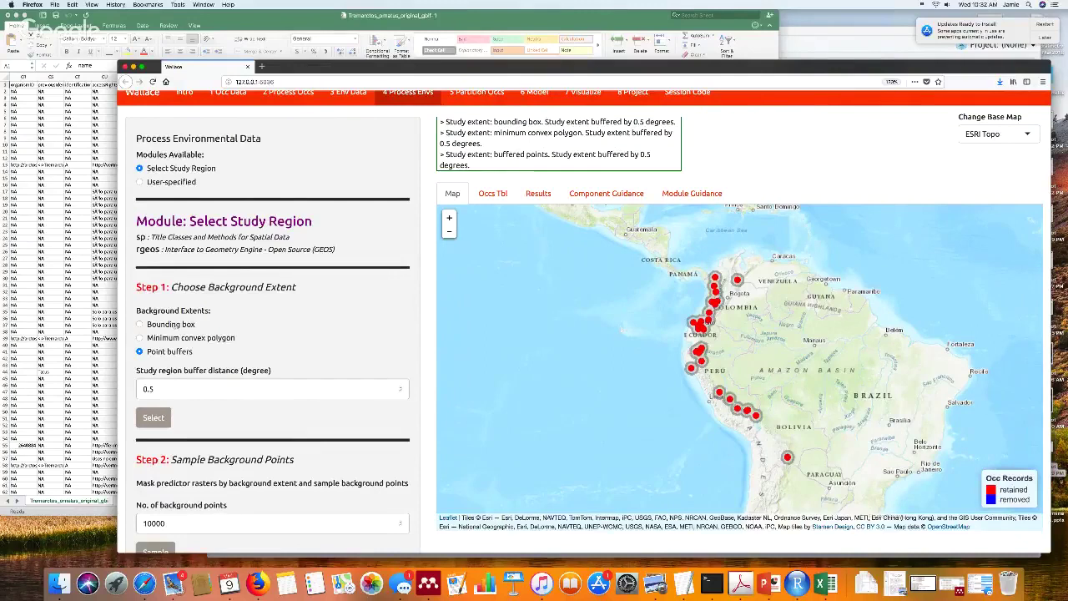
Set the study region to a minimum convex polygon with a buffer distance of 1 degree
click(174, 340)
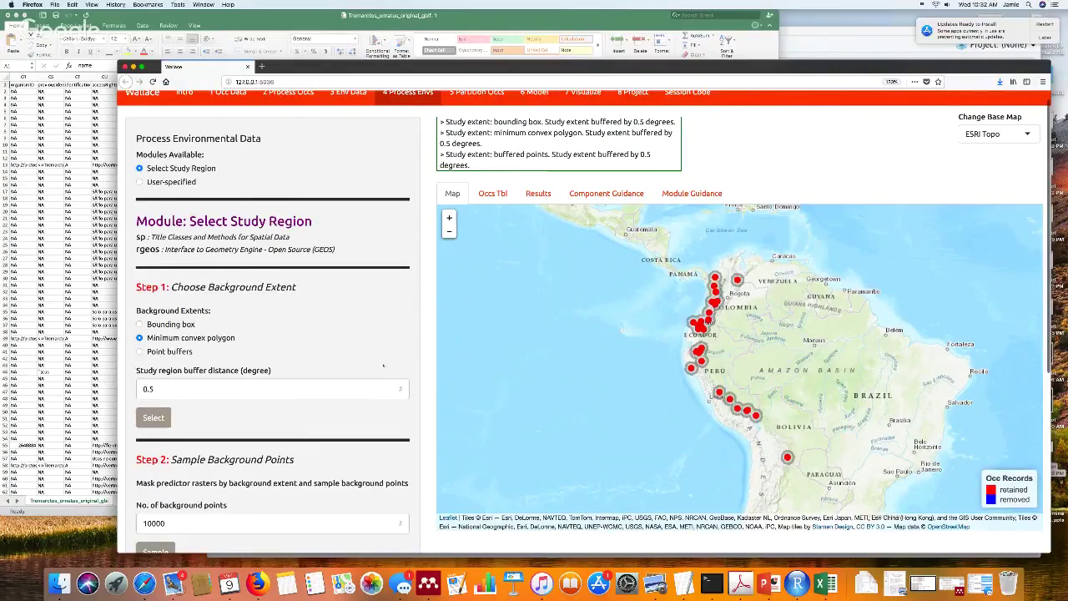
key(Up)
click(149, 424)
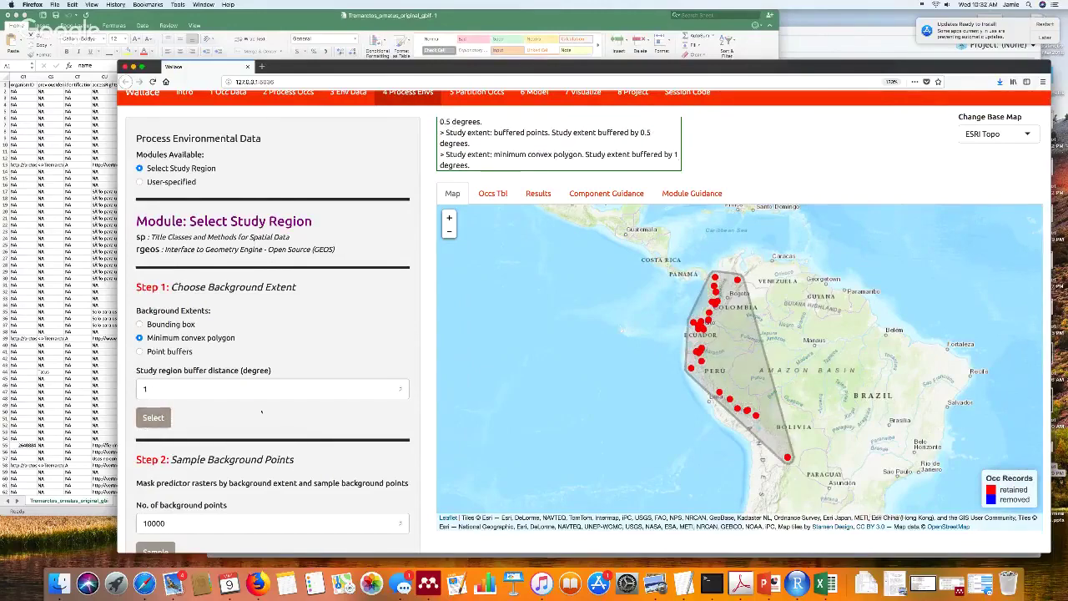
Mask the predictor rasters by the background extent and sample 10000 background points
scroll(261, 410, down, 3)
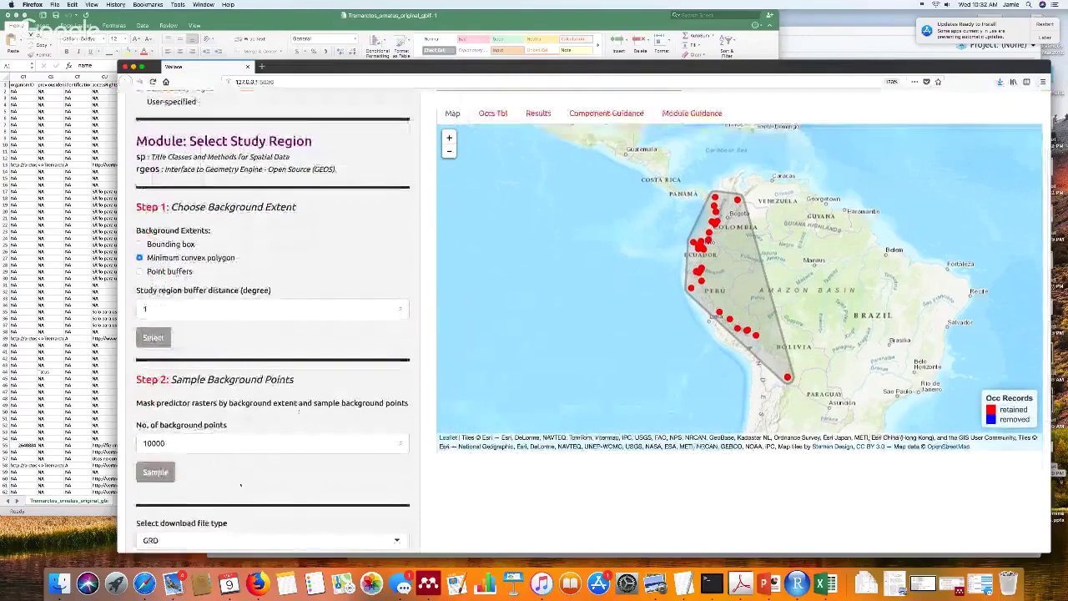
click(155, 471)
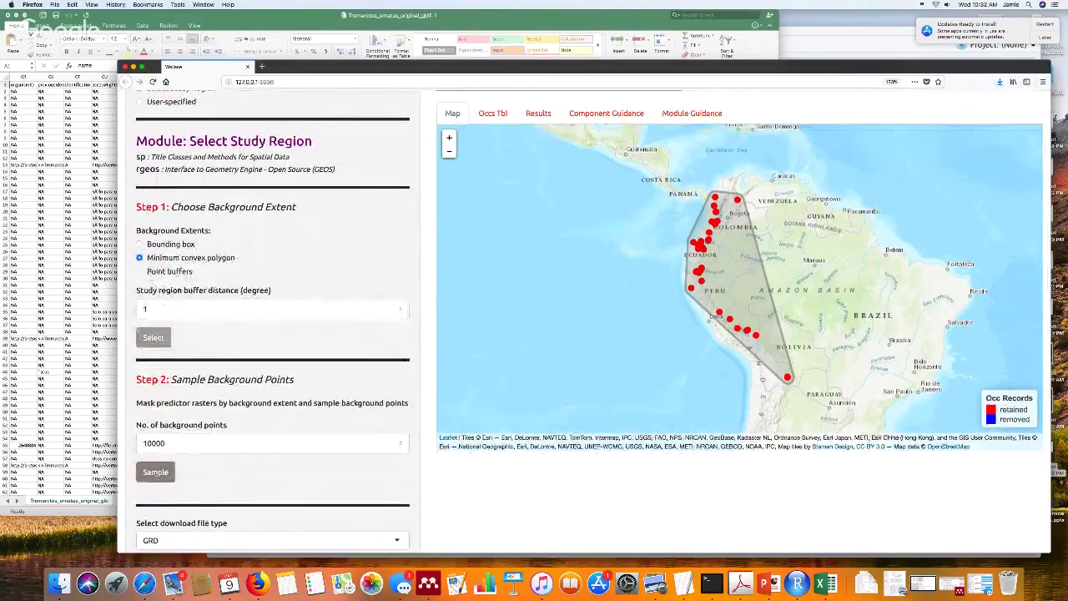
click(159, 472)
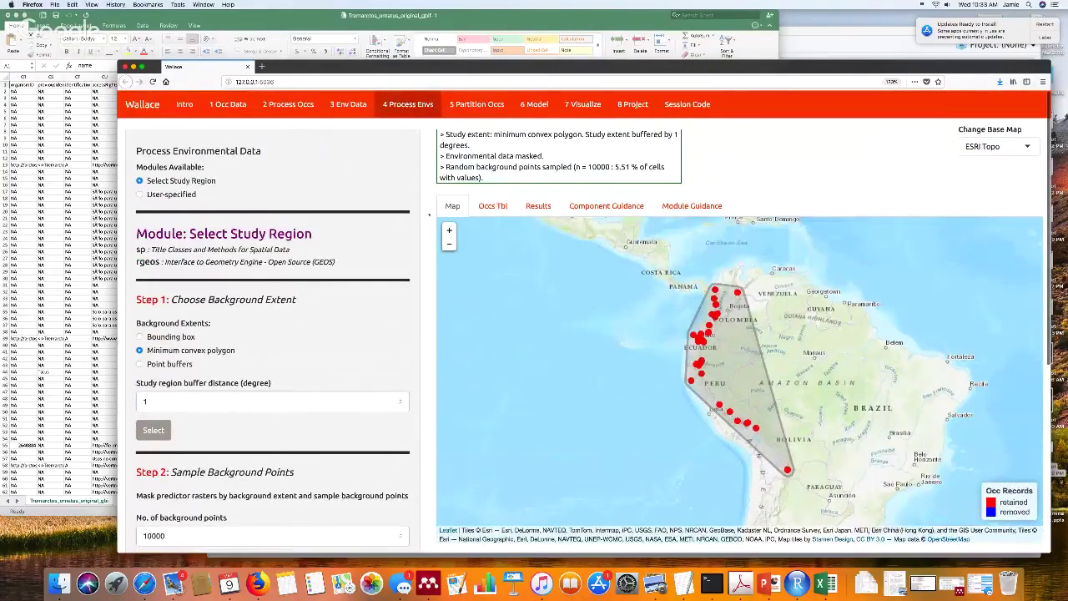
Review the background sampling log and open the Partition Occurrence Data component
scroll(429, 215, down, 1)
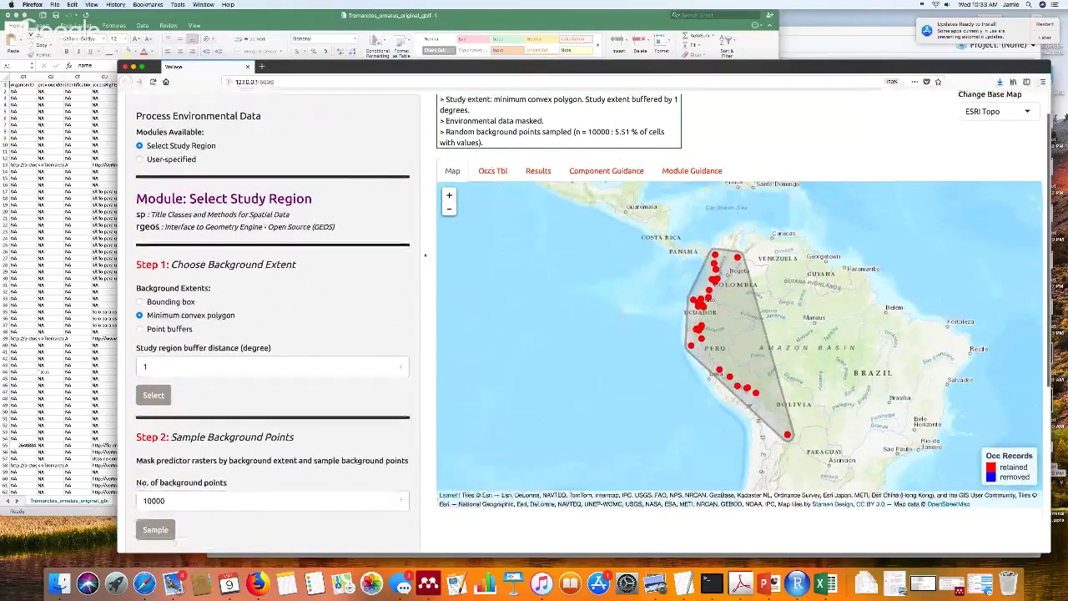
scroll(424, 255, up, 1)
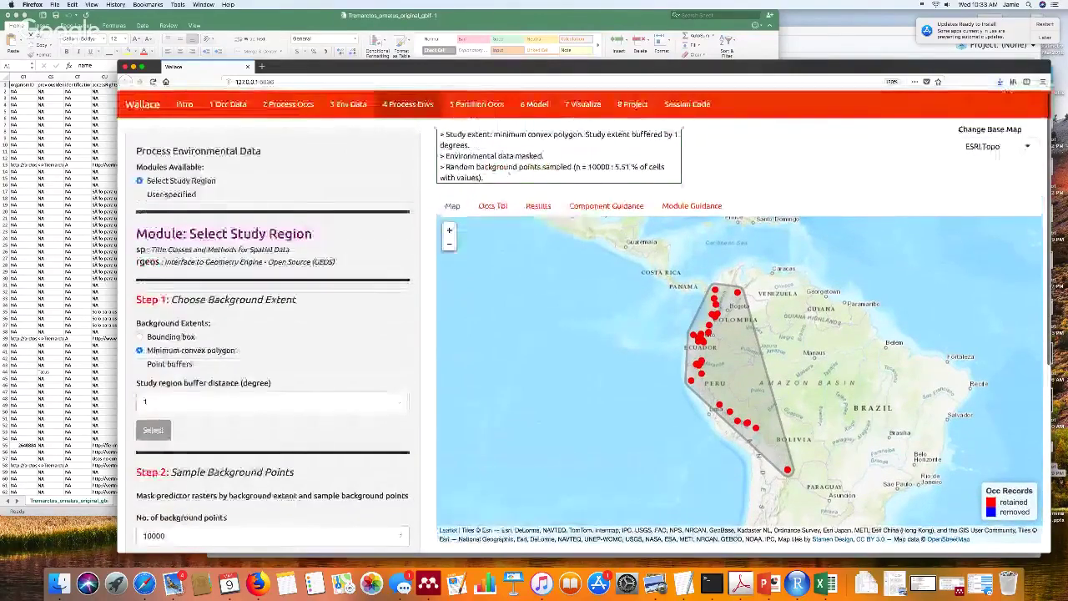
click(476, 103)
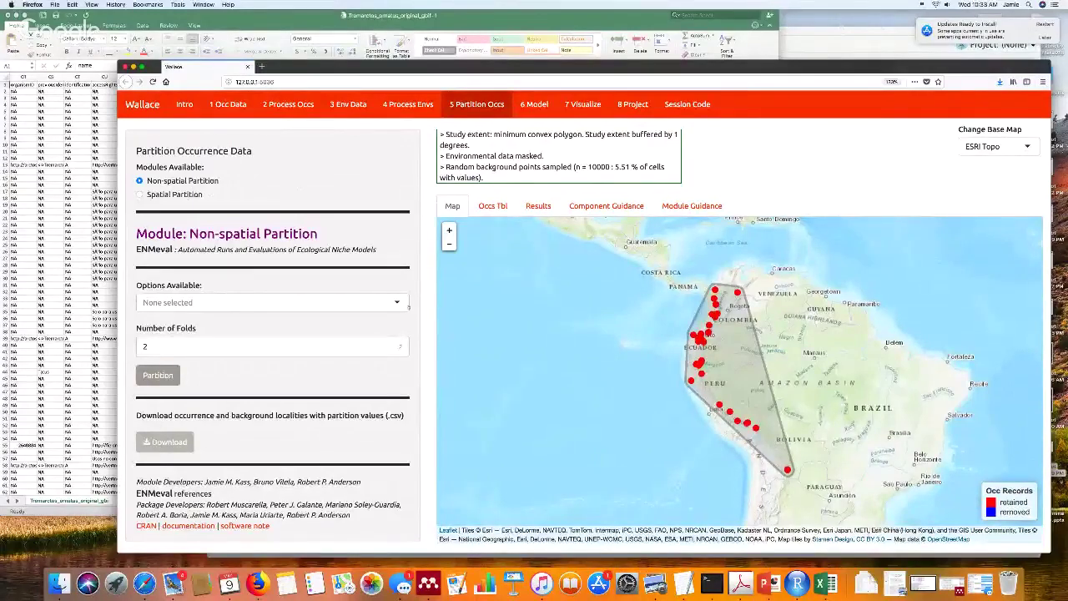
Partition the occurrences by non-spatial random k-fold, trying 2, 4 and 10 folds
click(267, 302)
click(290, 337)
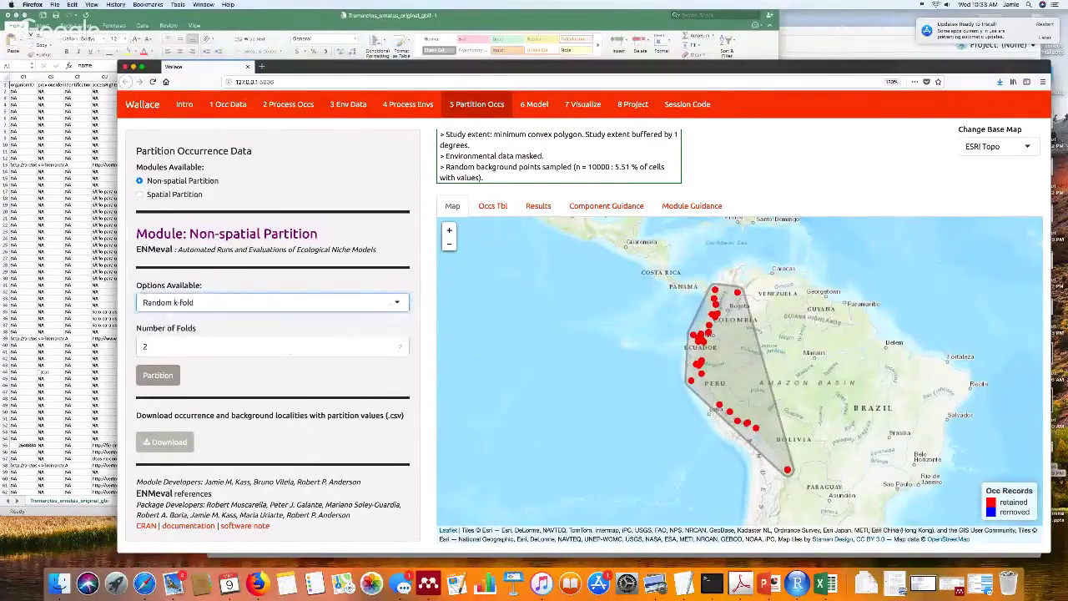
click(158, 374)
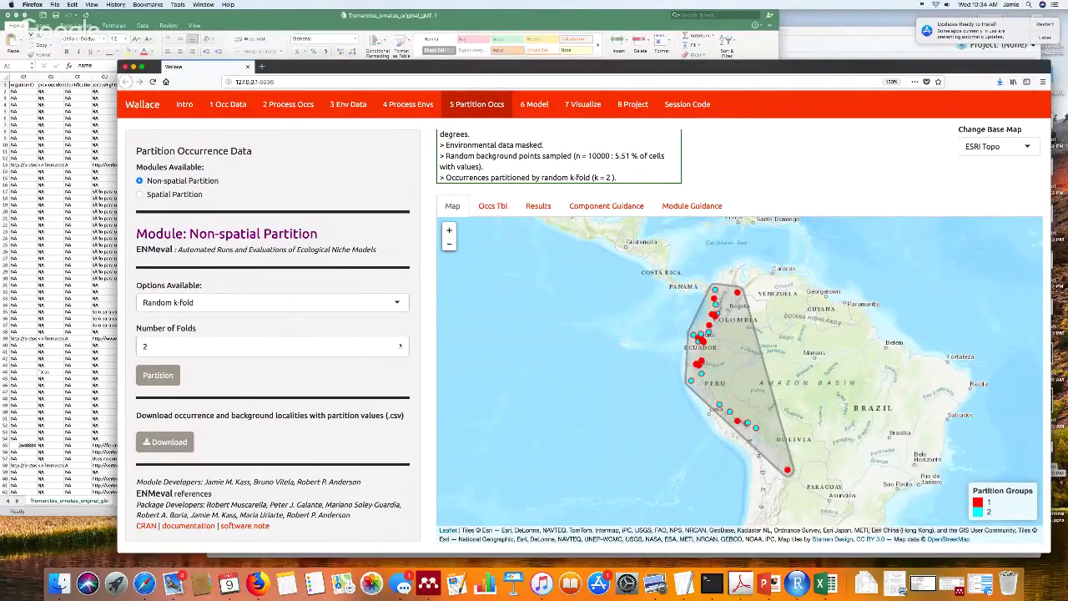
click(155, 372)
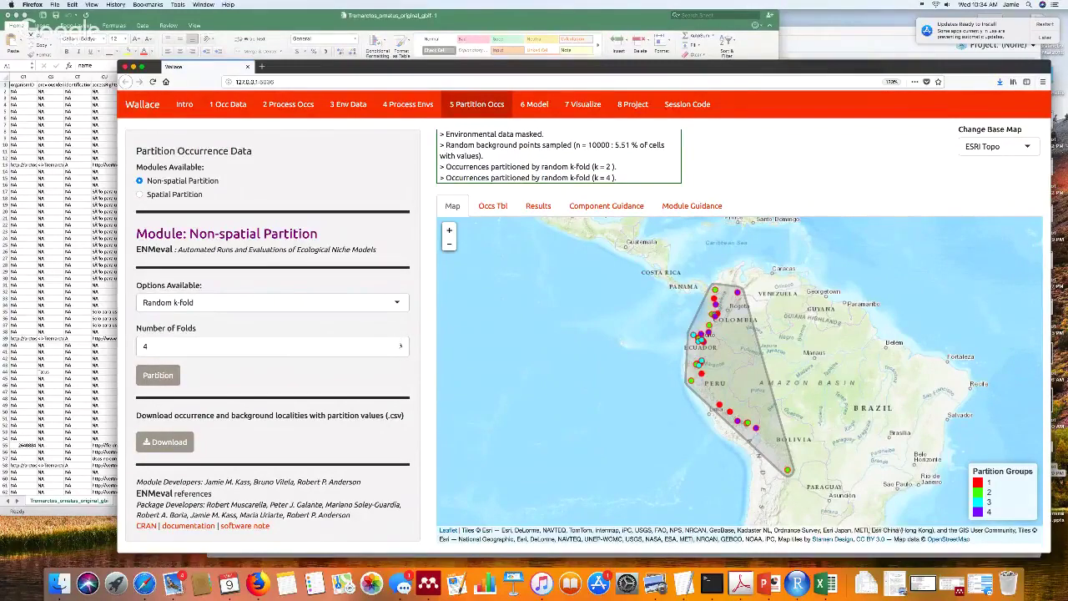
key(Up)
key(Up)
click(170, 381)
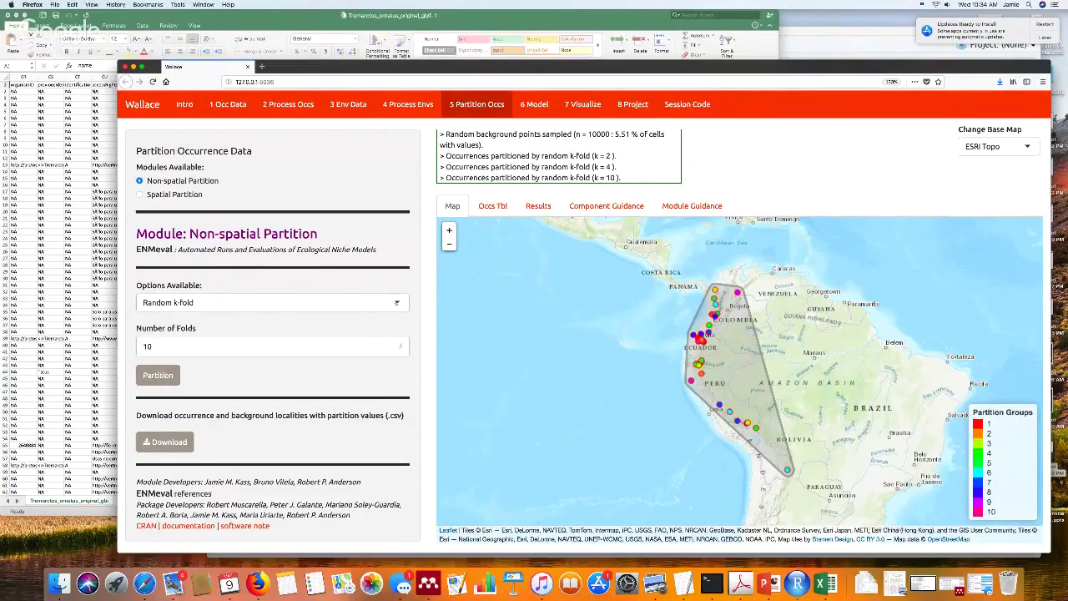
Partition the occurrences with the non-spatial Jackknife (k = n) method
click(265, 302)
click(266, 324)
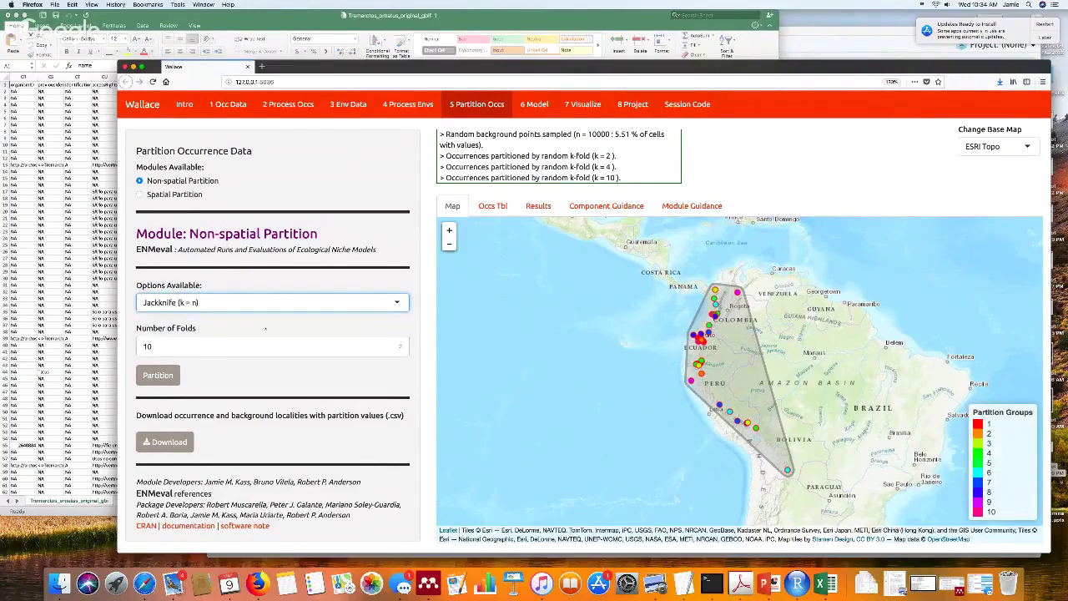
click(157, 374)
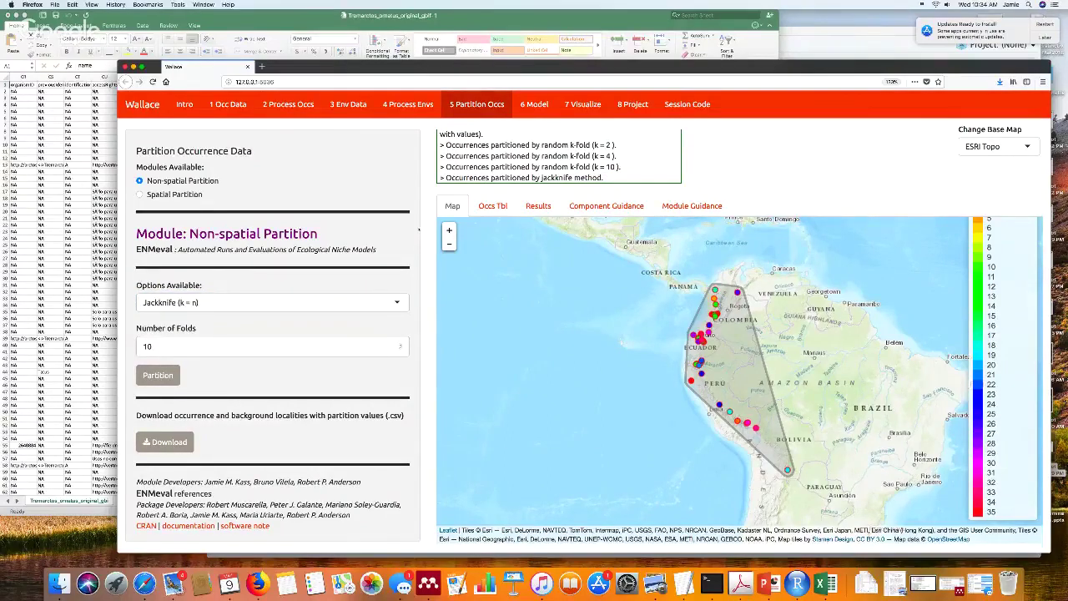
Partition the occurrences spatially with the Block (k = 4) method
click(140, 194)
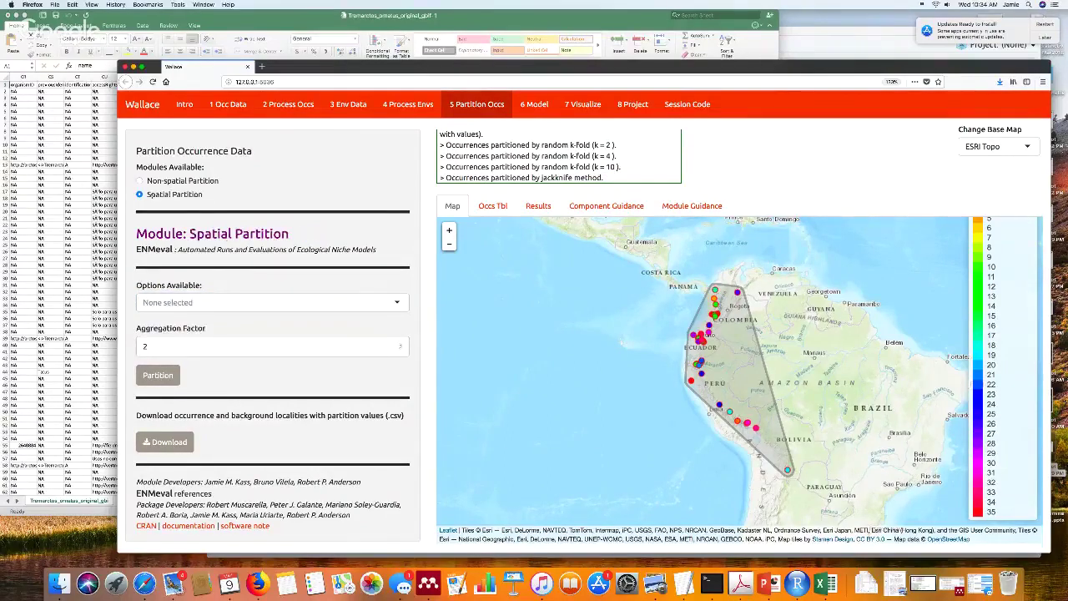
click(350, 303)
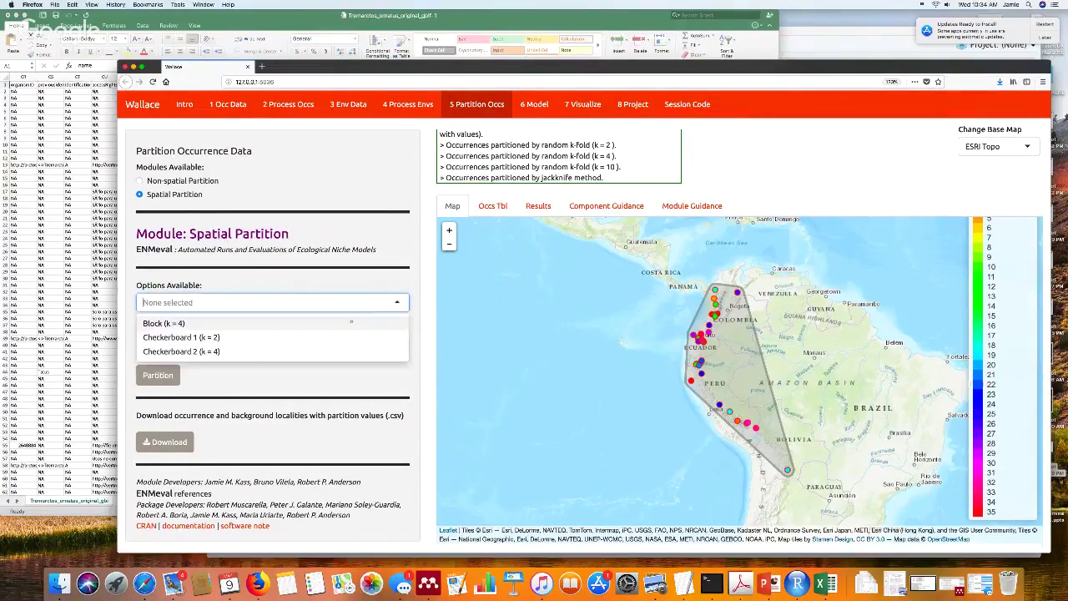
click(351, 323)
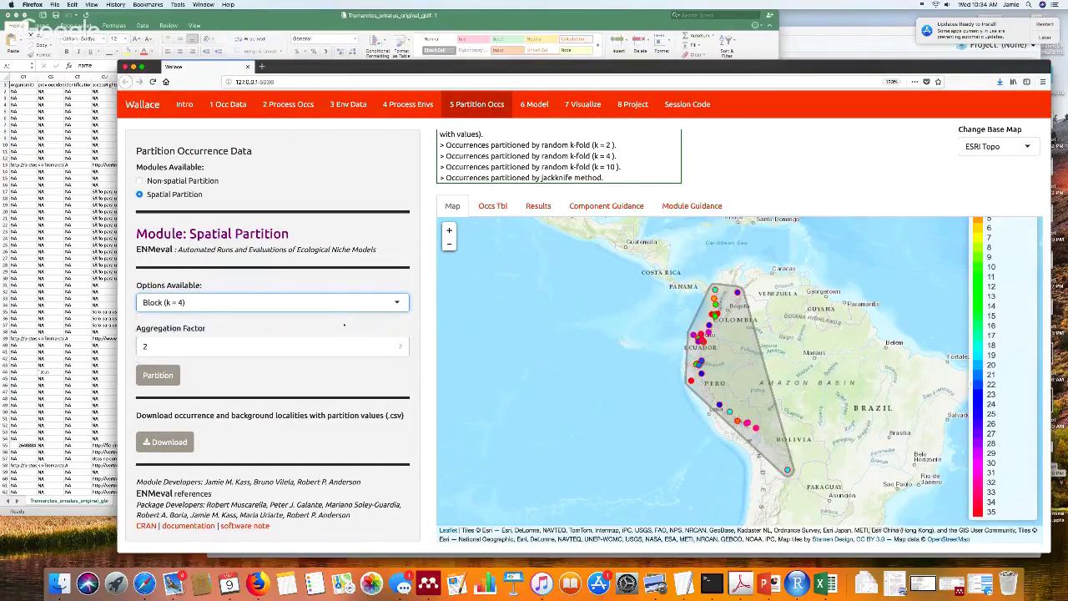
click(157, 374)
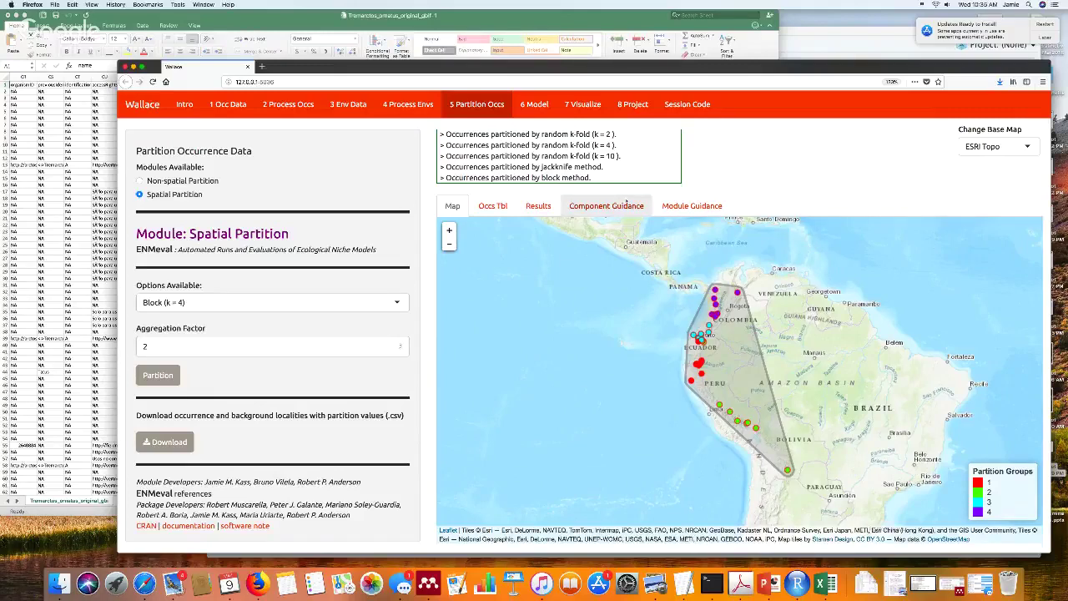
click(626, 204)
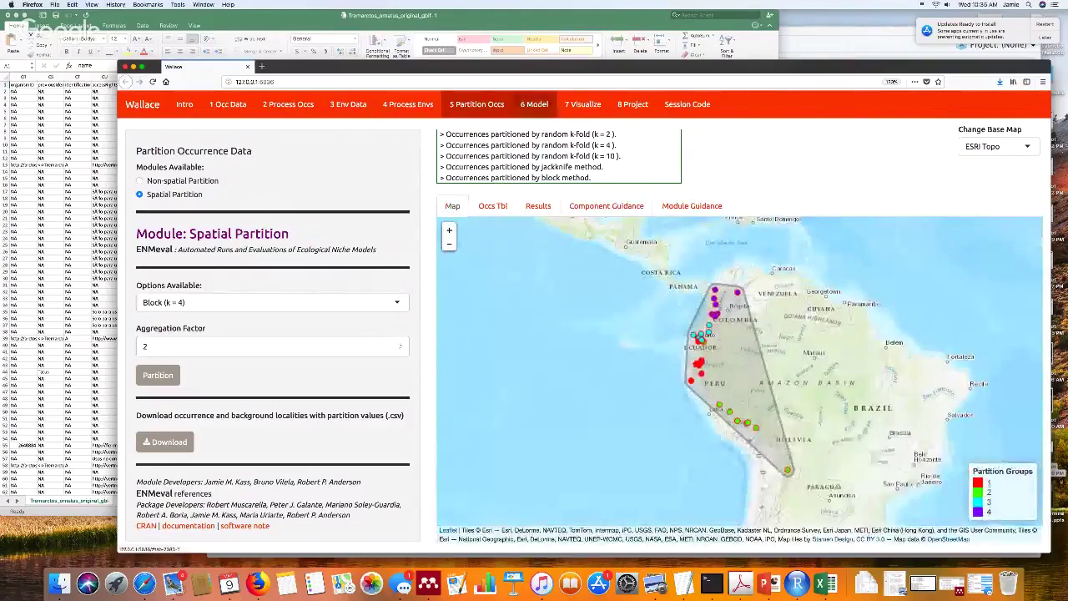
Build and evaluate the BIOCLIM niche model, and examine the Model component guidance and the evaluation statistics
click(534, 103)
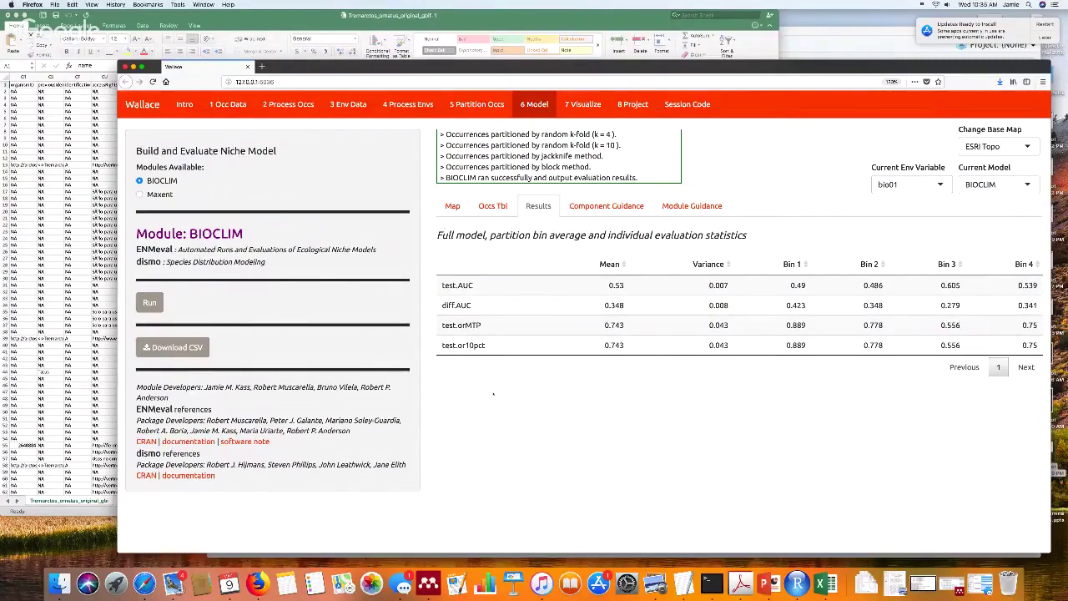
click(611, 210)
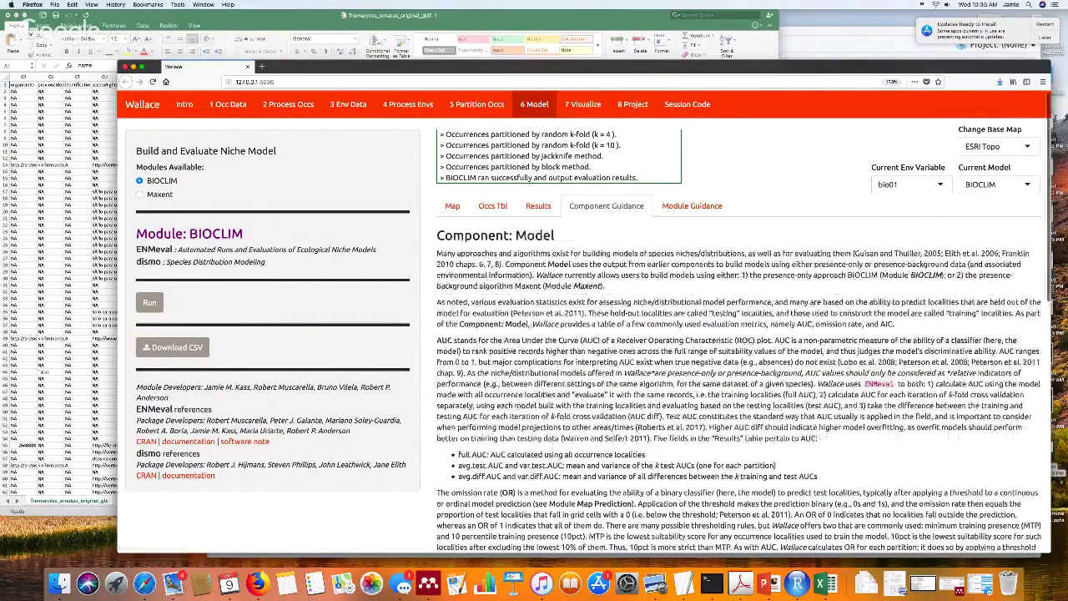
scroll(584, 334, down, 5)
scroll(584, 334, up, 3)
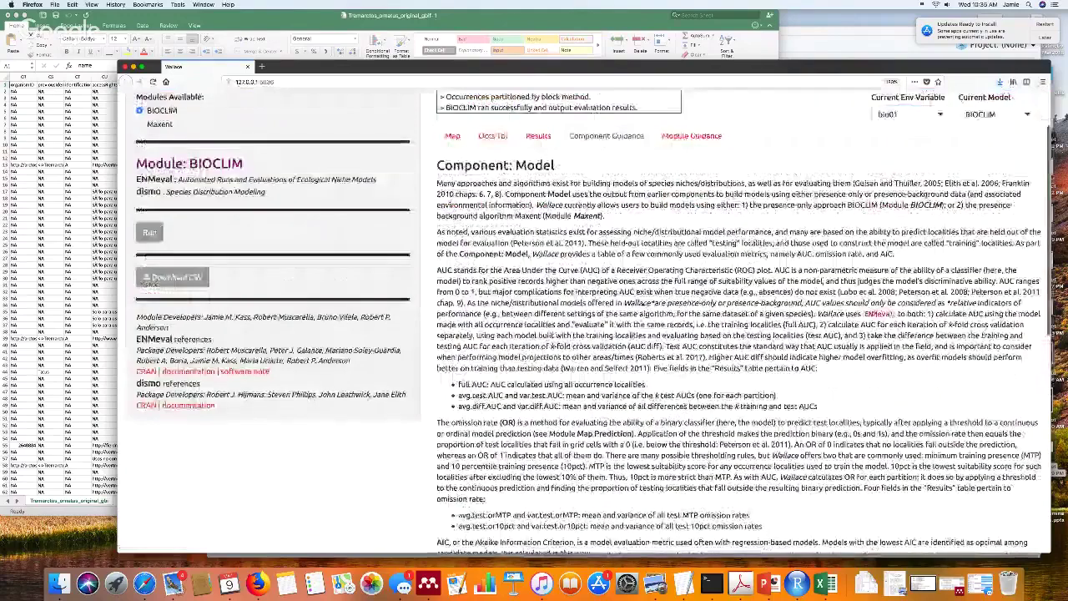
click(452, 135)
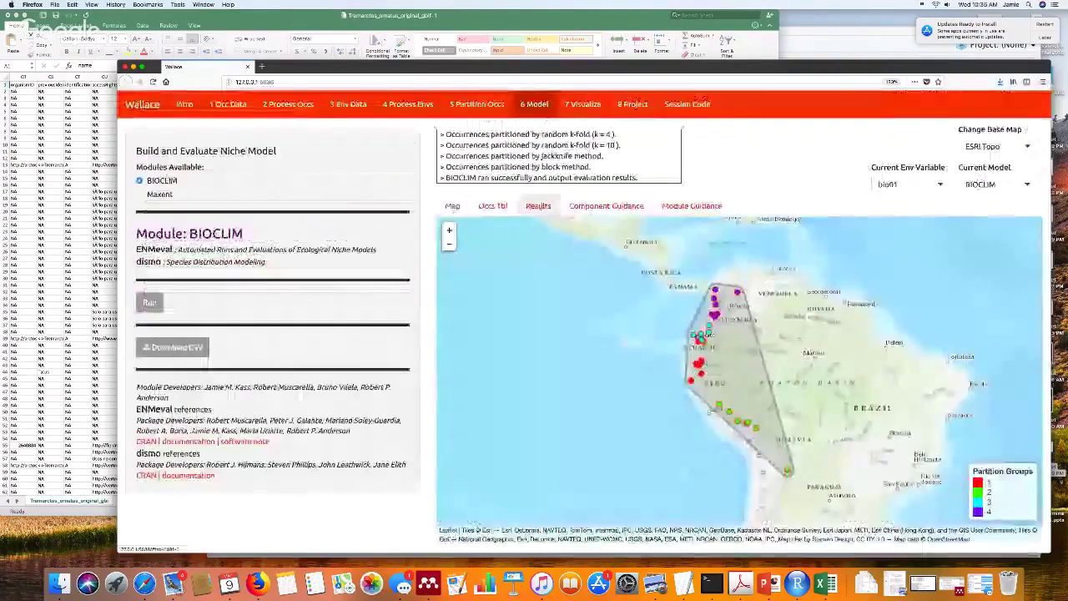
click(539, 206)
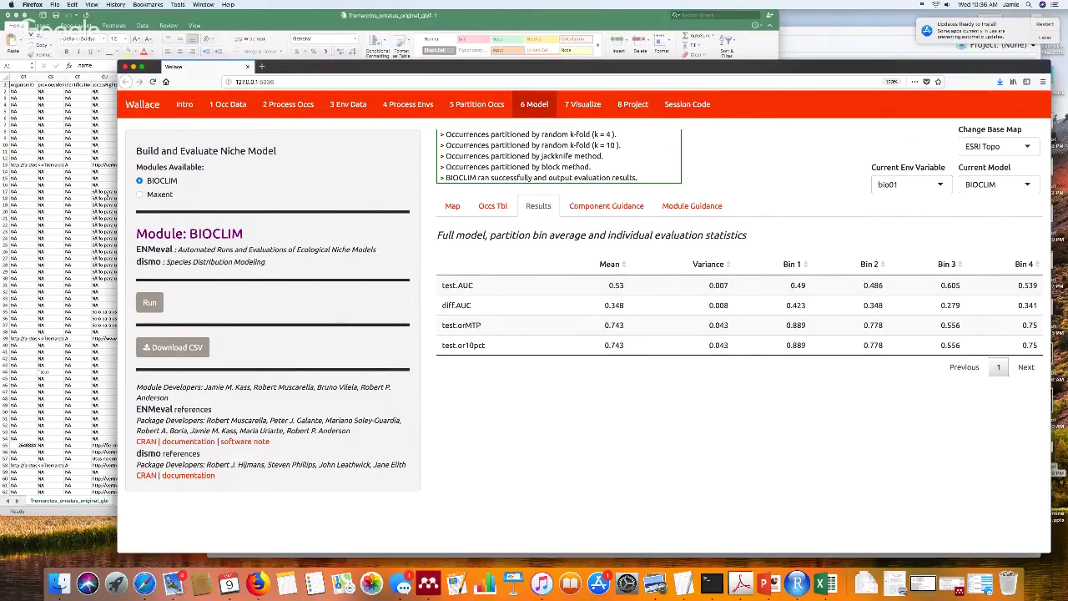
Run Maxent with feature classes L and H, regularization multipliers from 1 to 3 and a multiplier step value of 1
click(161, 194)
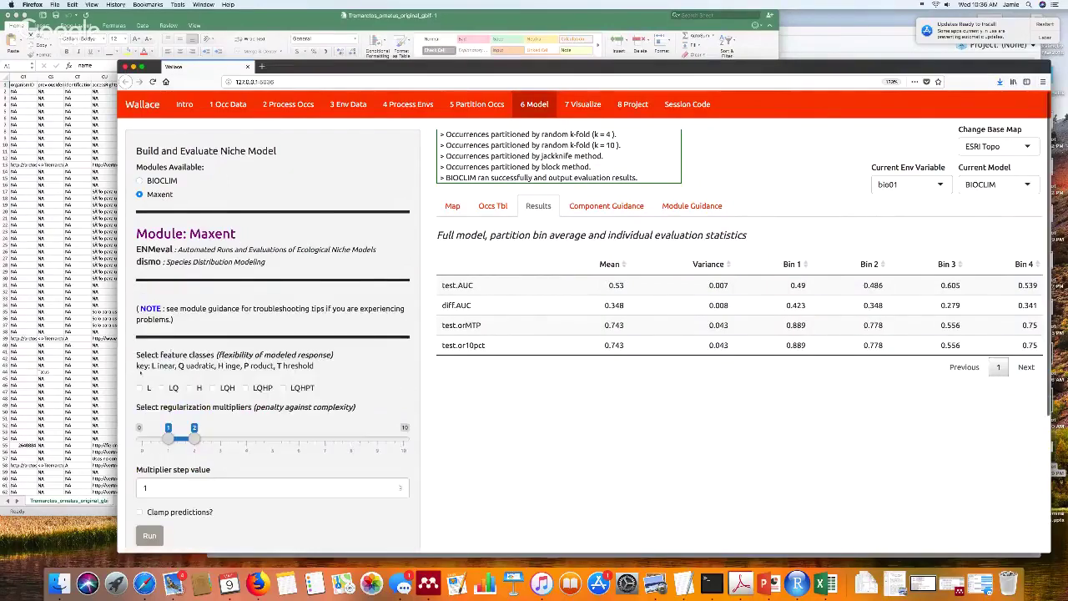
scroll(140, 373, down, 2)
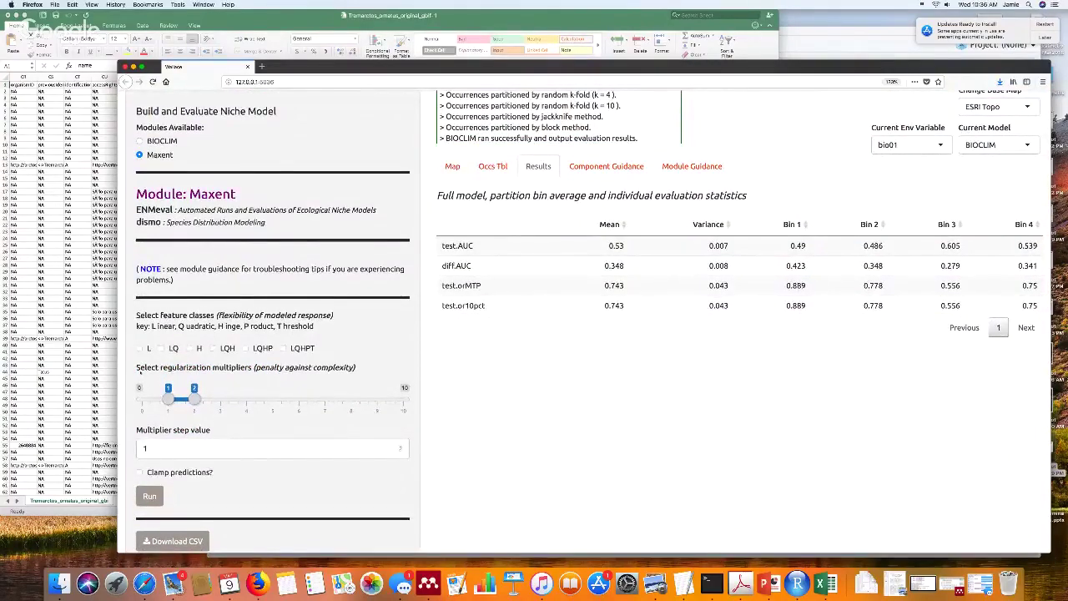
scroll(139, 372, down, 2)
scroll(140, 371, down, 1)
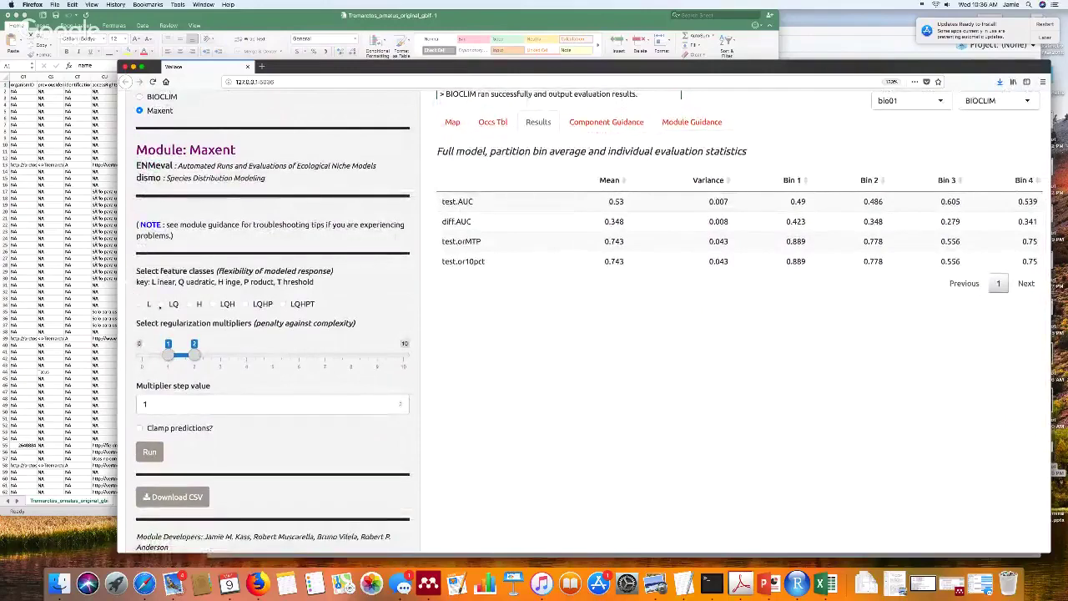
click(141, 304)
click(189, 304)
drag(195, 354, 221, 355)
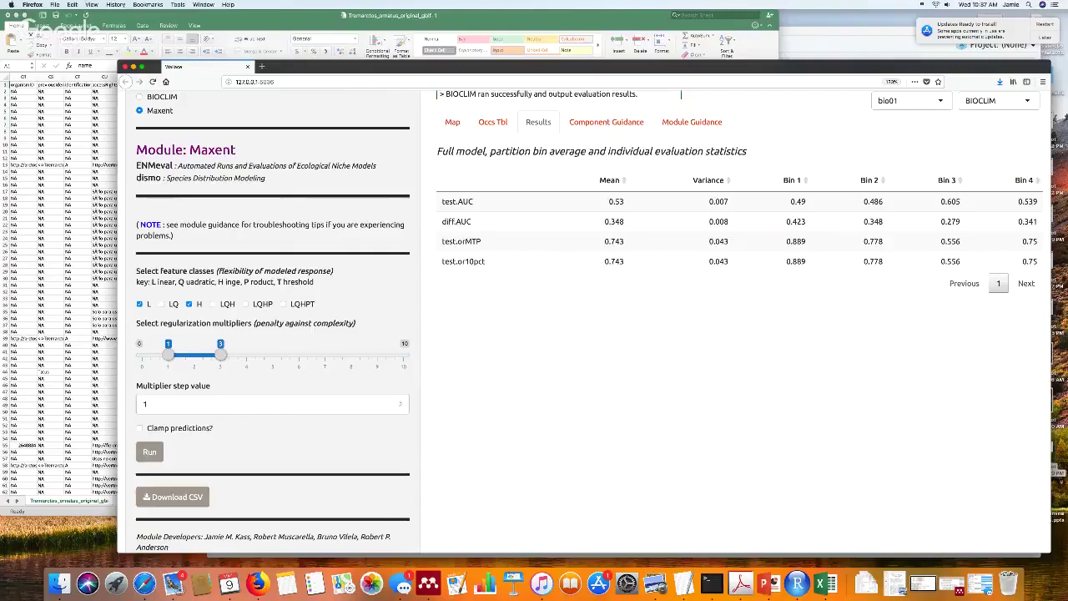
click(152, 451)
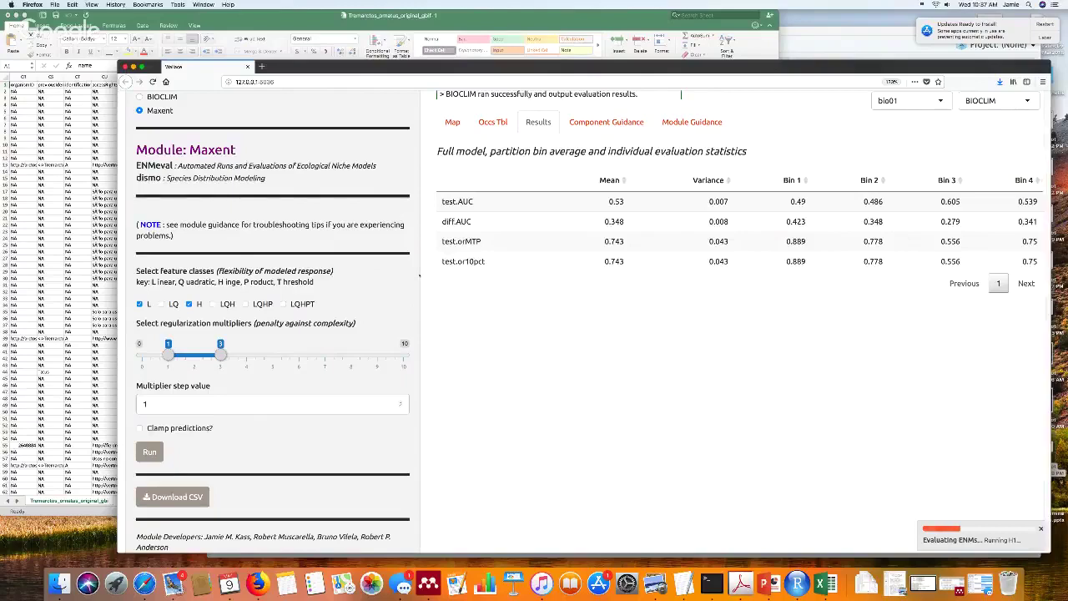
triple_click(421, 287)
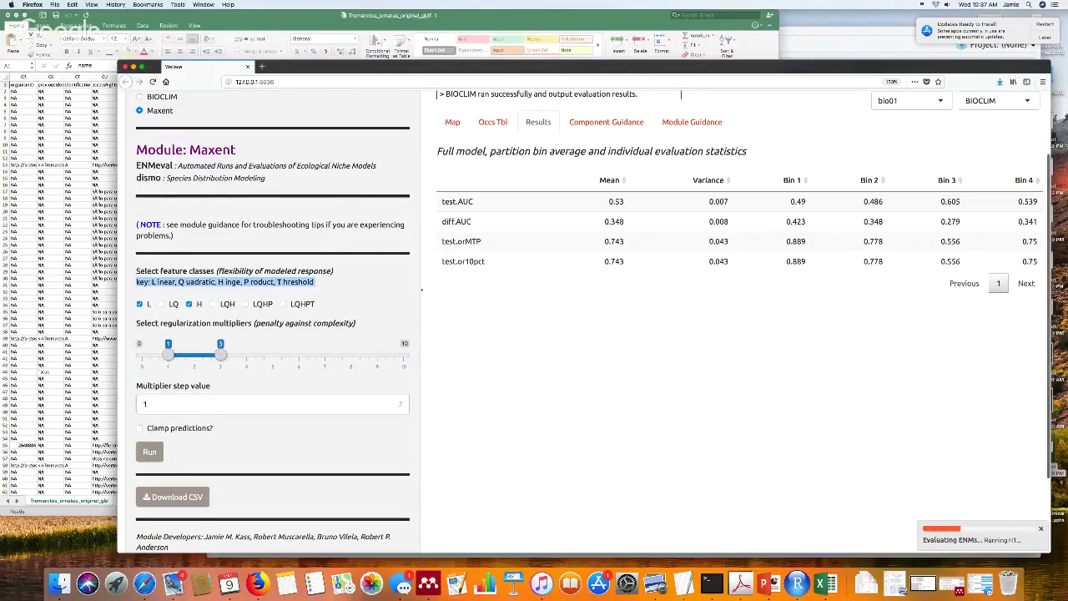
click(411, 289)
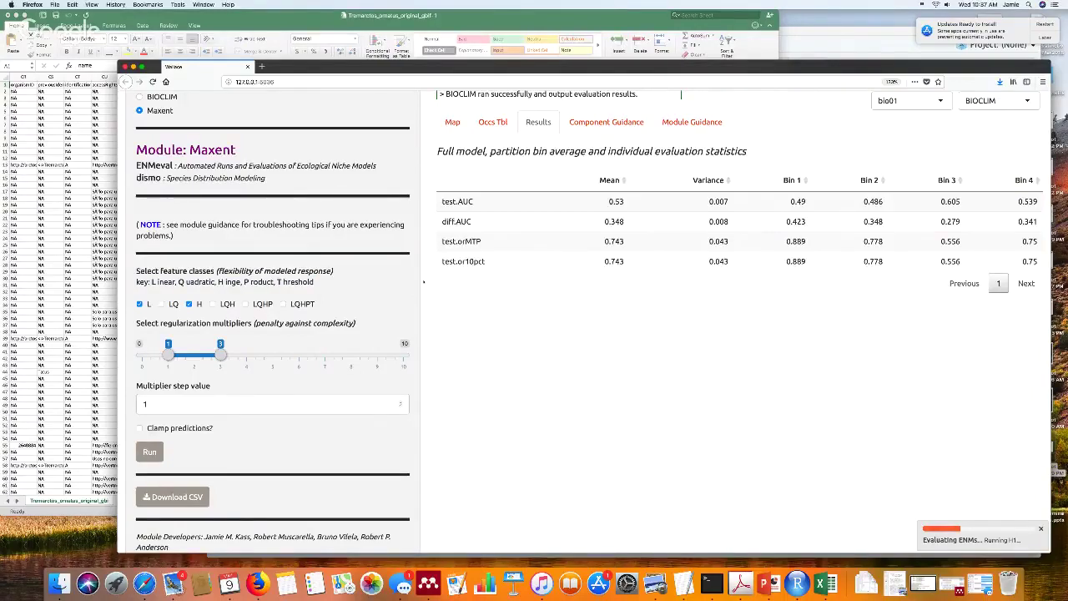
Download the Maxent evaluation statistics as a CSV file, open it in Excel, and return to Wallace in Firefox
scroll(423, 282, up, 1)
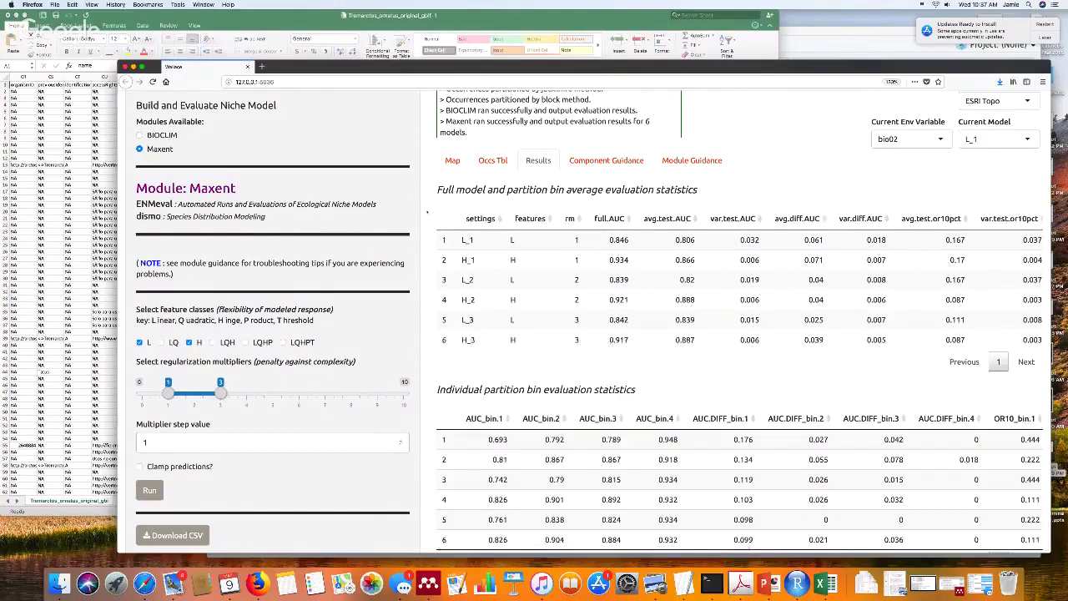
scroll(663, 336, up, 1)
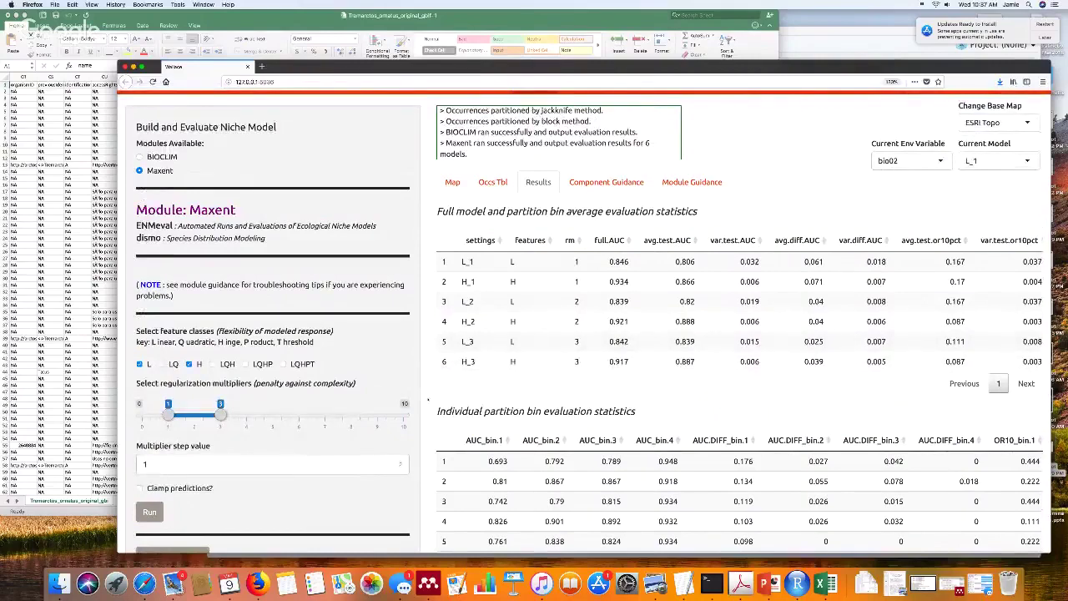
scroll(428, 399, down, 2)
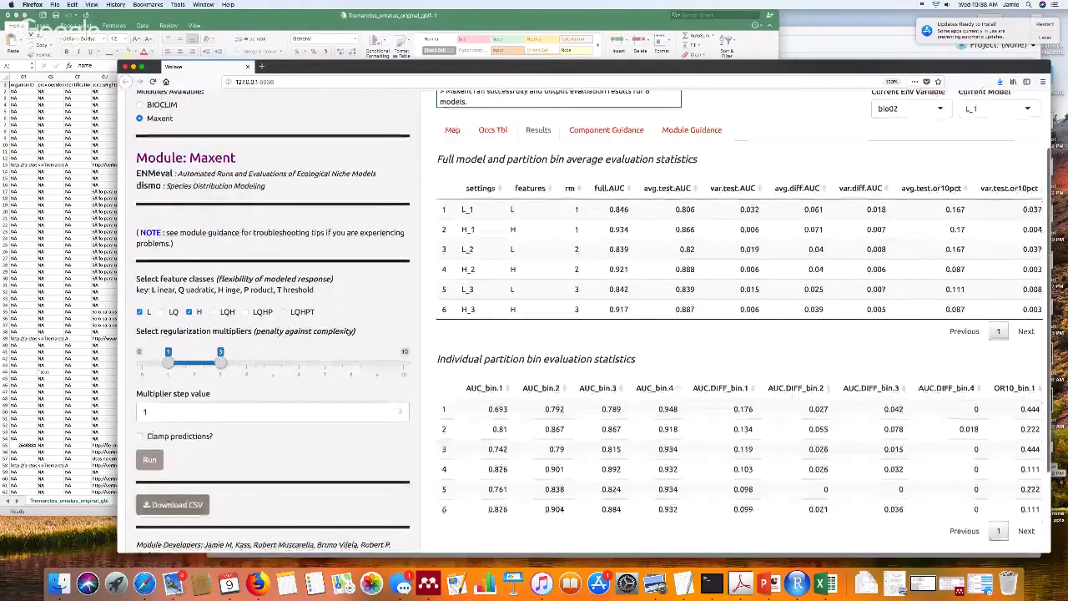
click(172, 504)
click(357, 189)
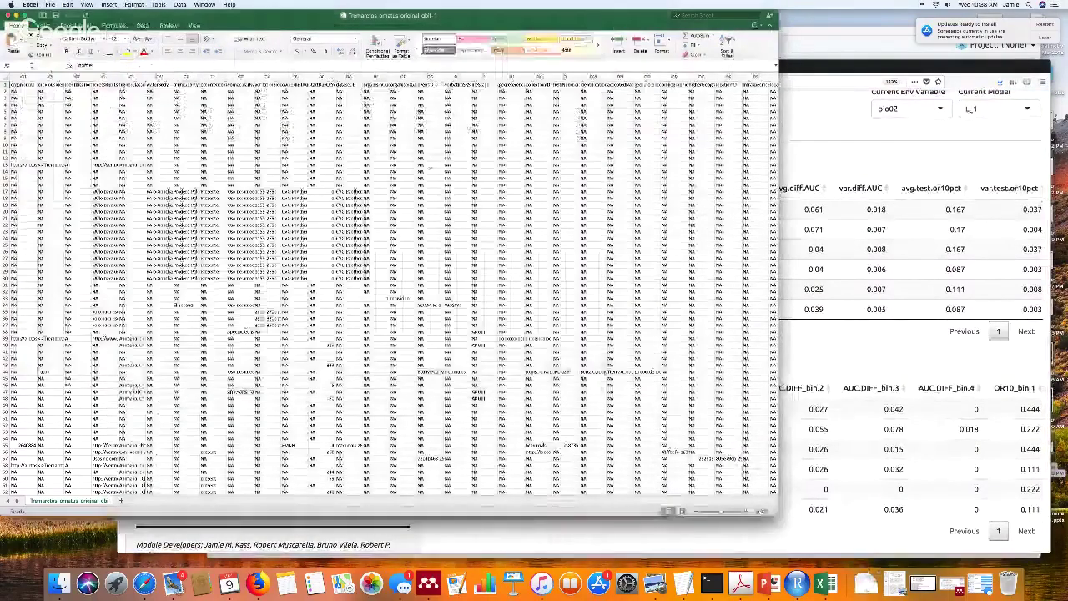
click(799, 350)
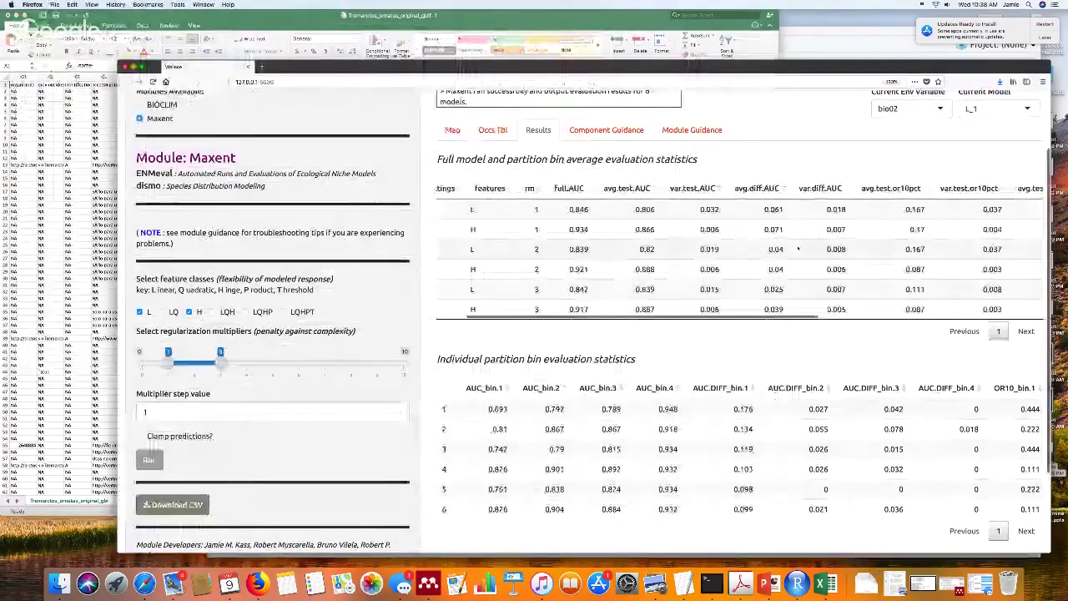
Sort the full model evaluation table by avg.test.or10pct in ascending order and compare the statistics across the Maxent model settings
scroll(798, 248, right, 2)
scroll(798, 248, right, 4)
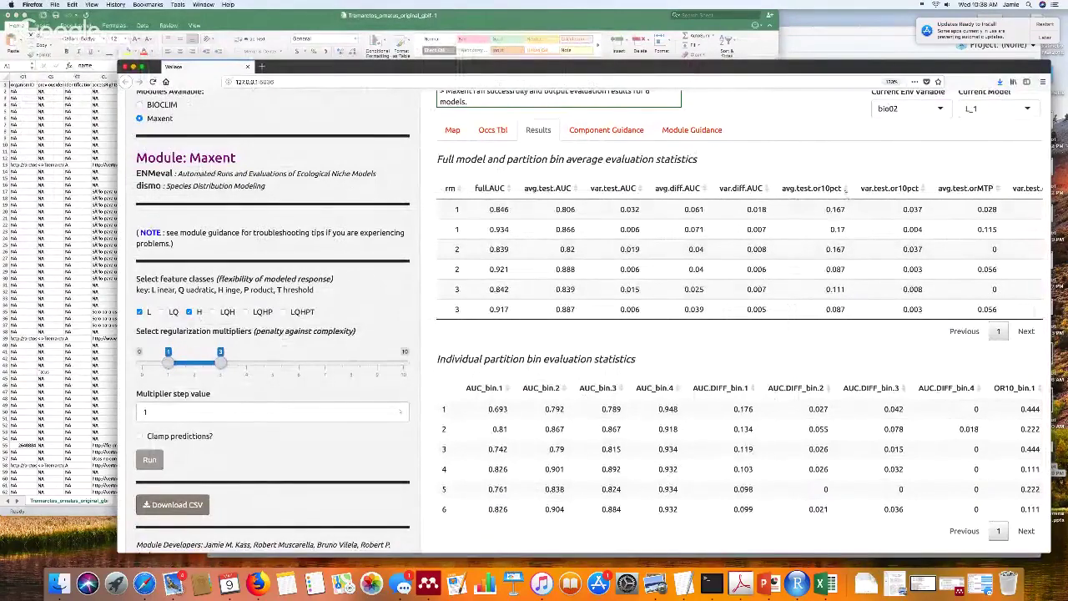
click(846, 189)
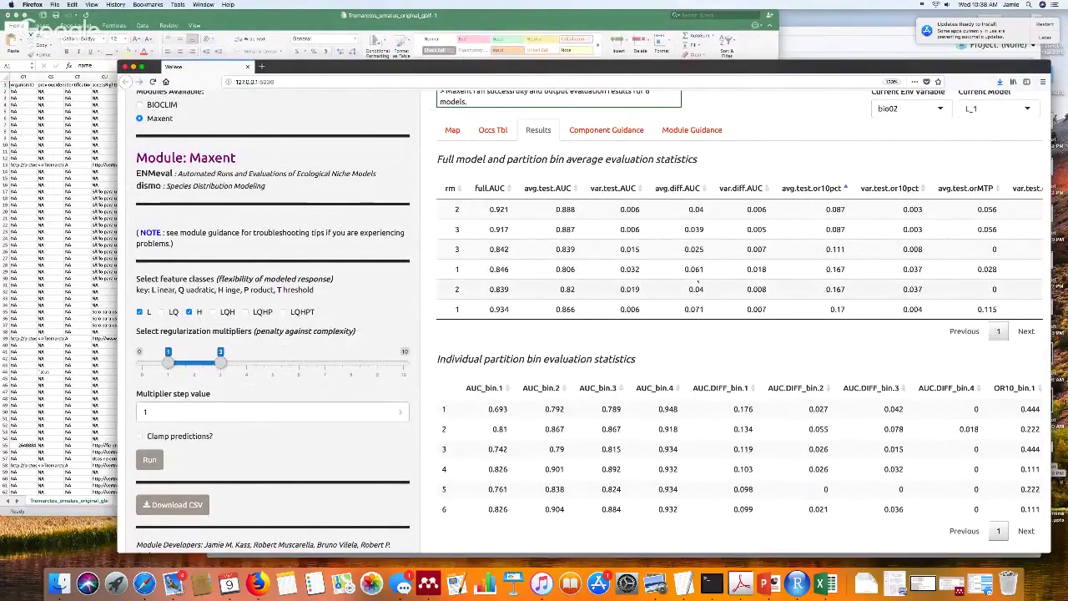
scroll(697, 282, left, 1)
scroll(701, 279, left, 1)
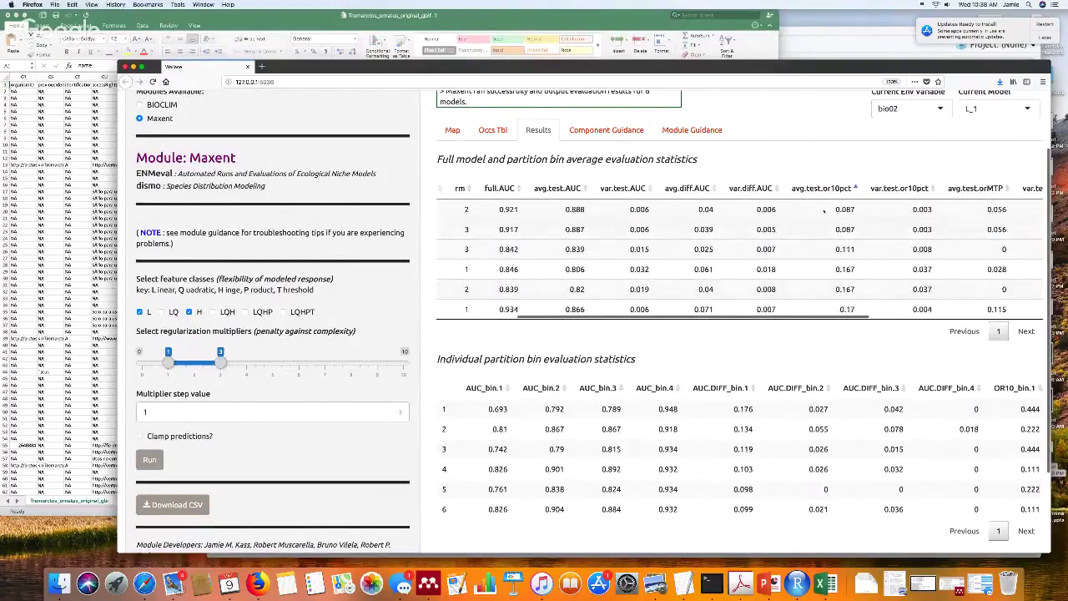
scroll(815, 219, left, 5)
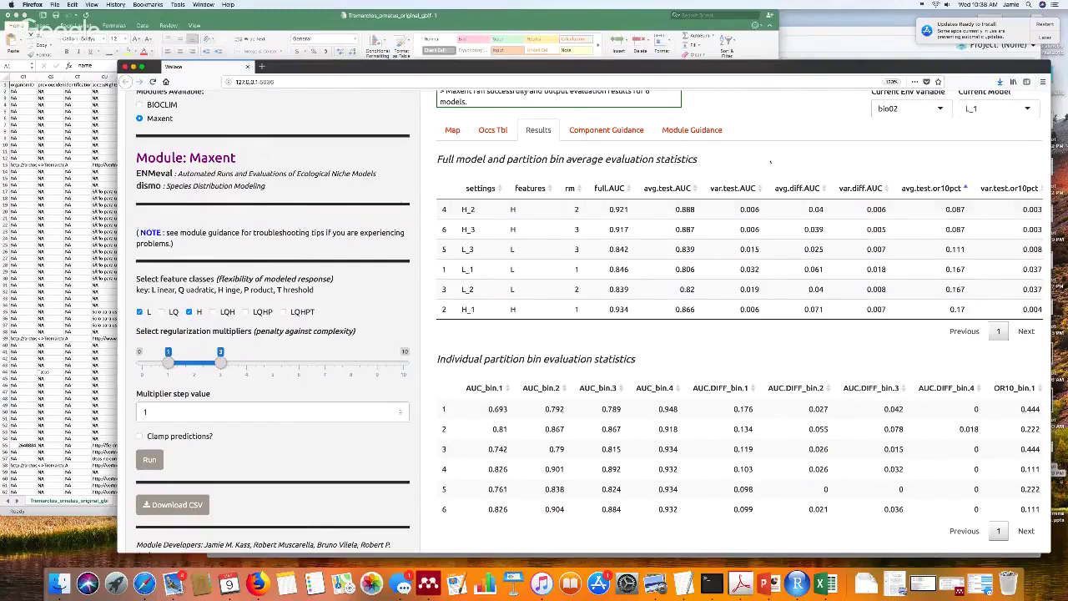
scroll(770, 163, up, 1)
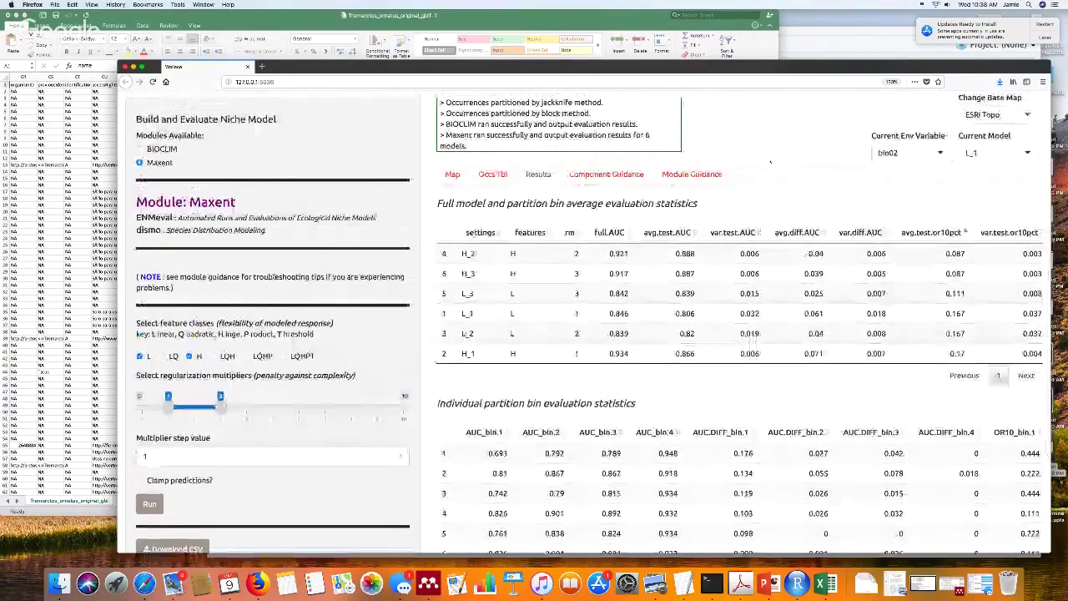
scroll(770, 163, up, 1)
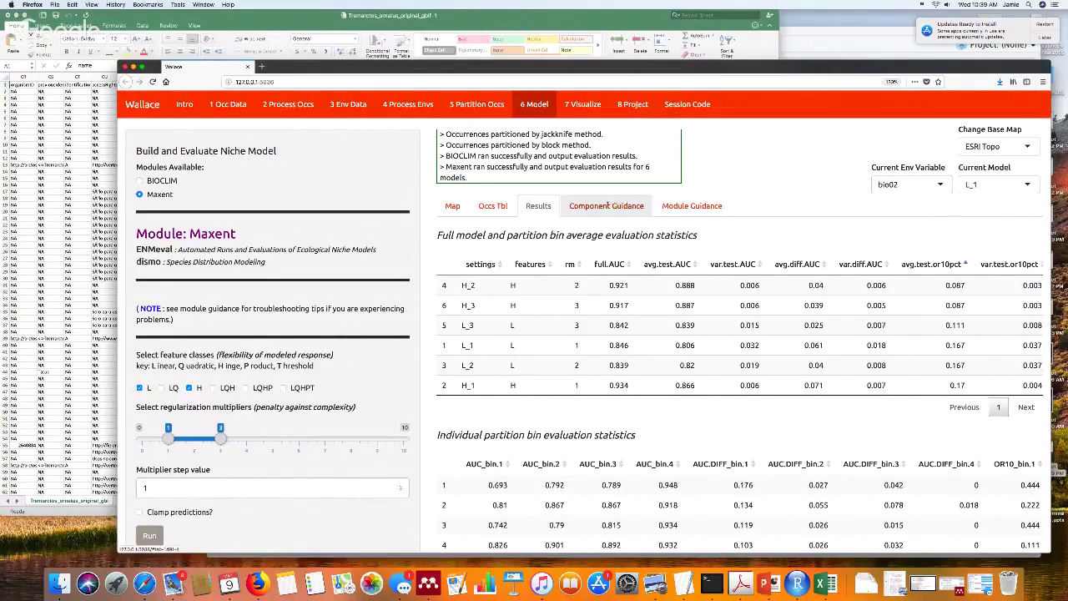
click(607, 207)
click(538, 206)
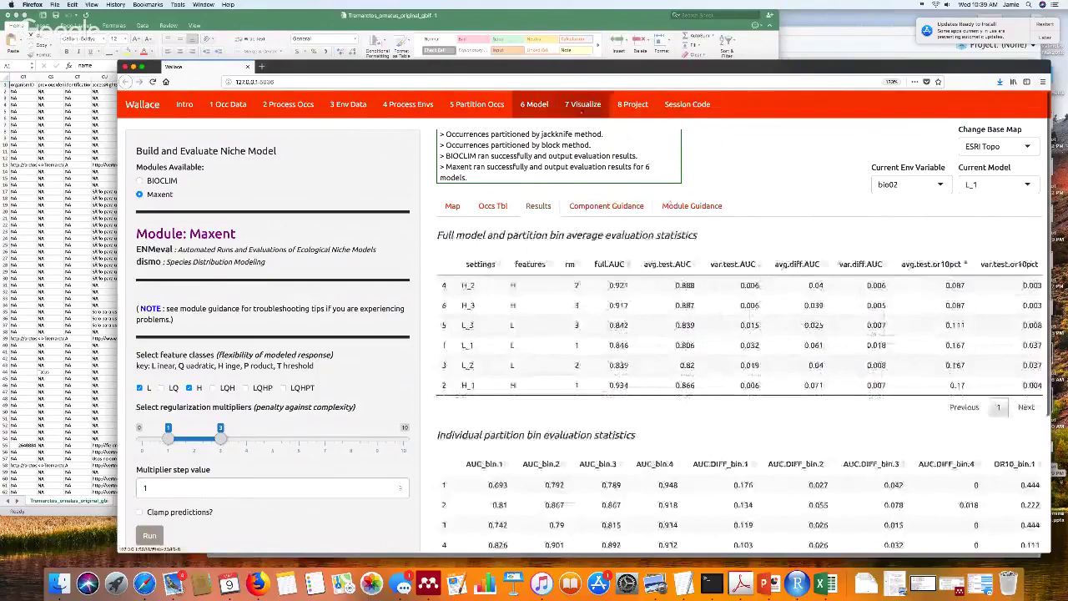
View the Maxent evaluation plots for average AUC test, average OR mtp, average AUC diff and average OR 10%
click(581, 104)
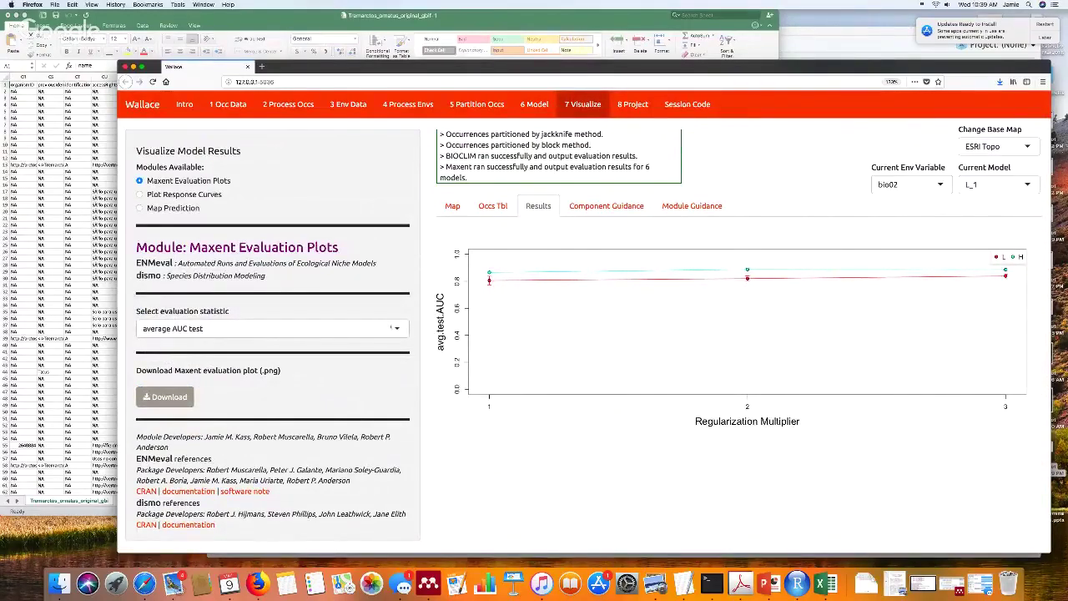
click(386, 328)
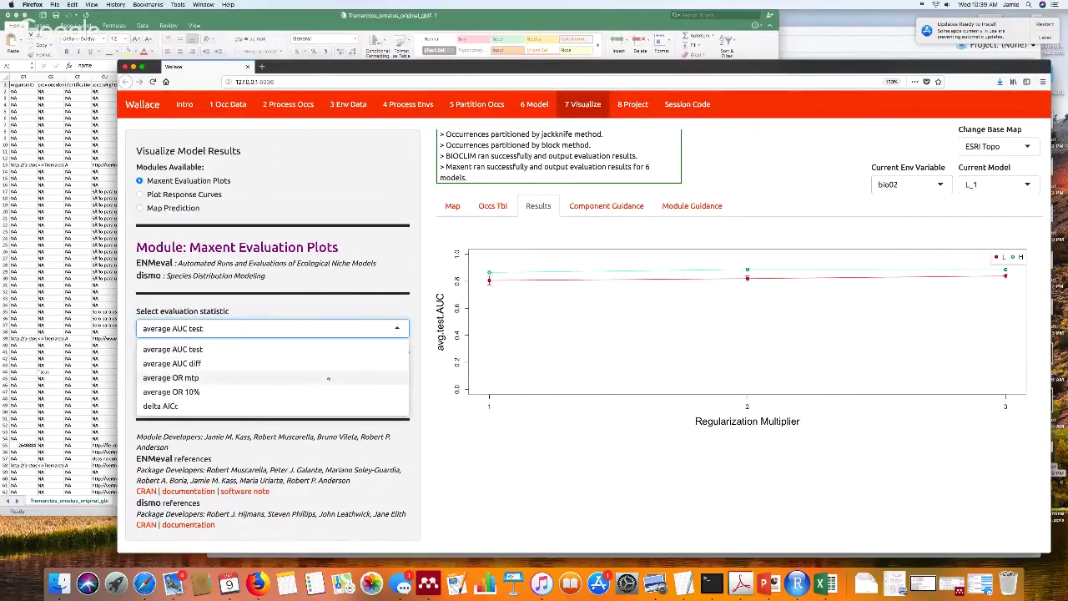
click(330, 377)
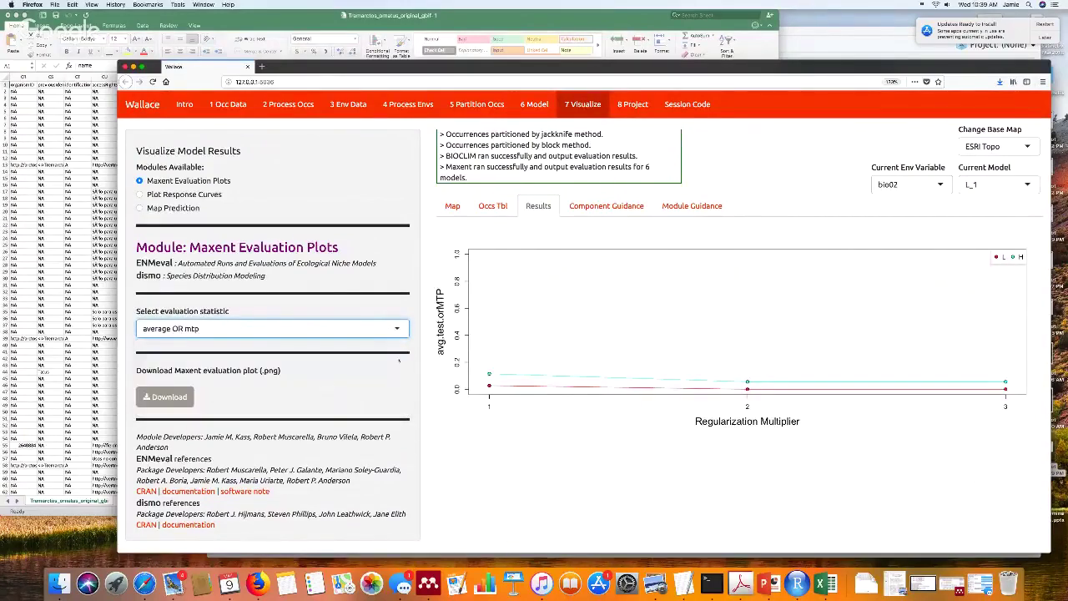
click(396, 328)
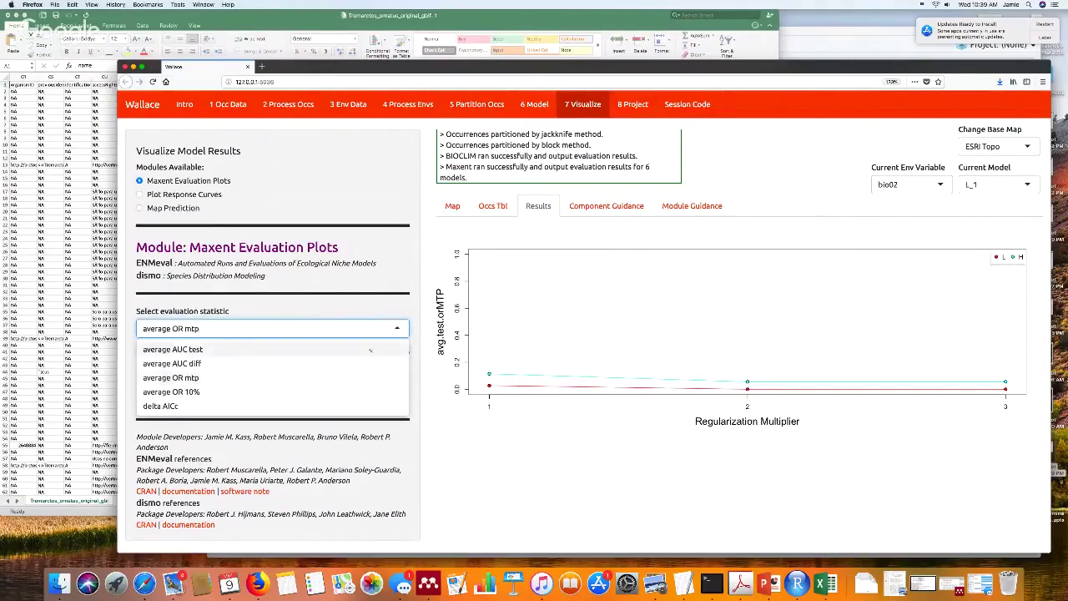
click(367, 361)
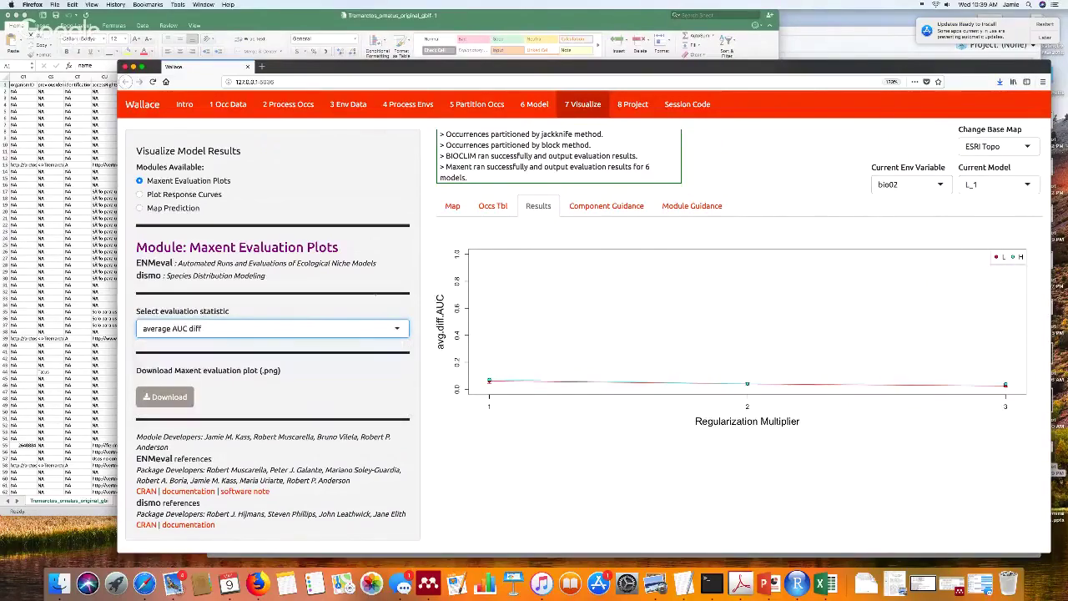
click(395, 327)
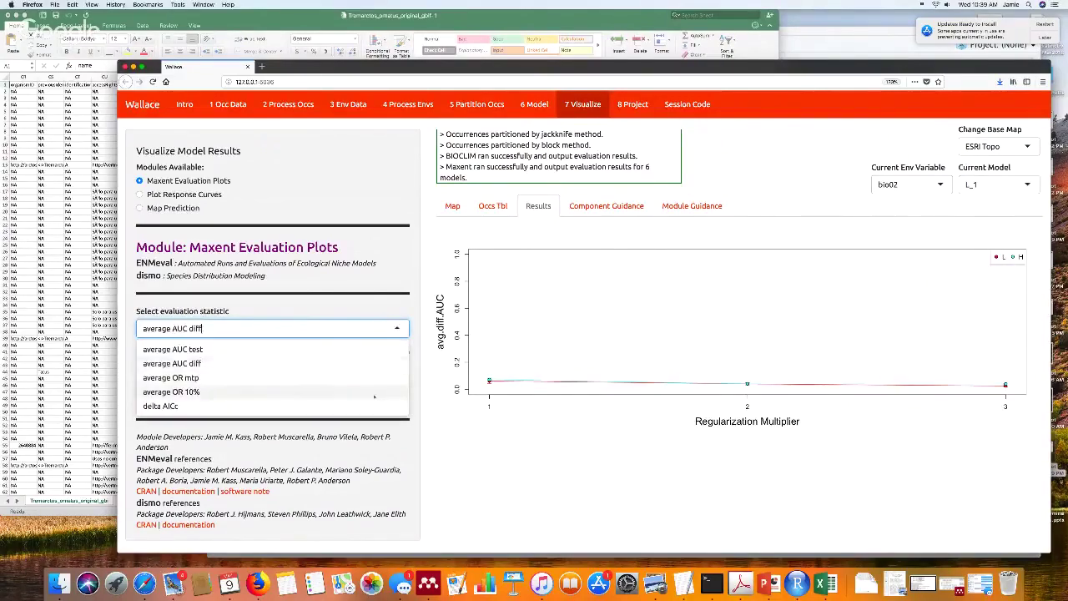
click(330, 393)
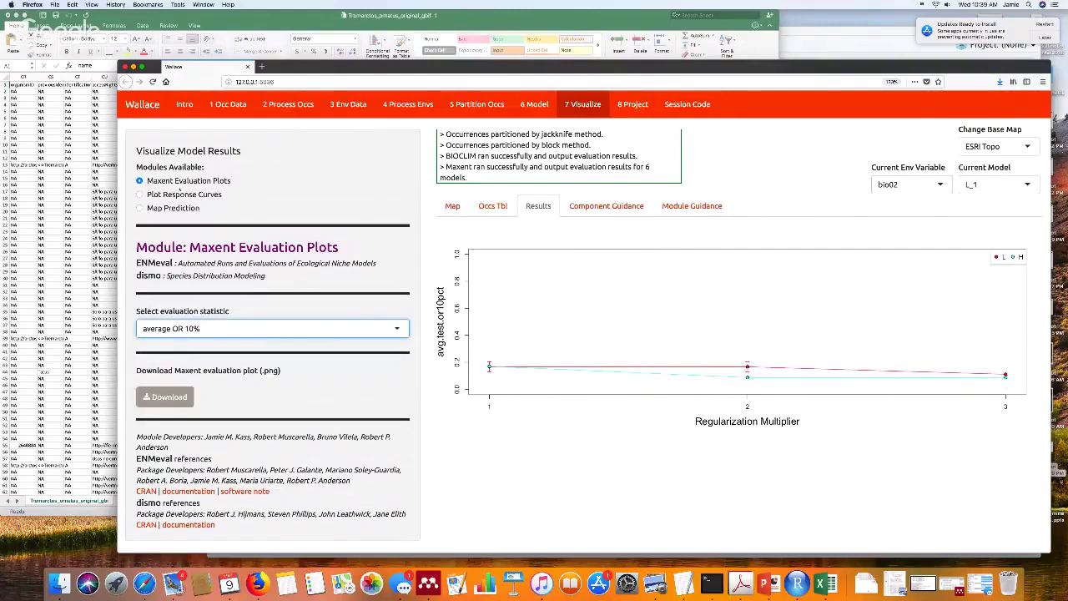
Plot the response curves of model L_1 and examine those for bio02, bio03, bio11 and bio12
click(140, 194)
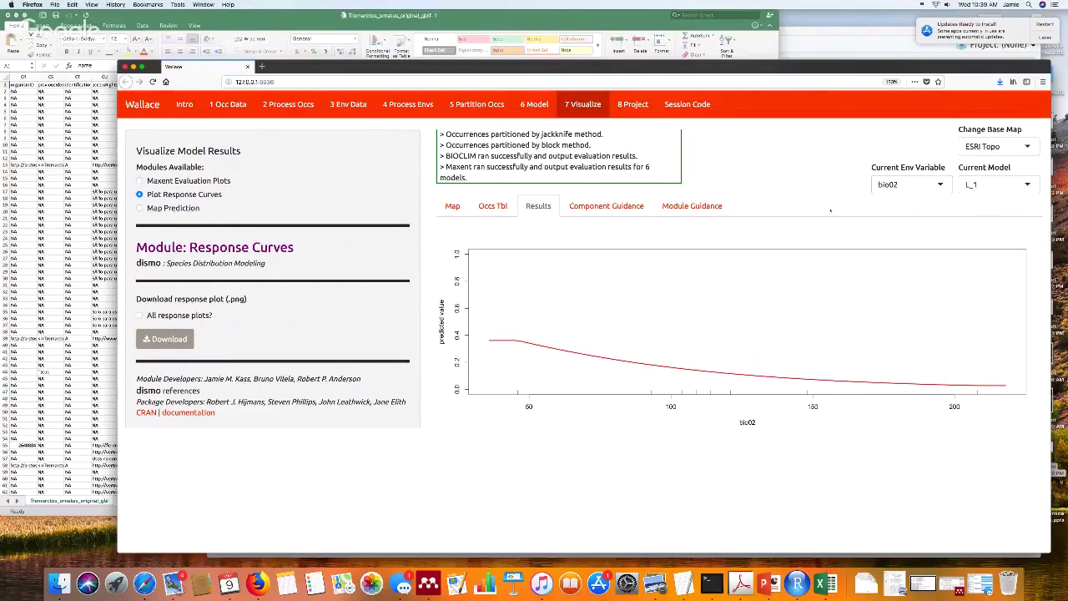
click(937, 183)
key(Down)
key(Return)
click(940, 187)
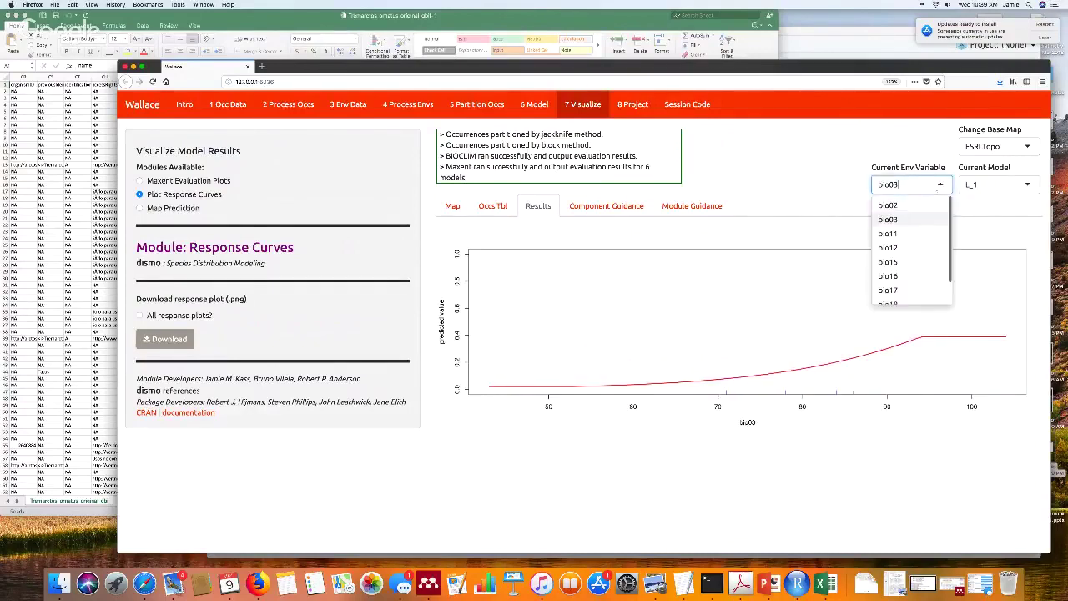
key(Down)
key(Return)
click(940, 184)
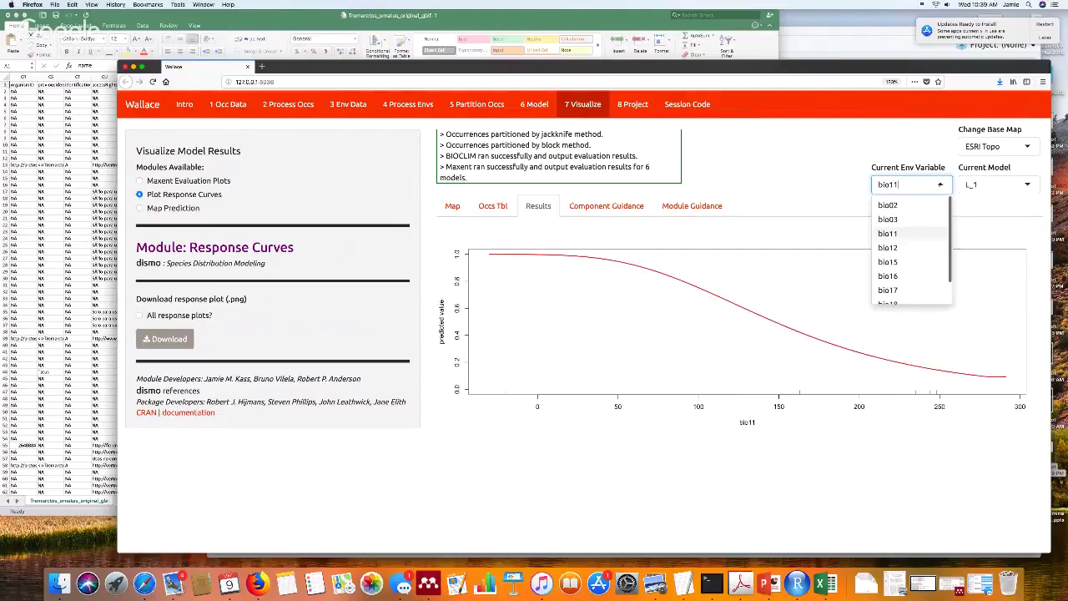
click(912, 251)
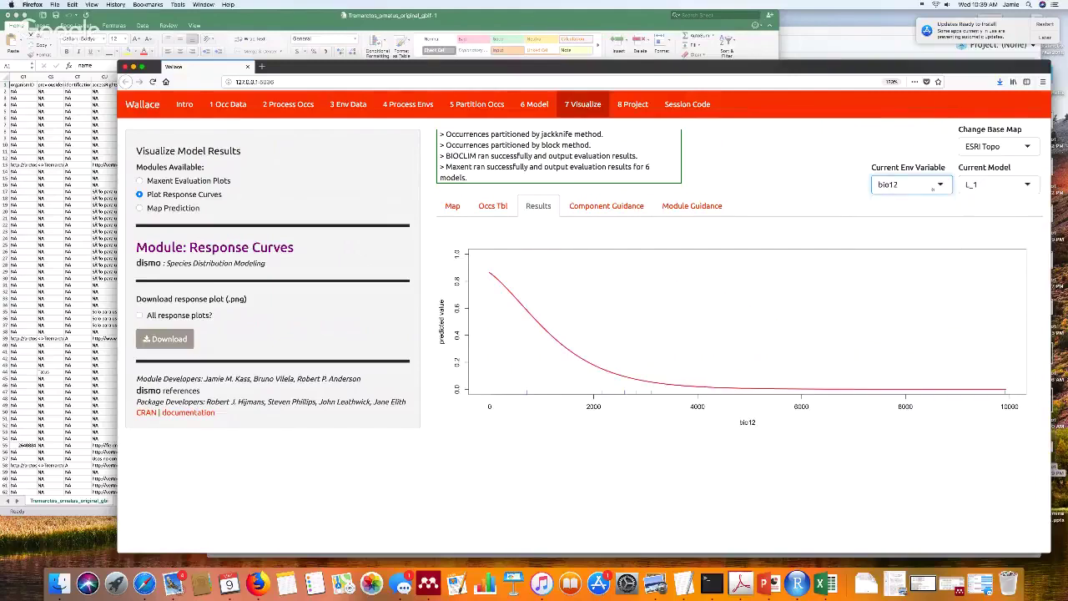
Examine the L_1 response curves for the environmental variables bio16, bio17 and bio19
click(940, 184)
click(918, 276)
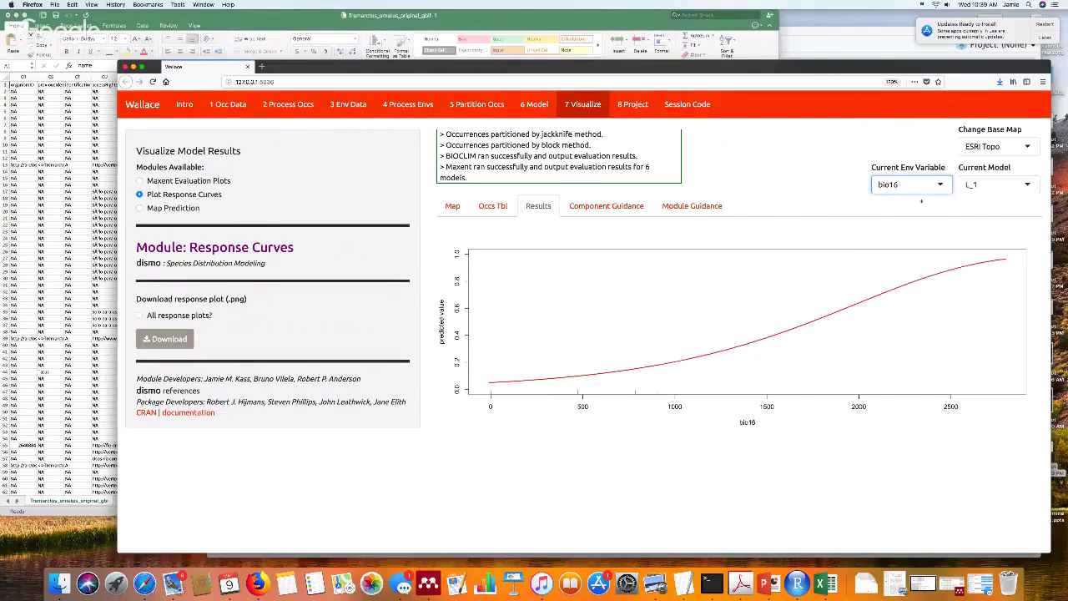
click(939, 185)
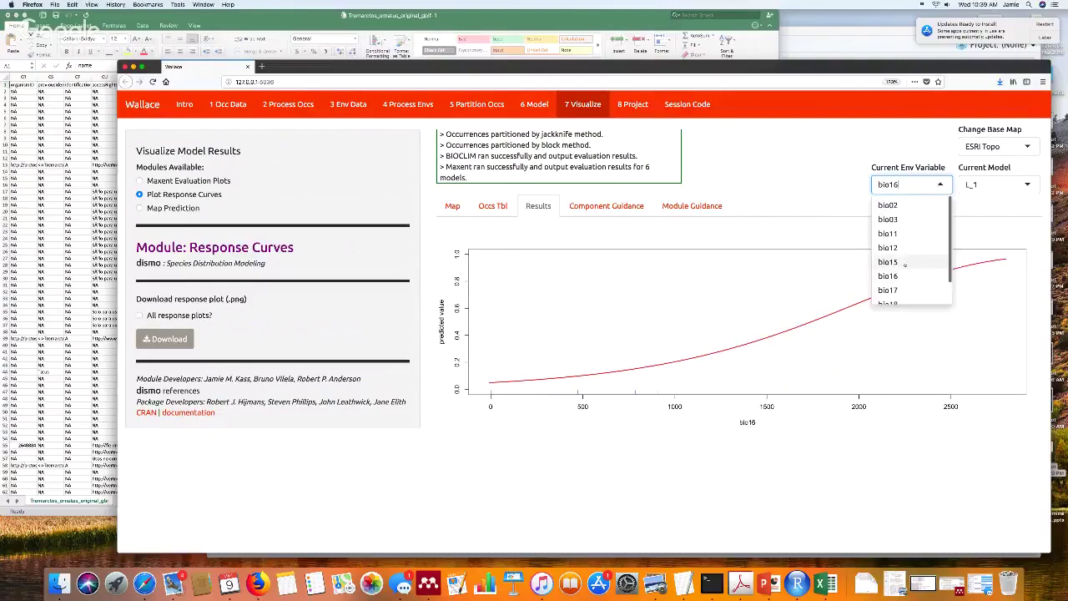
scroll(904, 264, down, 1)
click(917, 269)
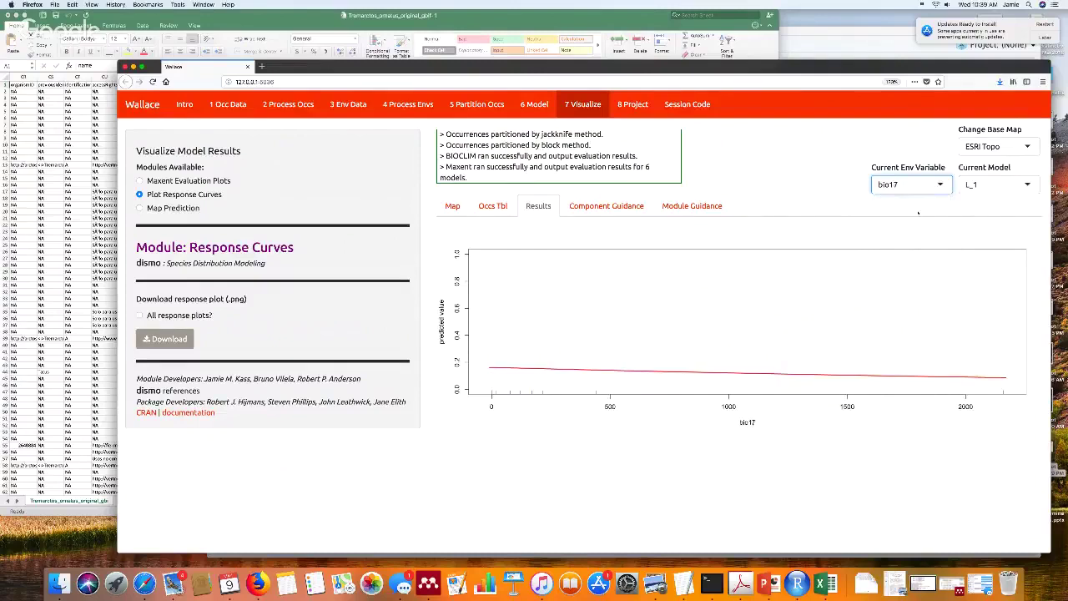
click(941, 184)
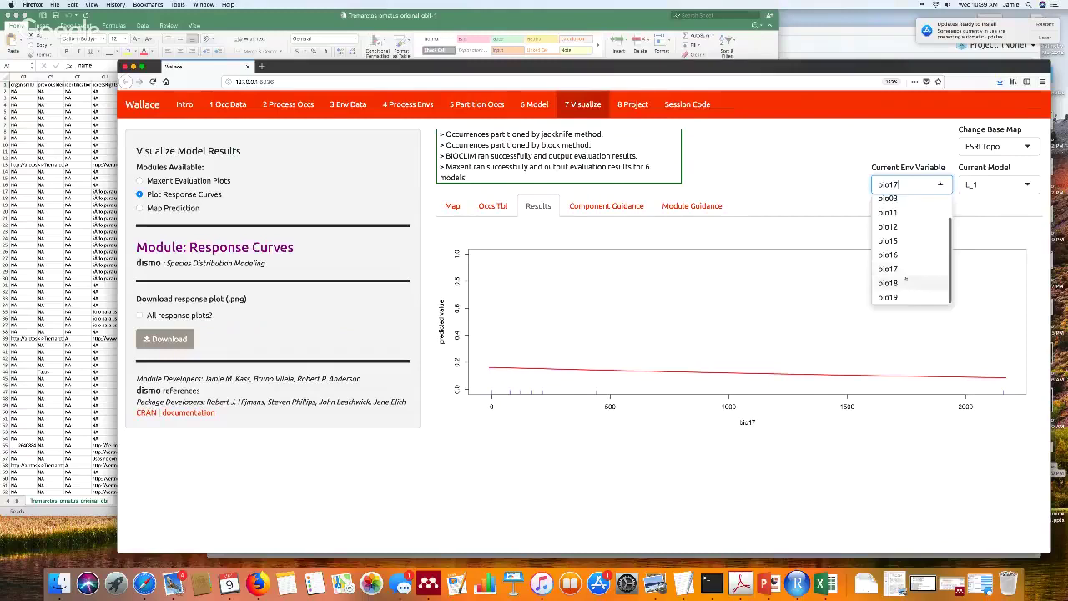
click(918, 298)
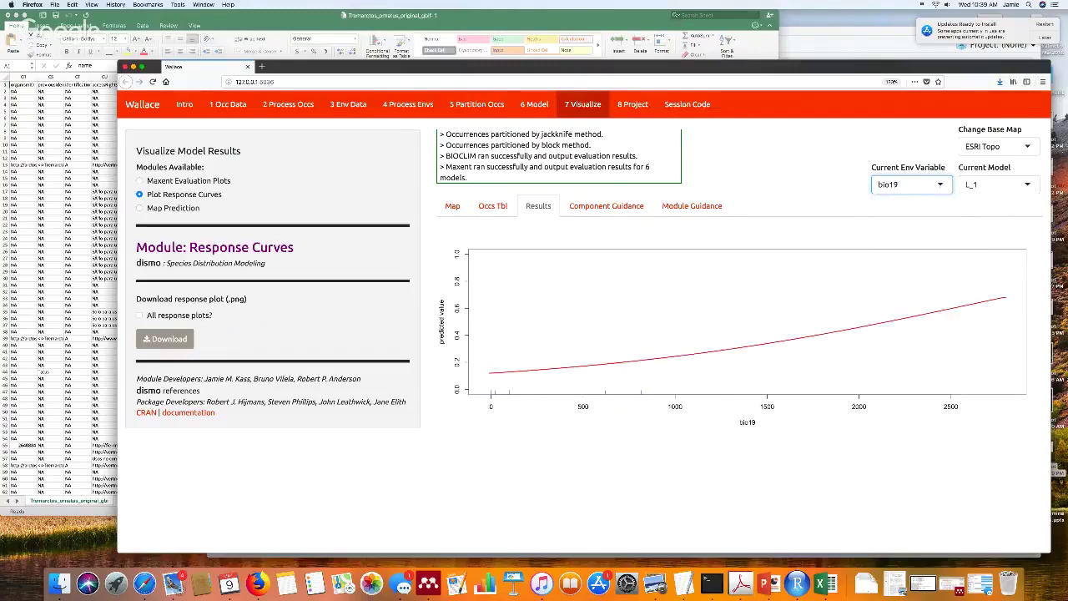
Revisit the bio03 response curve, switch to bio11, and download the bio11 response plot as PNG, opening it in Preview
click(910, 184)
scroll(914, 233, down, 1)
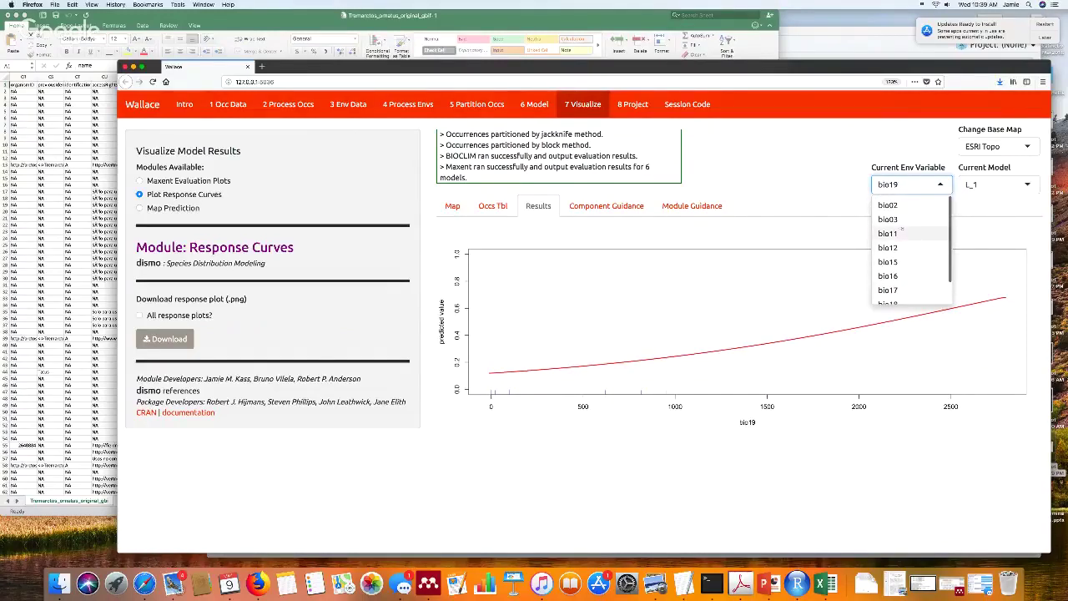
click(888, 220)
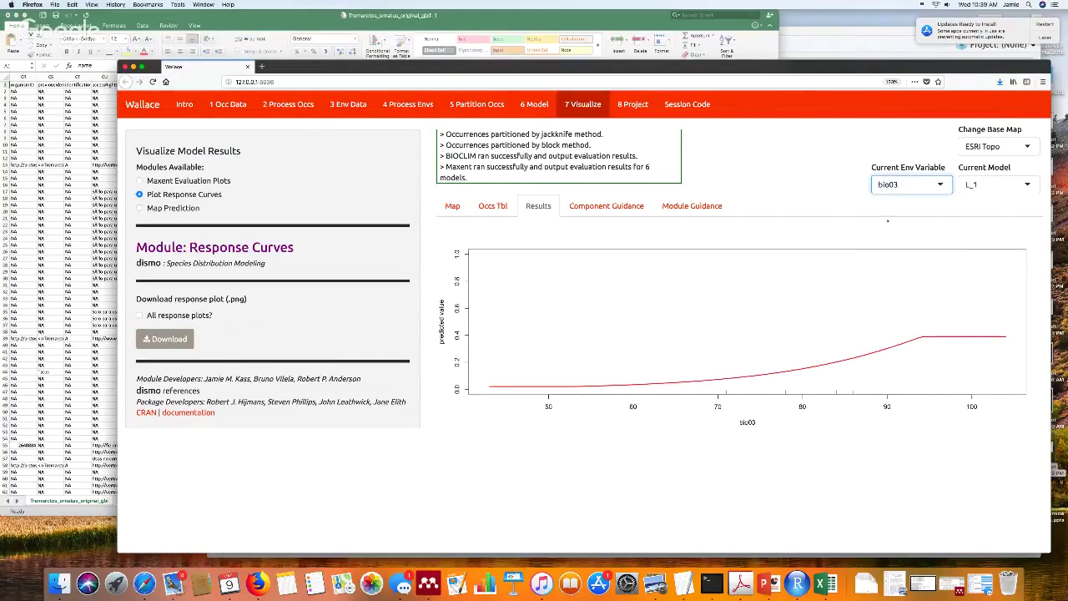
click(932, 185)
click(897, 235)
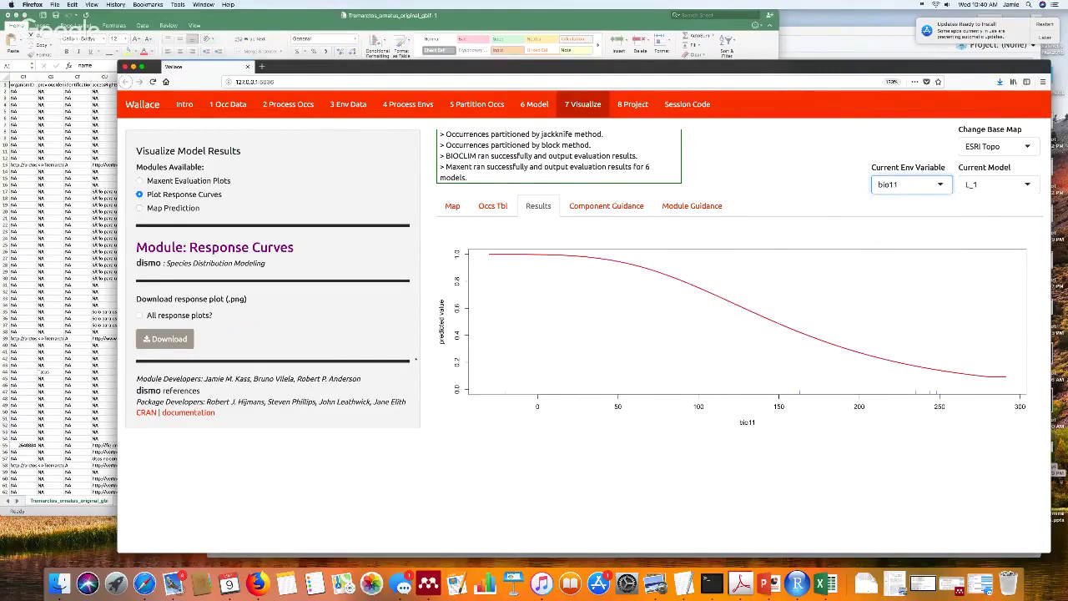
click(165, 339)
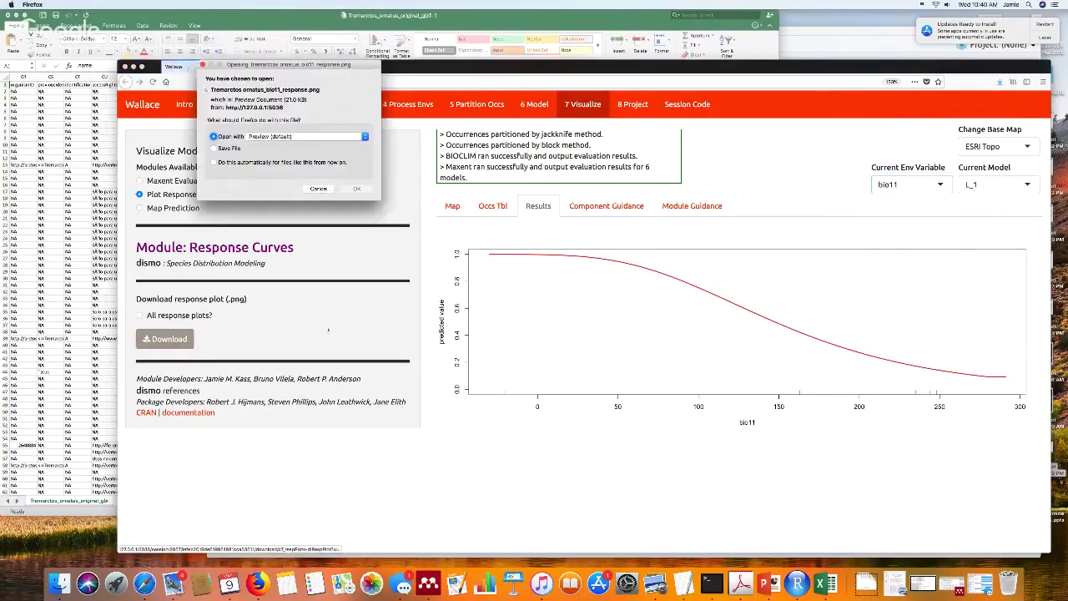
click(356, 189)
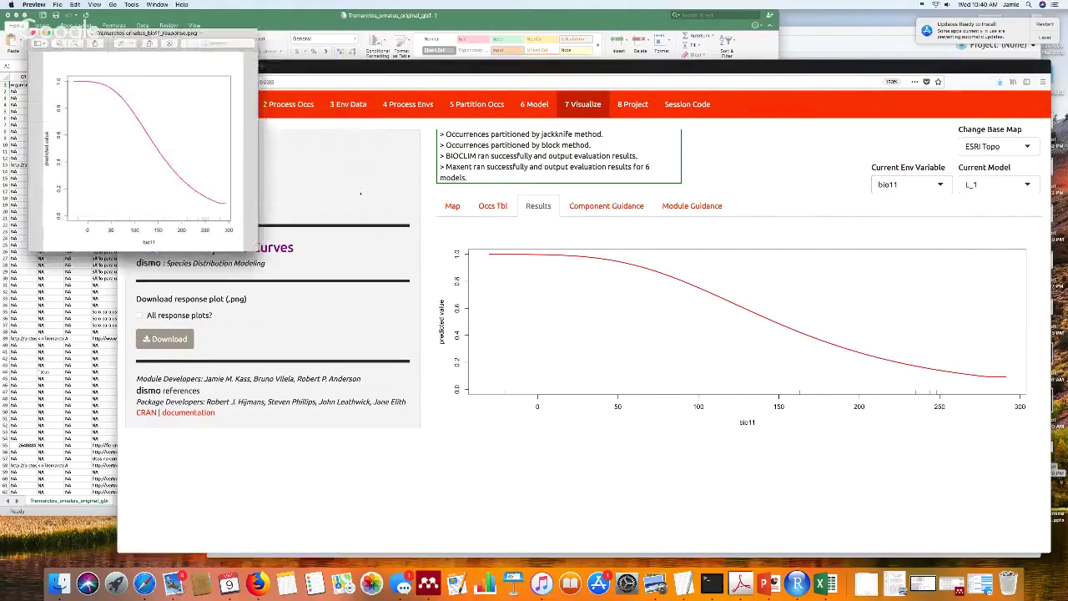
Close the response plot preview, plot the L_1 map prediction with logistic output and no threshold, and examine it along the Andes
key(super+w)
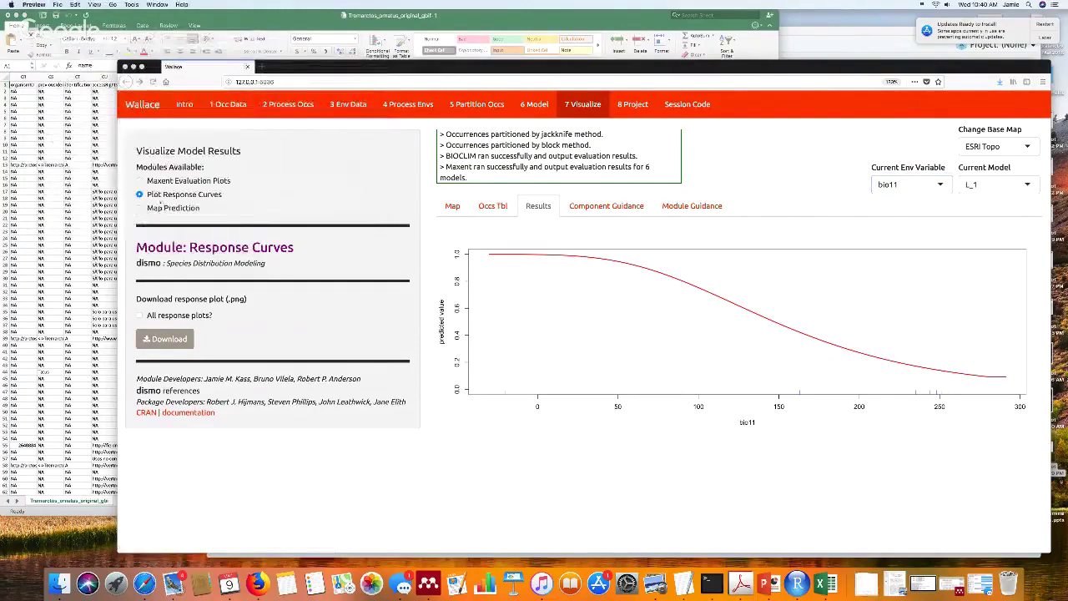
click(157, 209)
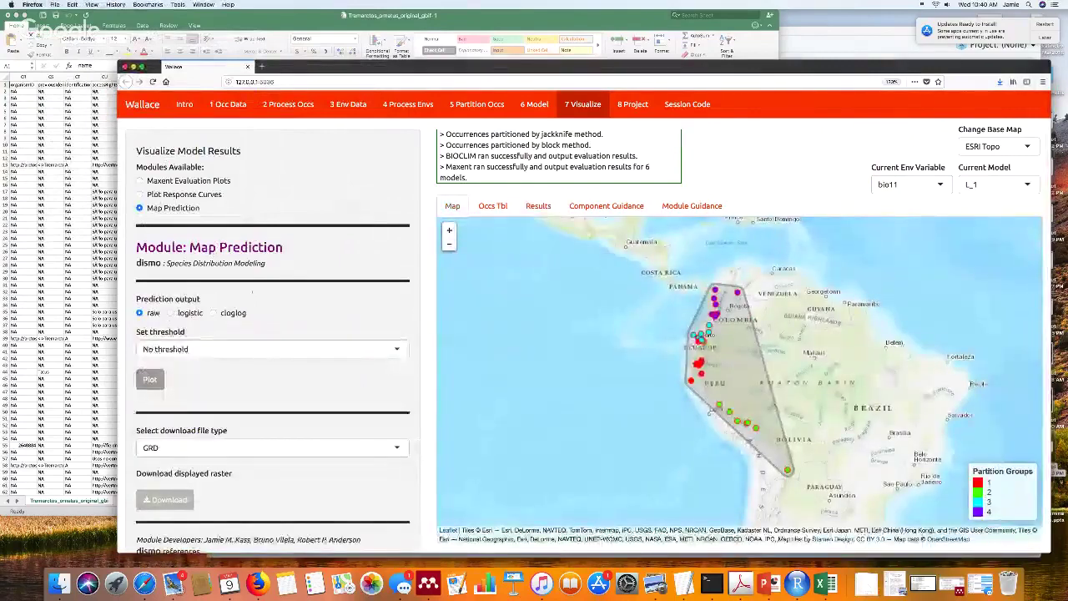
click(170, 313)
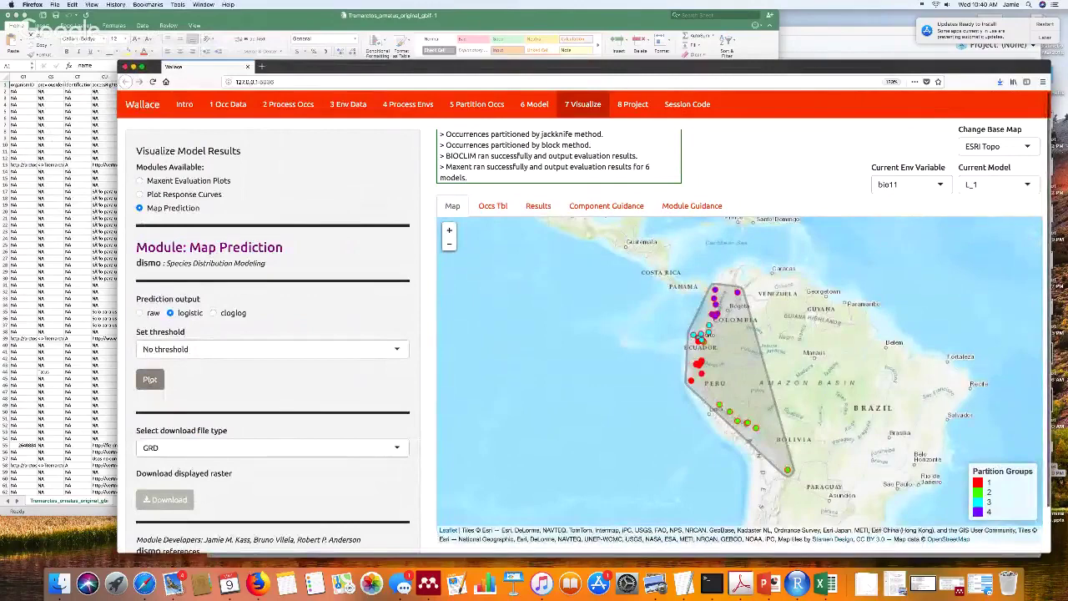
click(151, 379)
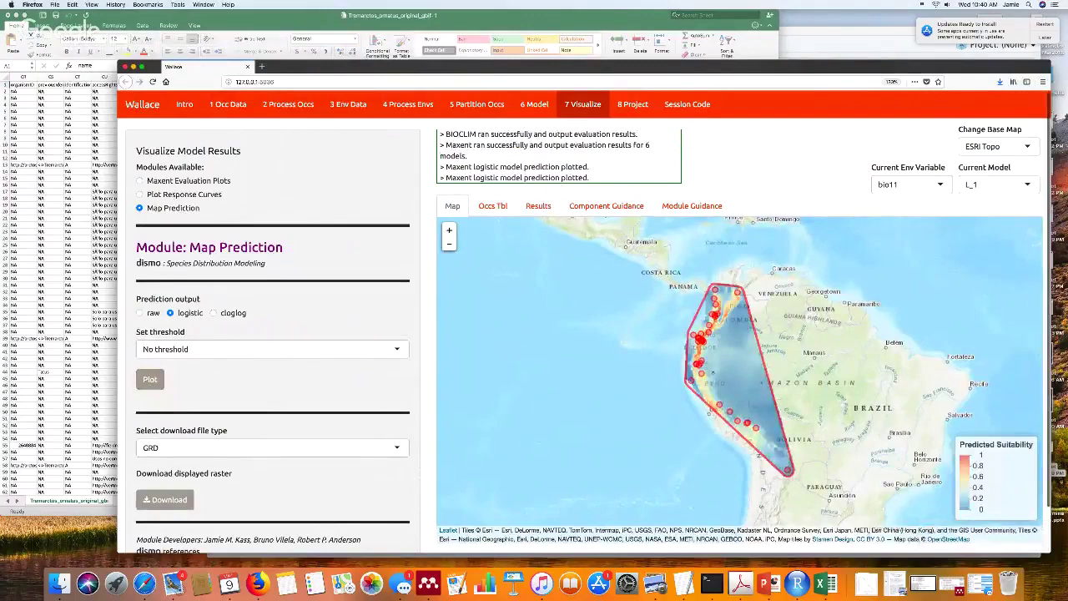
scroll(709, 372, up, 1)
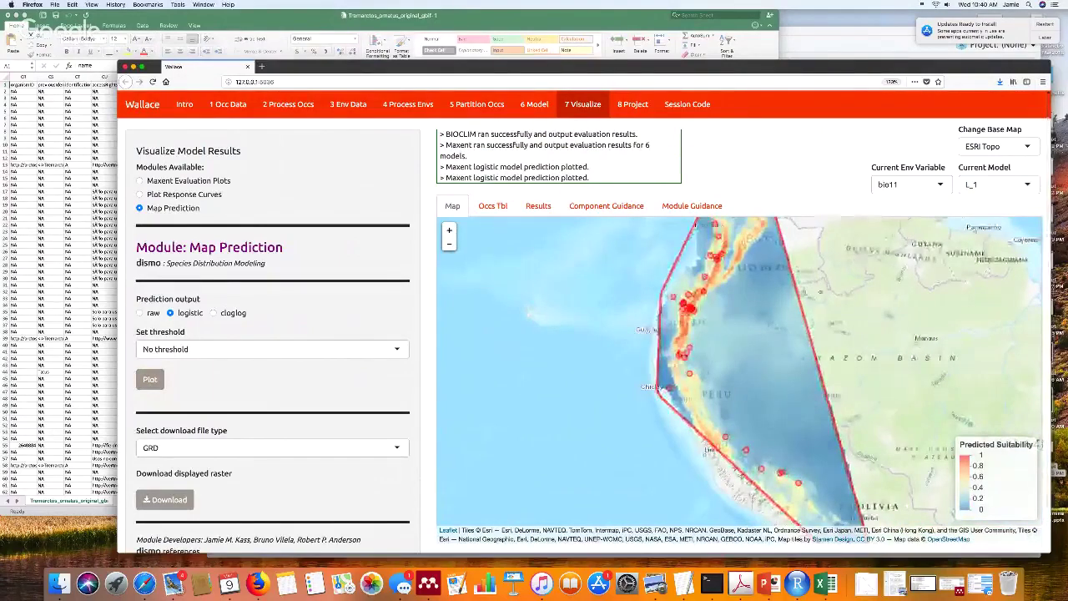
drag(710, 372, 684, 397)
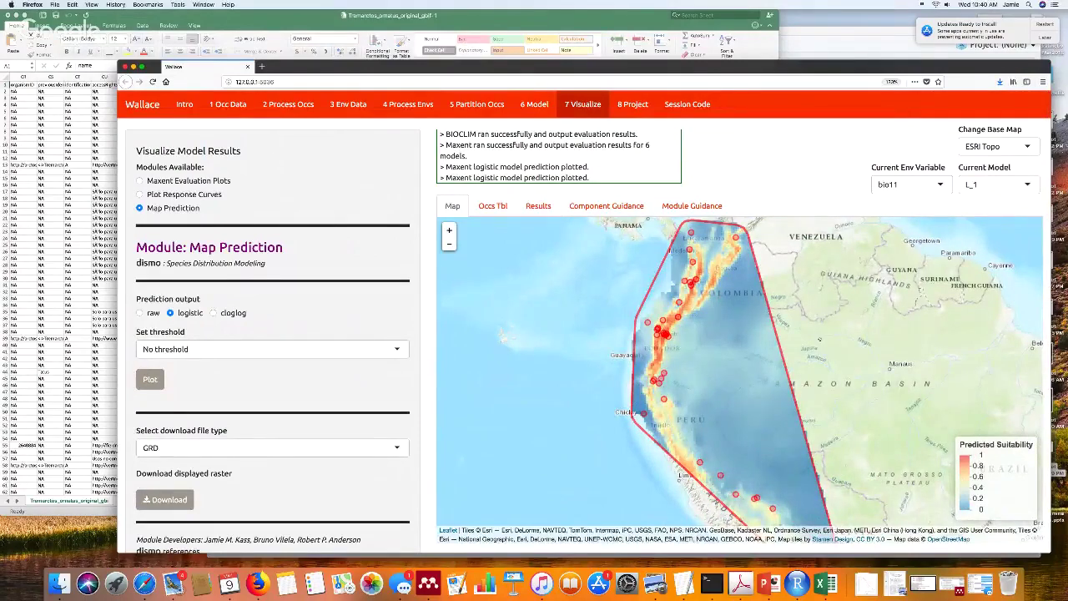
drag(751, 375, 730, 409)
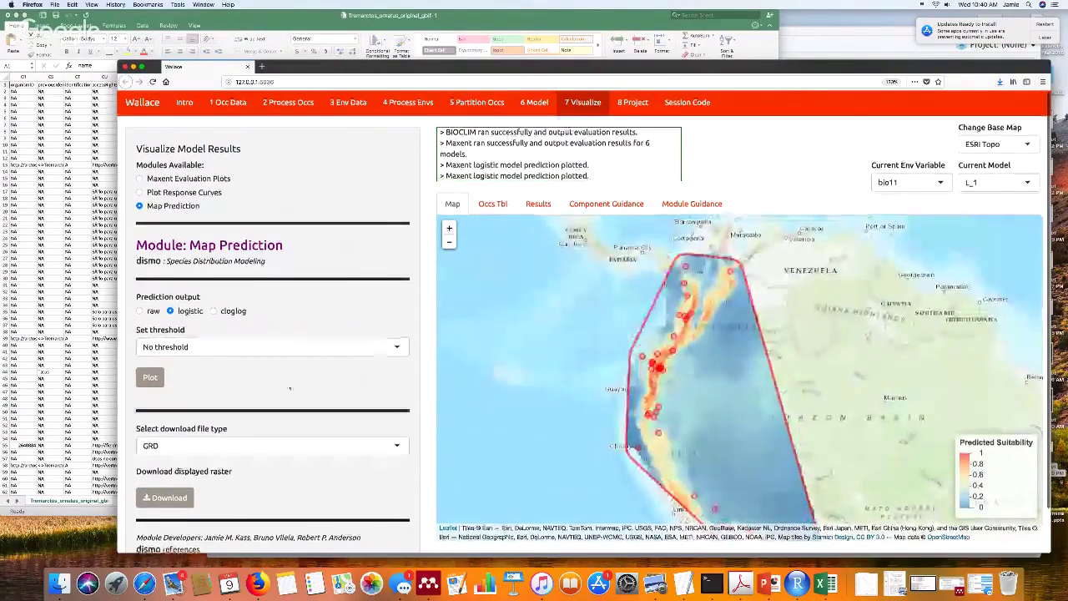
Download the displayed prediction raster as a GeoTIFF and open it in QGIS
scroll(289, 389, down, 1)
click(328, 400)
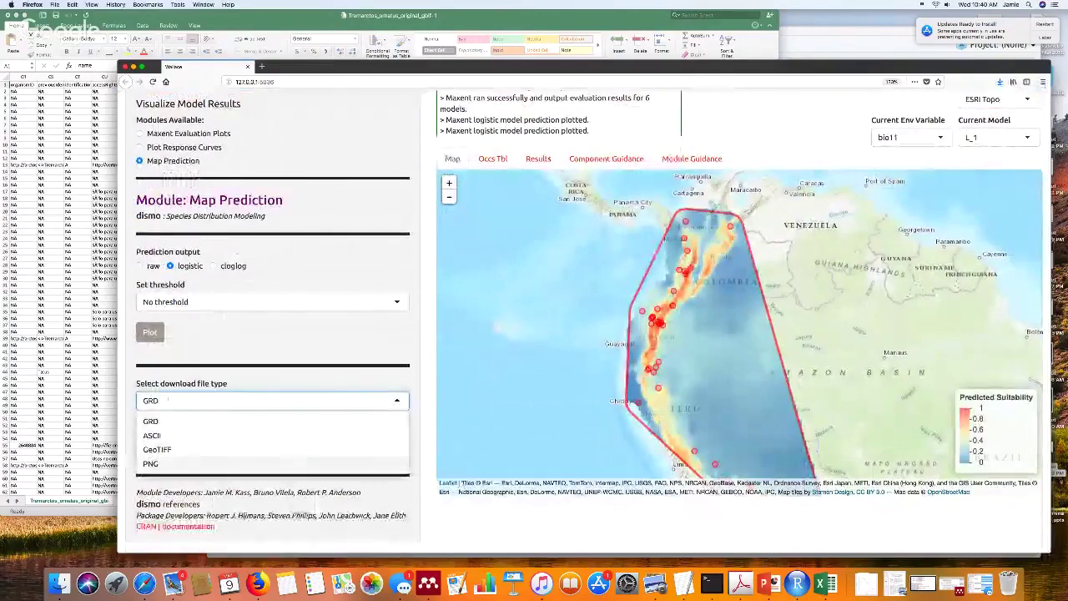
click(284, 448)
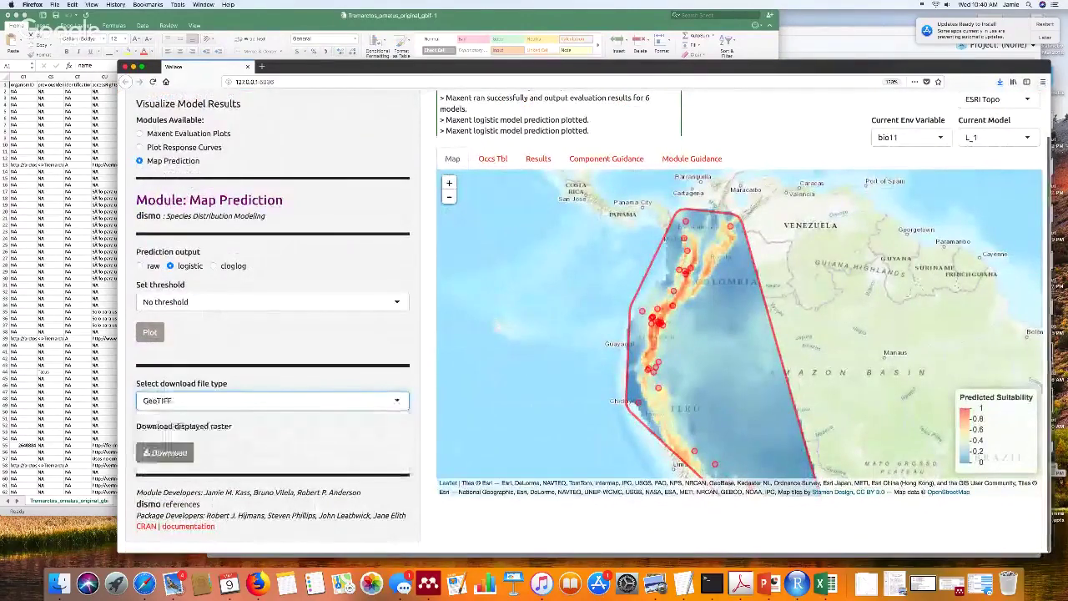
click(166, 453)
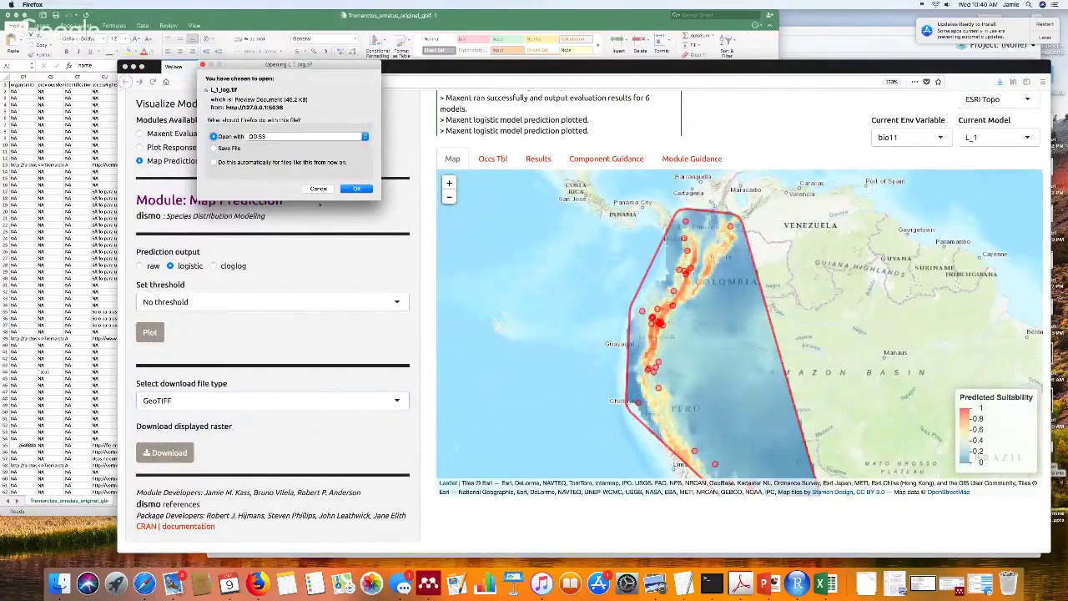
click(356, 189)
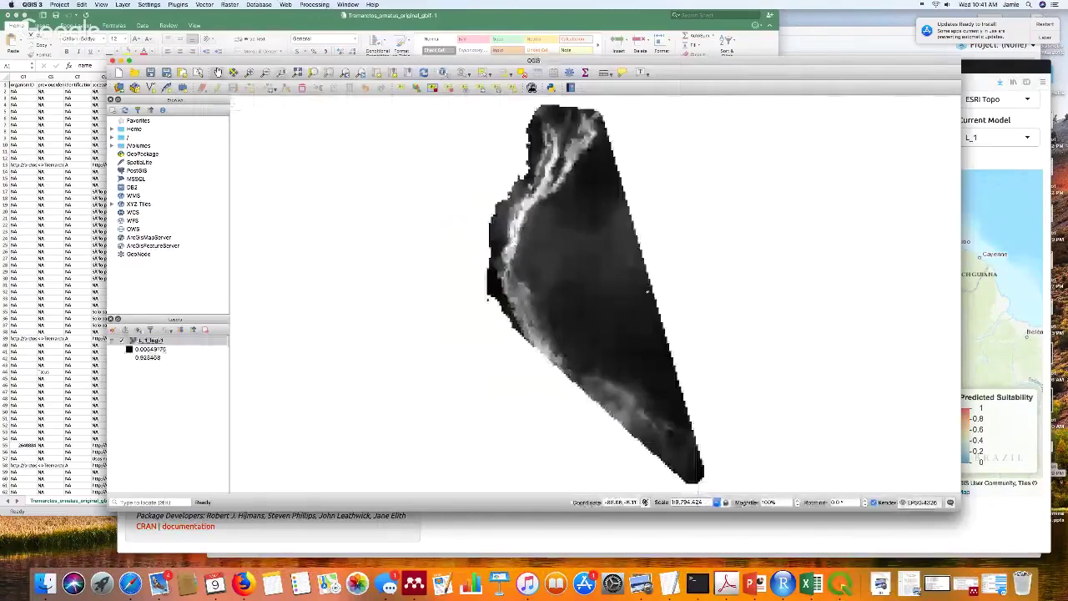
Examine the L_1 prediction raster at different scales, and close the QGIS project without saving
scroll(647, 291, down, 2)
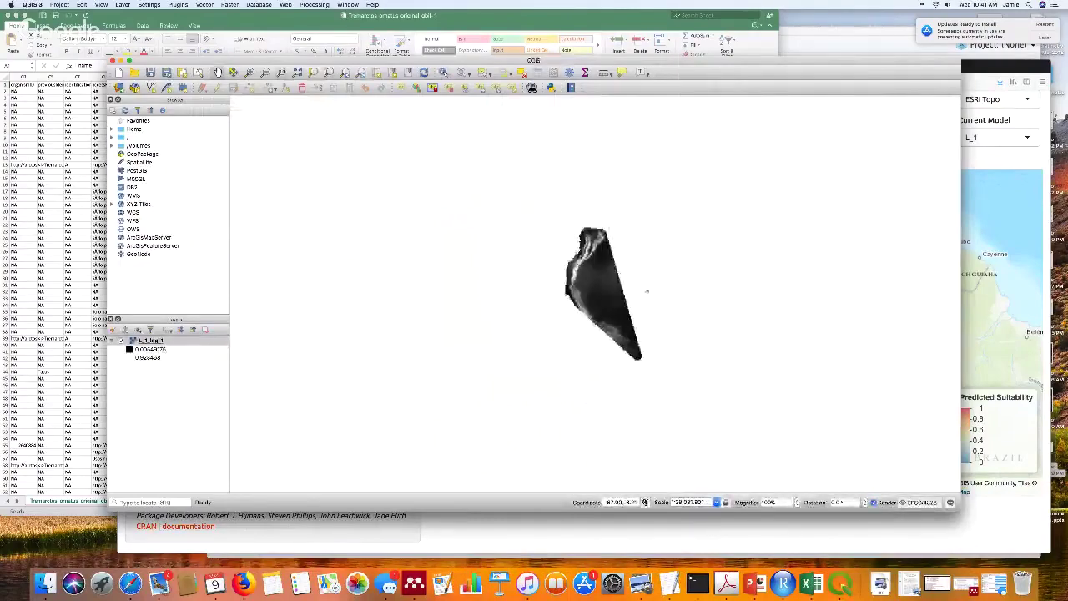
scroll(647, 291, up, 1)
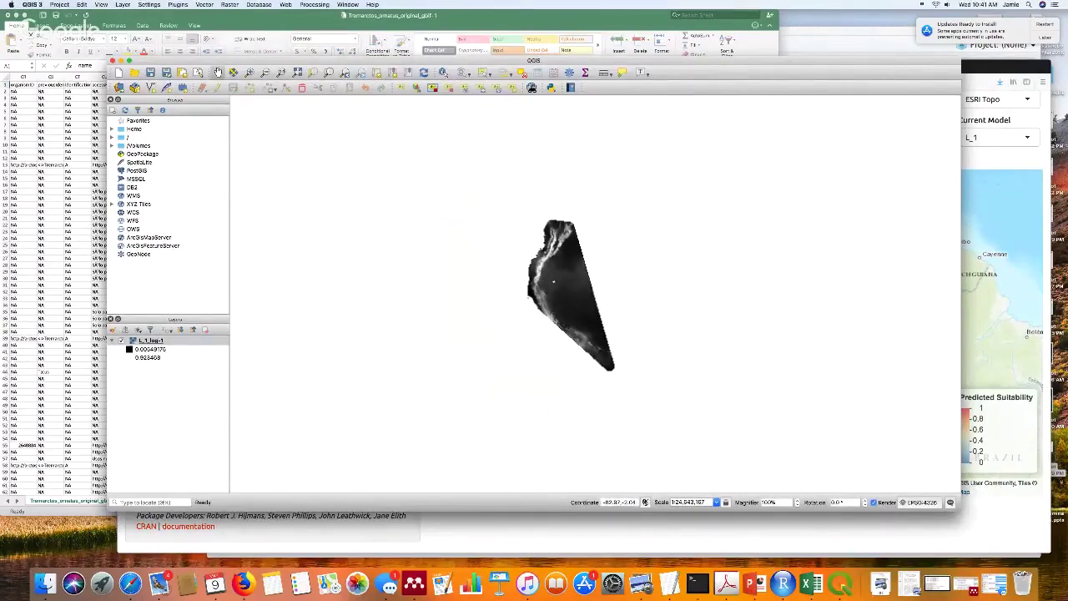
scroll(420, 242, up, 3)
scroll(421, 242, down, 2)
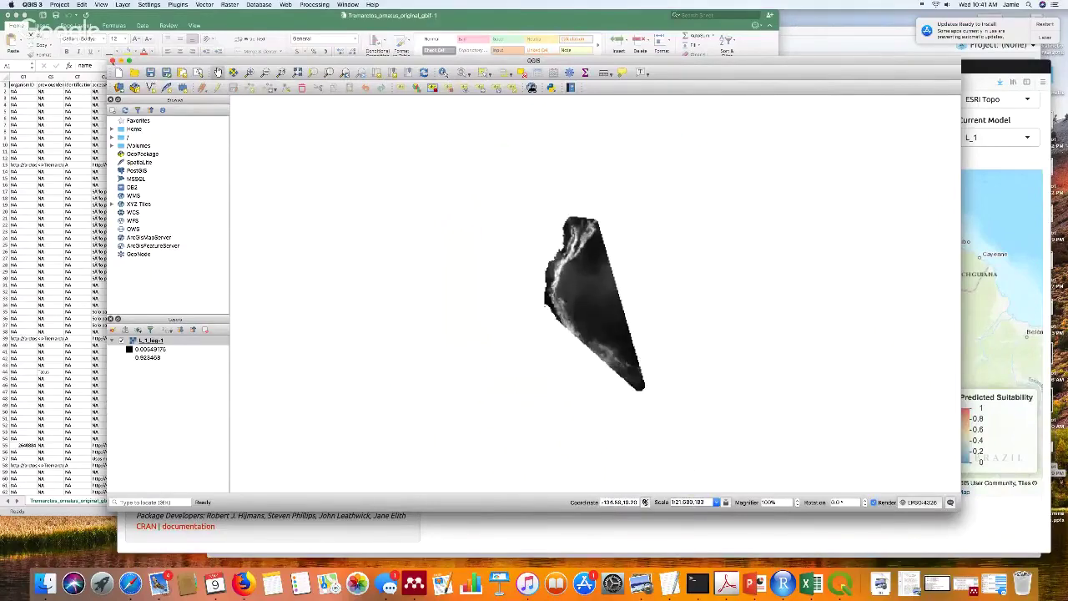
click(114, 62)
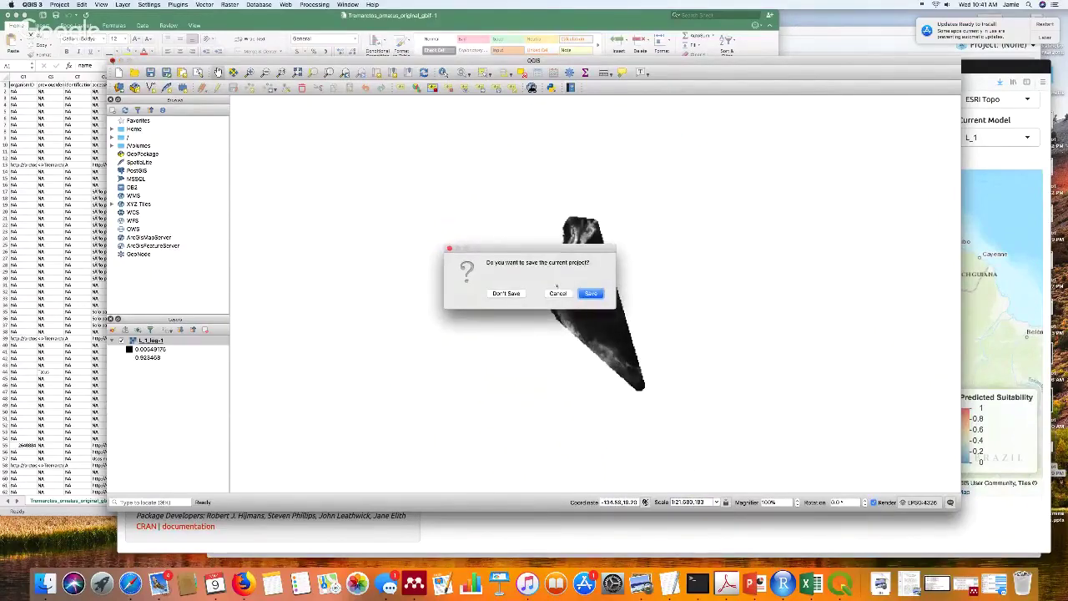
click(516, 293)
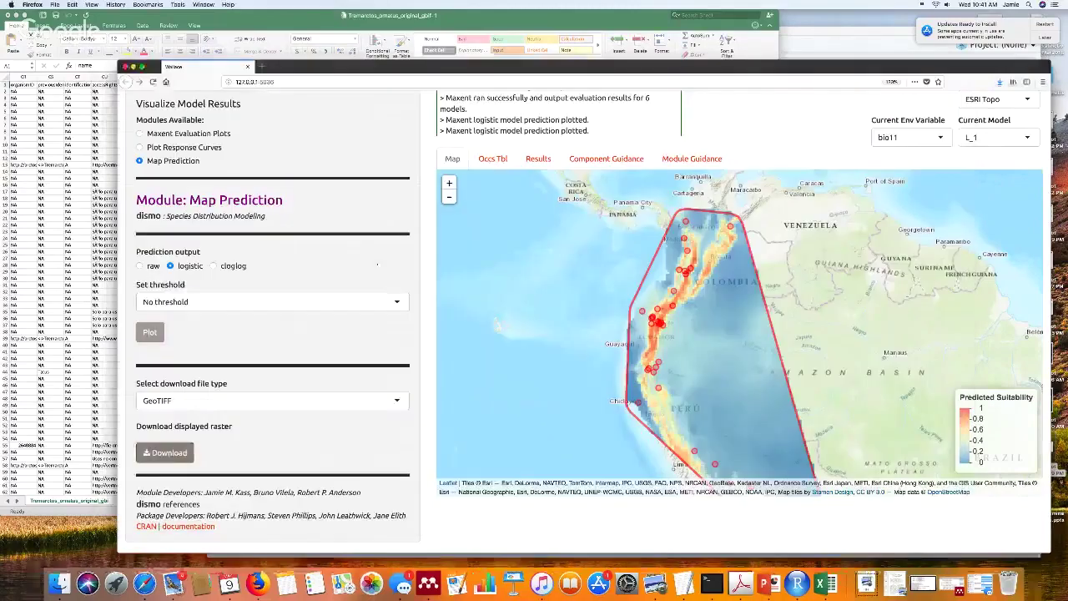
Draw a four-sided extent south of the study region, about 22–35° S and 62–72° W, and project model L_1 to it without a threshold
scroll(584, 317, up, 1)
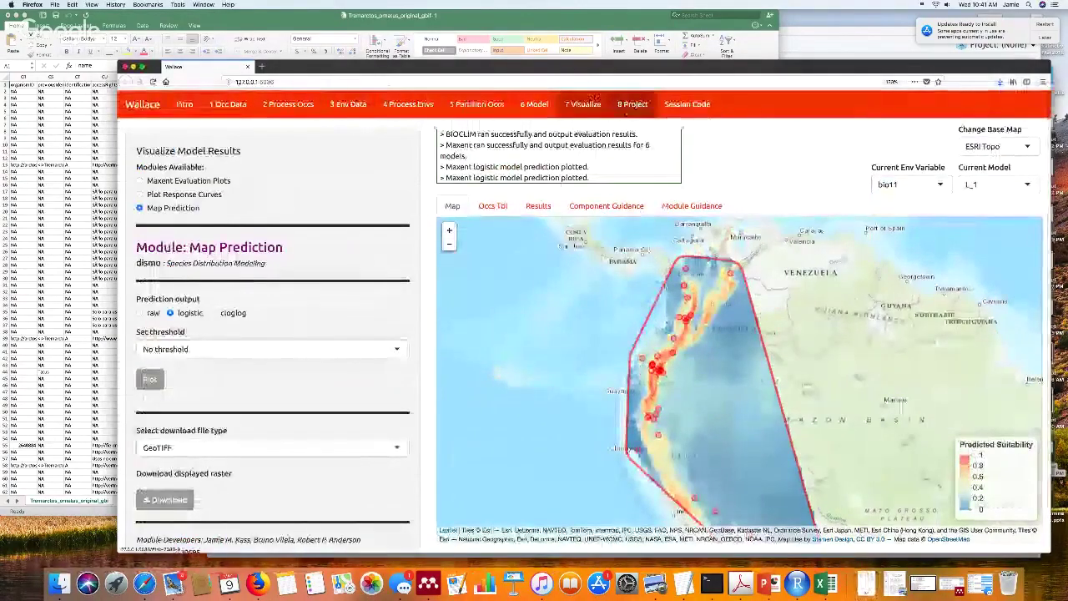
click(631, 104)
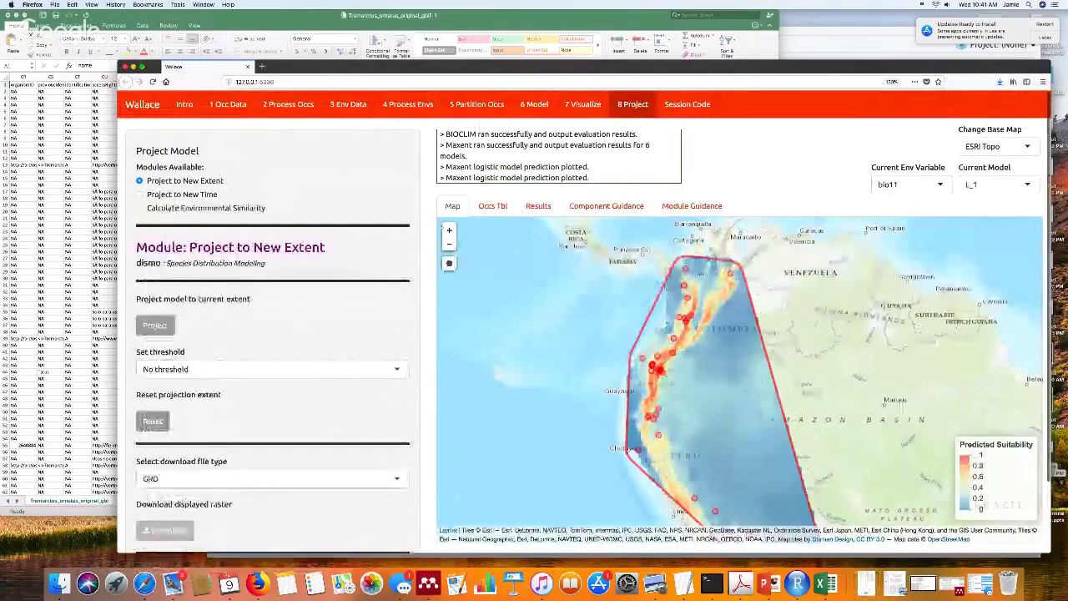
click(448, 244)
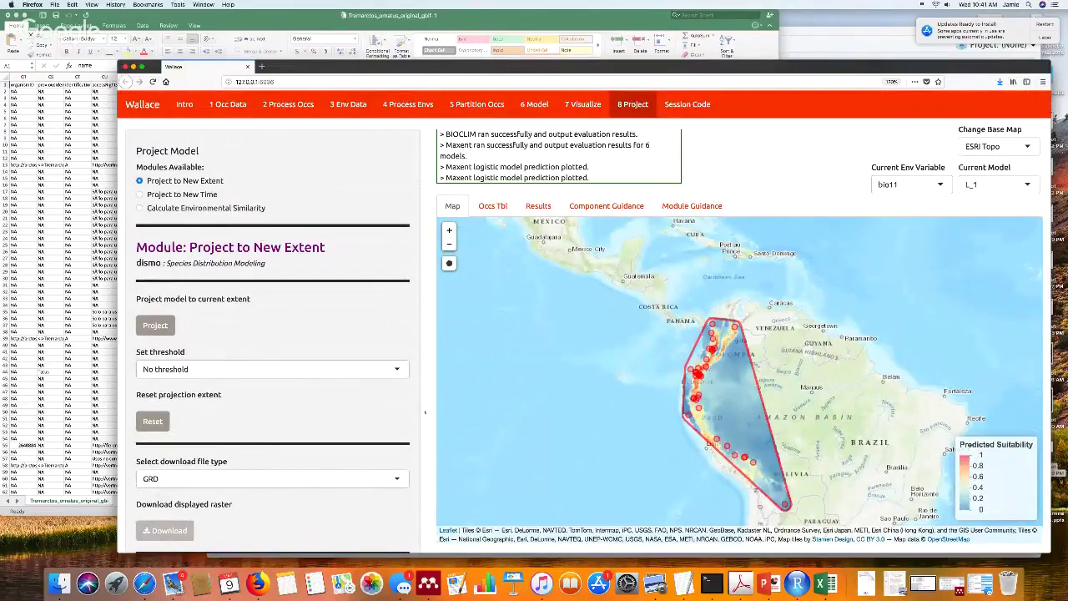
scroll(425, 411, down, 2)
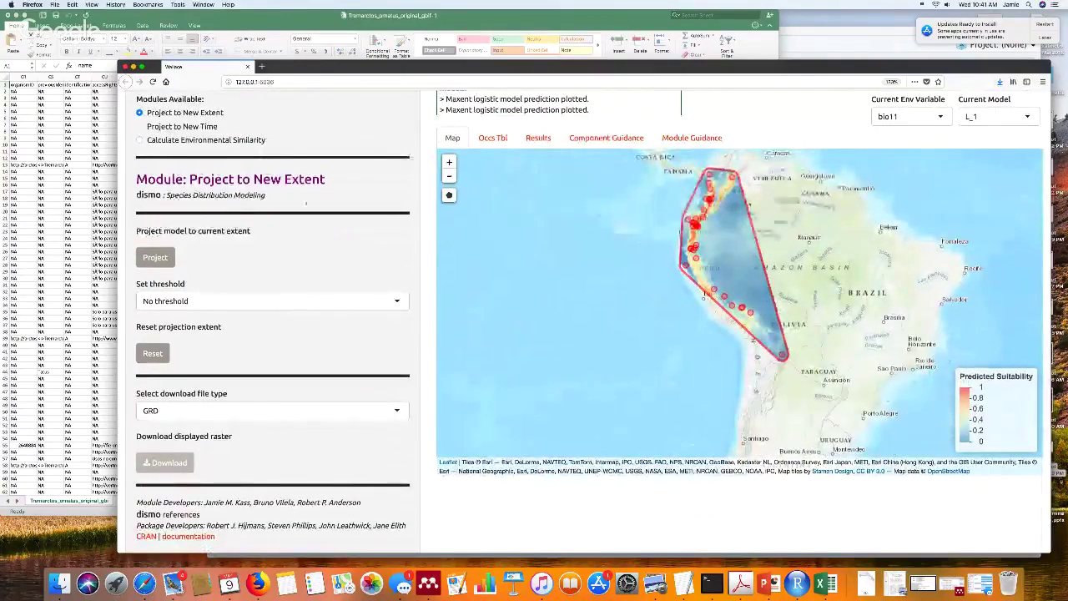
click(449, 195)
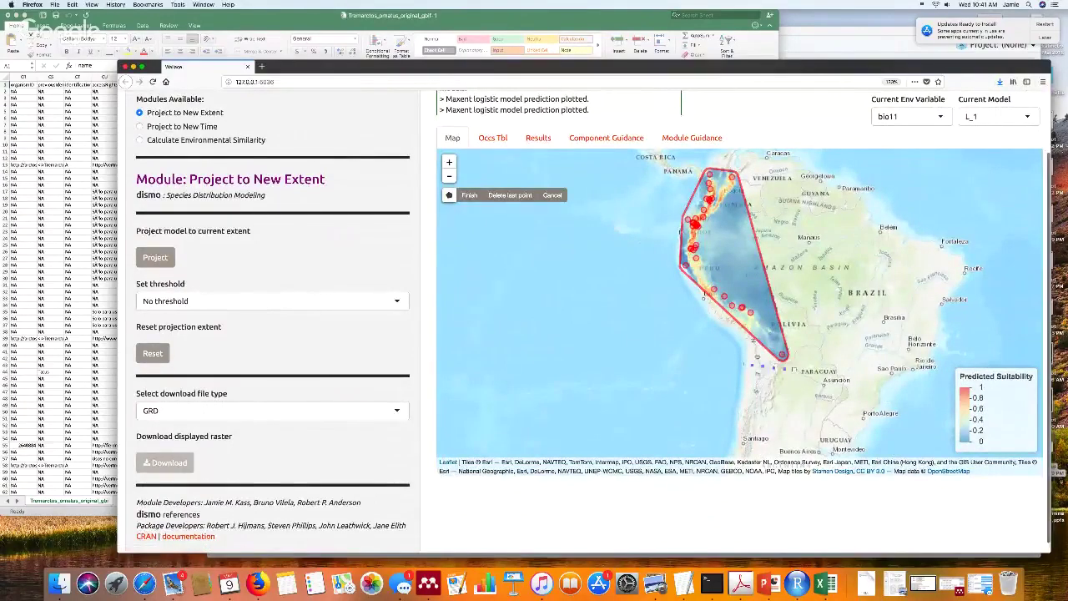
click(793, 369)
click(743, 364)
click(734, 449)
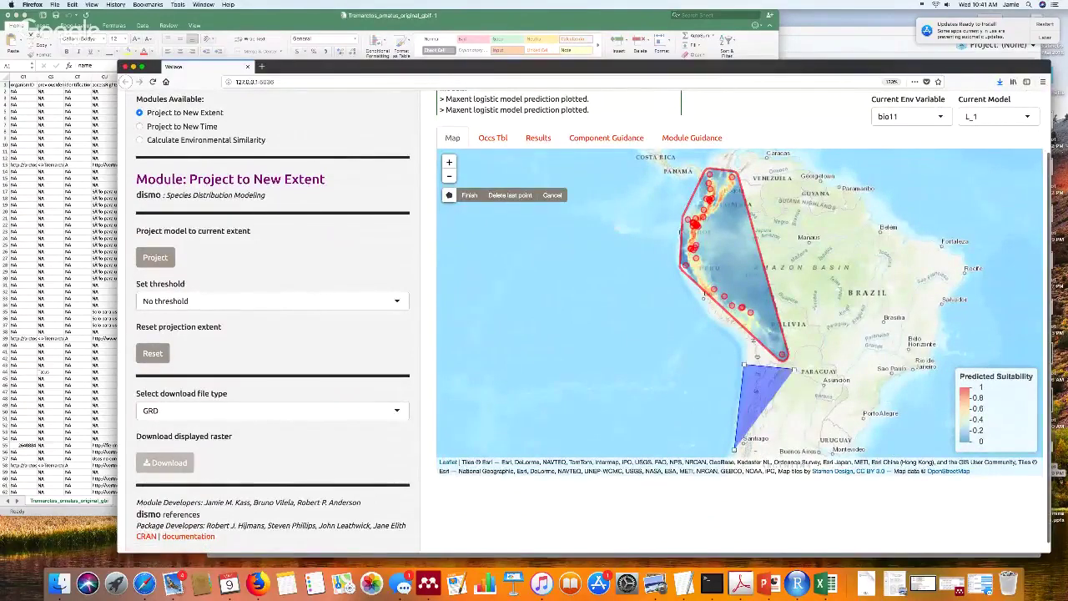
click(768, 451)
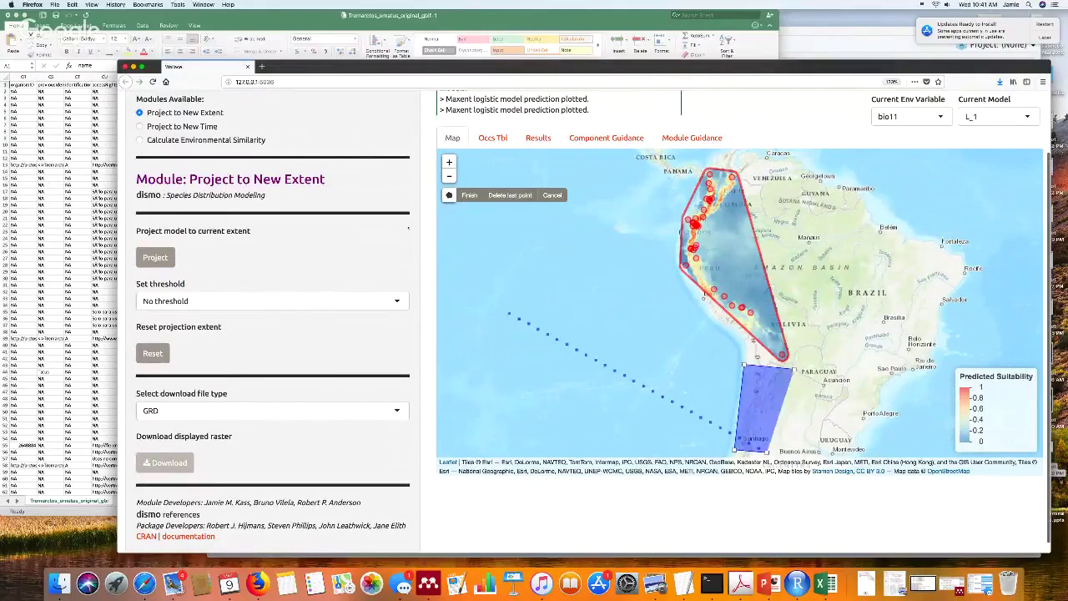
click(470, 195)
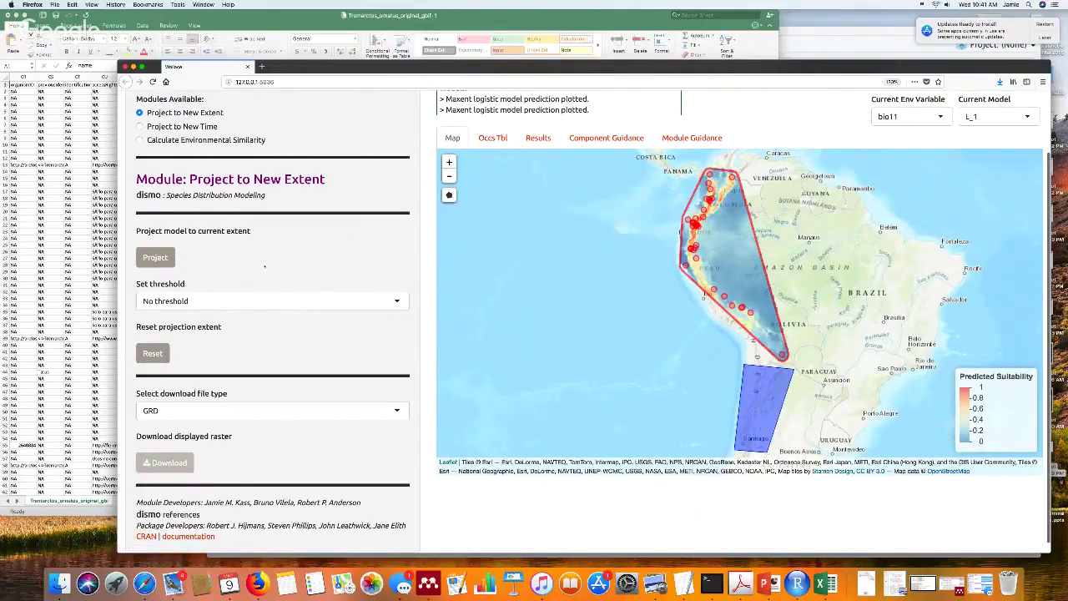
click(155, 257)
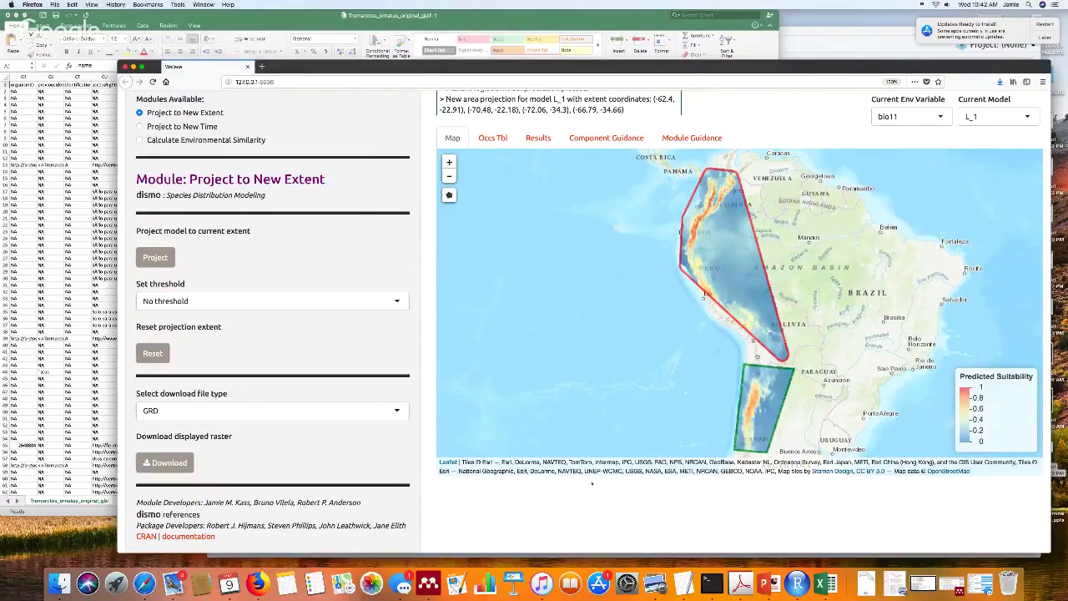
Project L_1 to the new extent with the Minimum Training Presence threshold, and again with the 10 Percentile Training Presence threshold
click(228, 302)
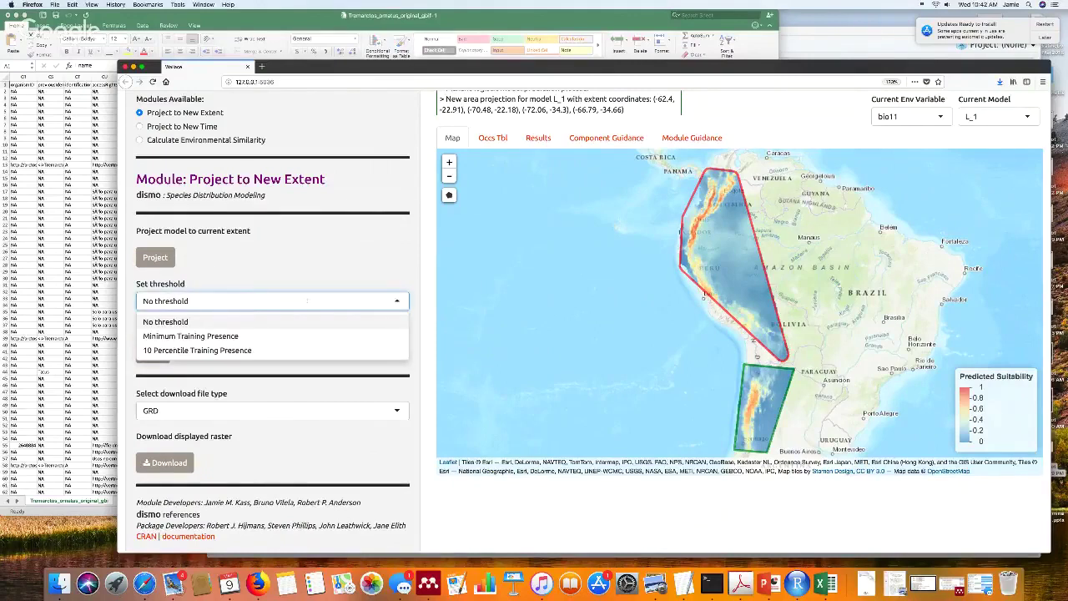
mouse_move(326, 301)
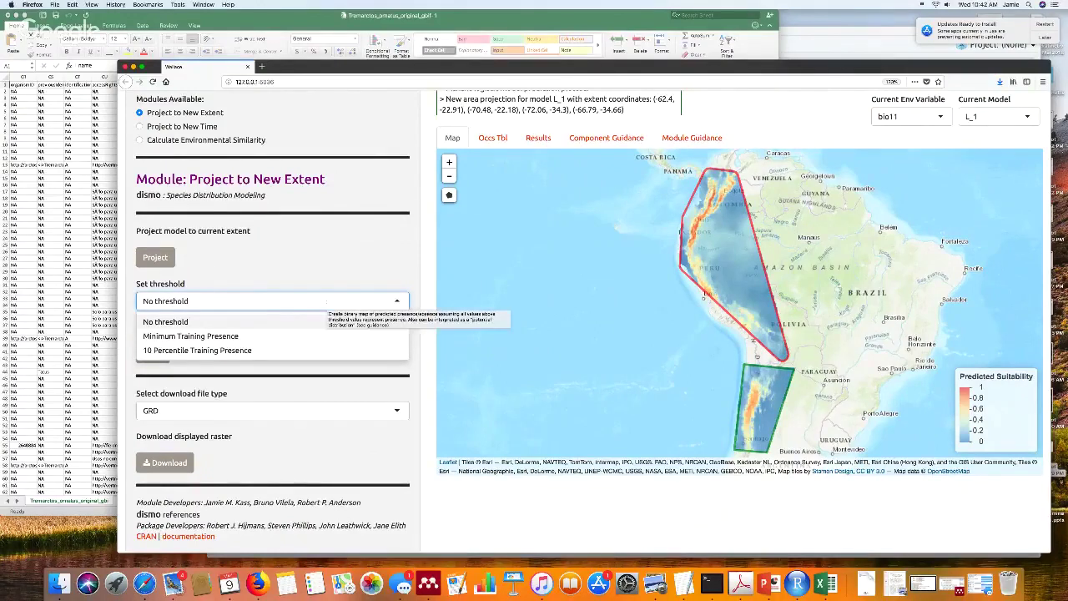
click(259, 338)
click(155, 257)
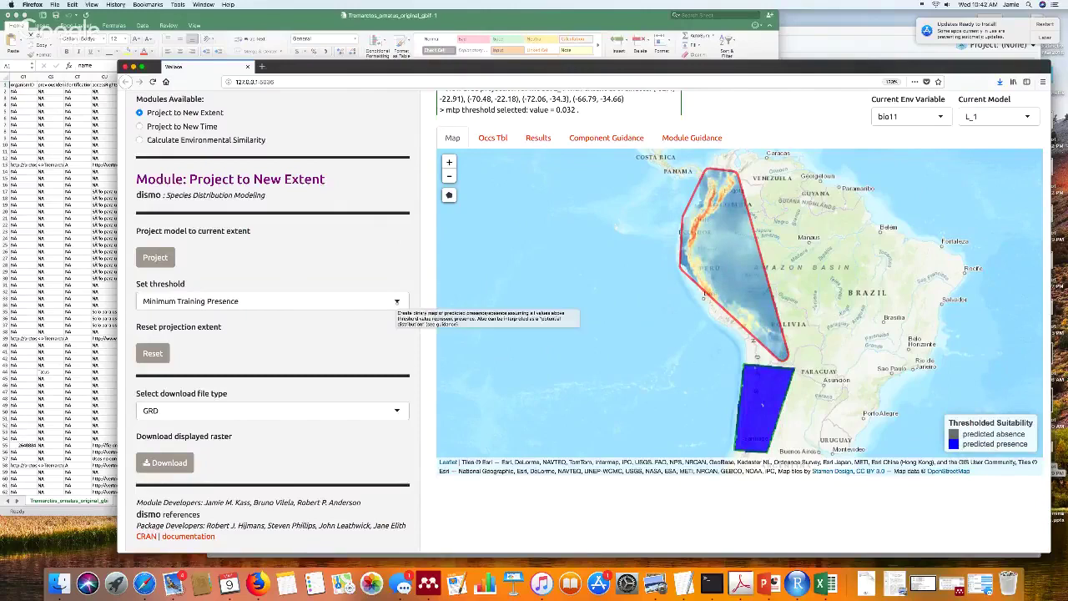
click(397, 301)
click(296, 351)
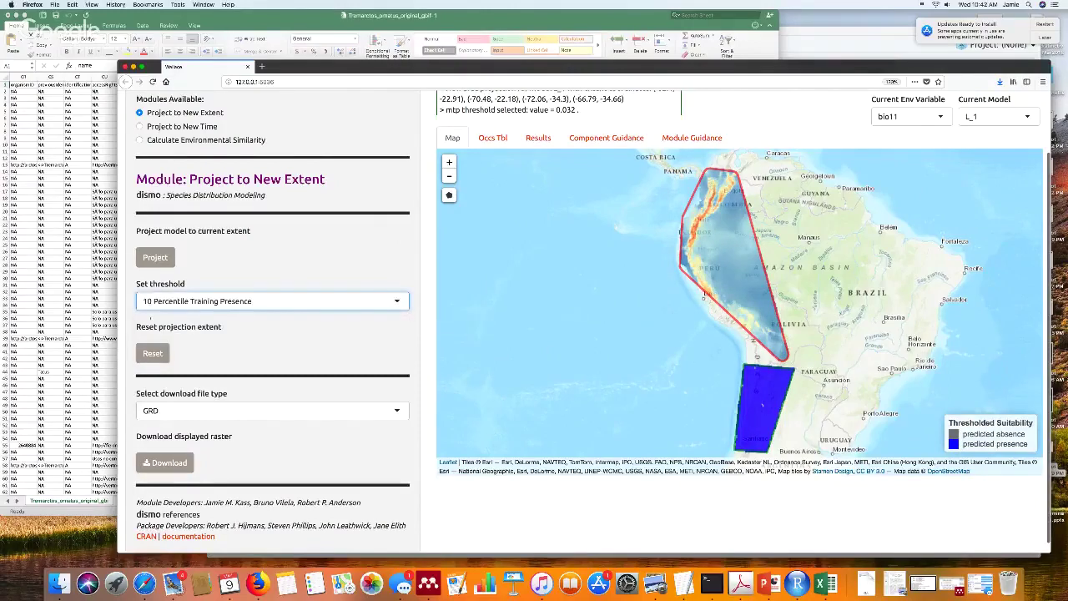
click(155, 257)
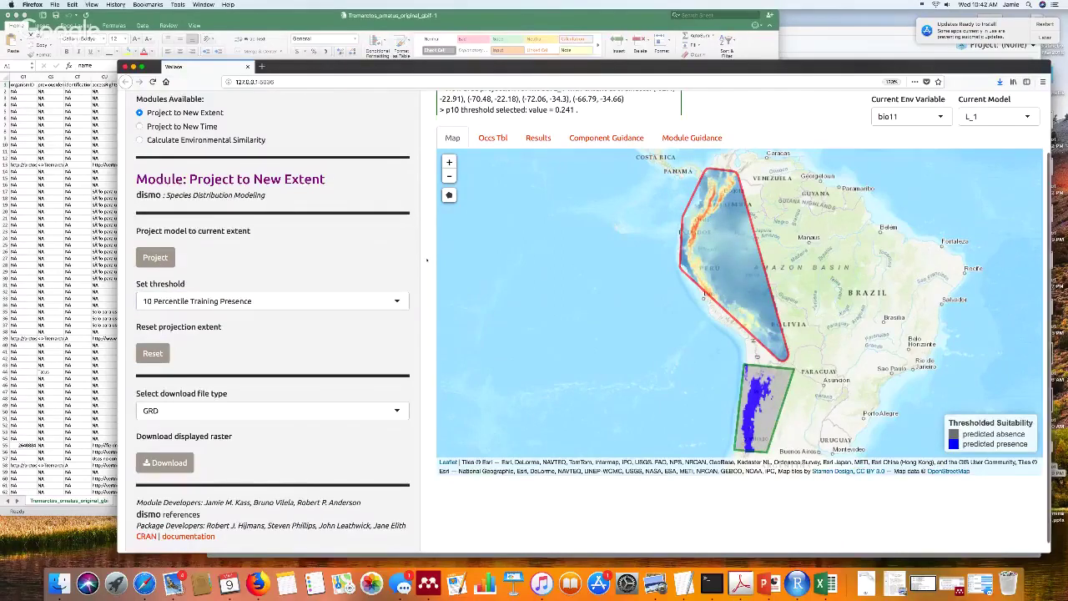
Return to the Map Prediction module and plot the L_1 logistic prediction with the 10 Percentile Training Presence threshold
scroll(426, 261, up, 1)
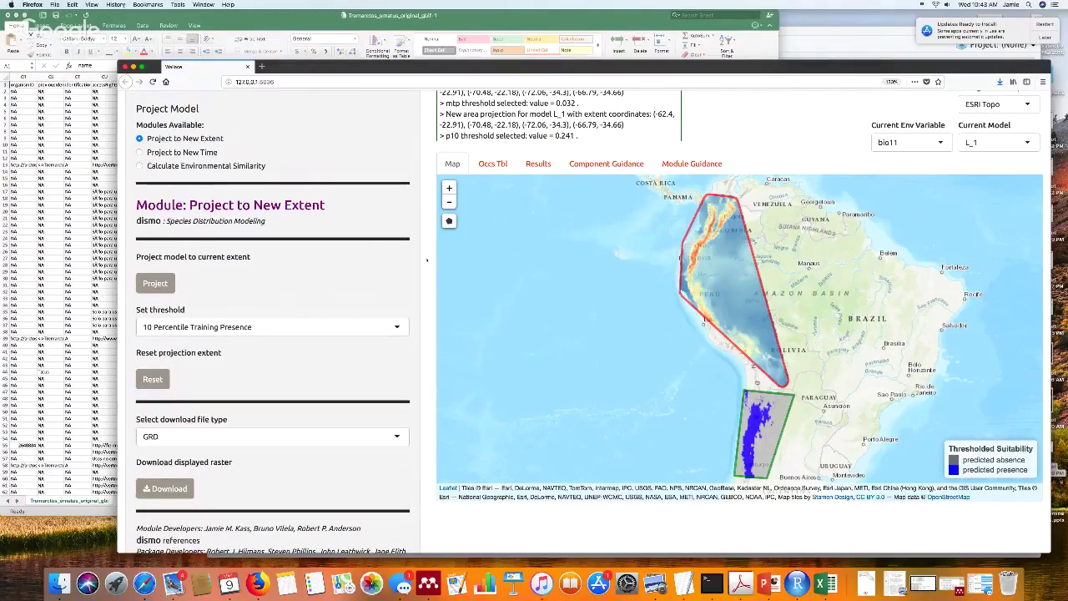
scroll(426, 261, up, 1)
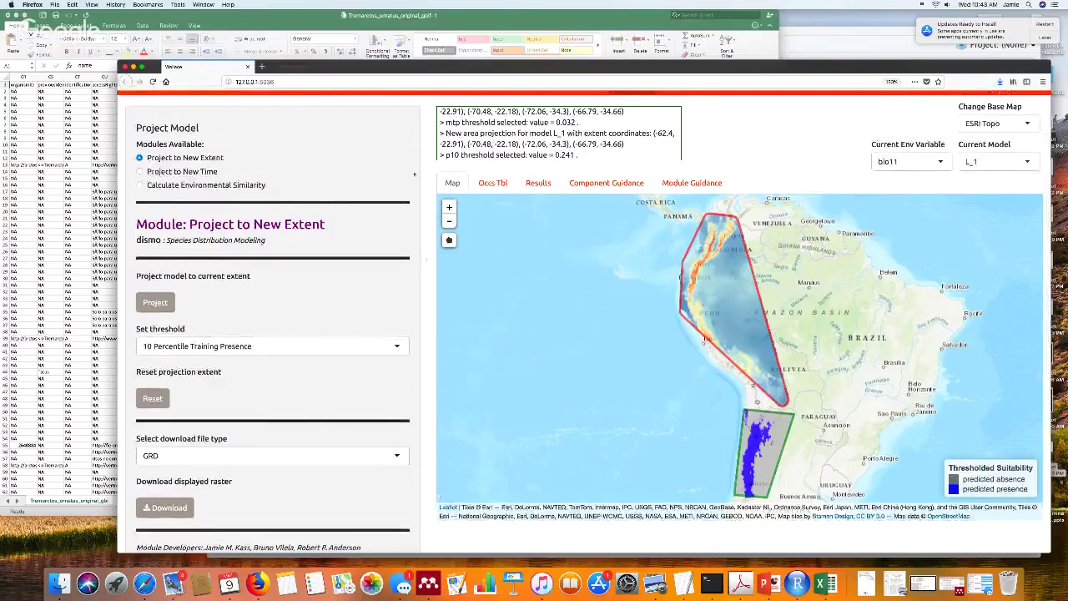
scroll(427, 259, up, 1)
click(585, 104)
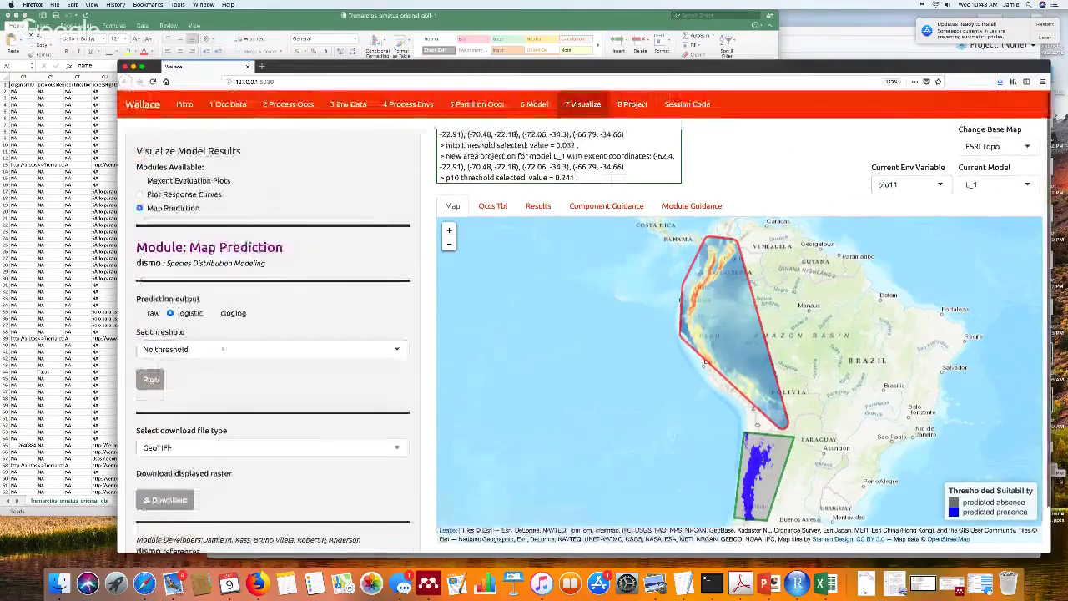
click(291, 353)
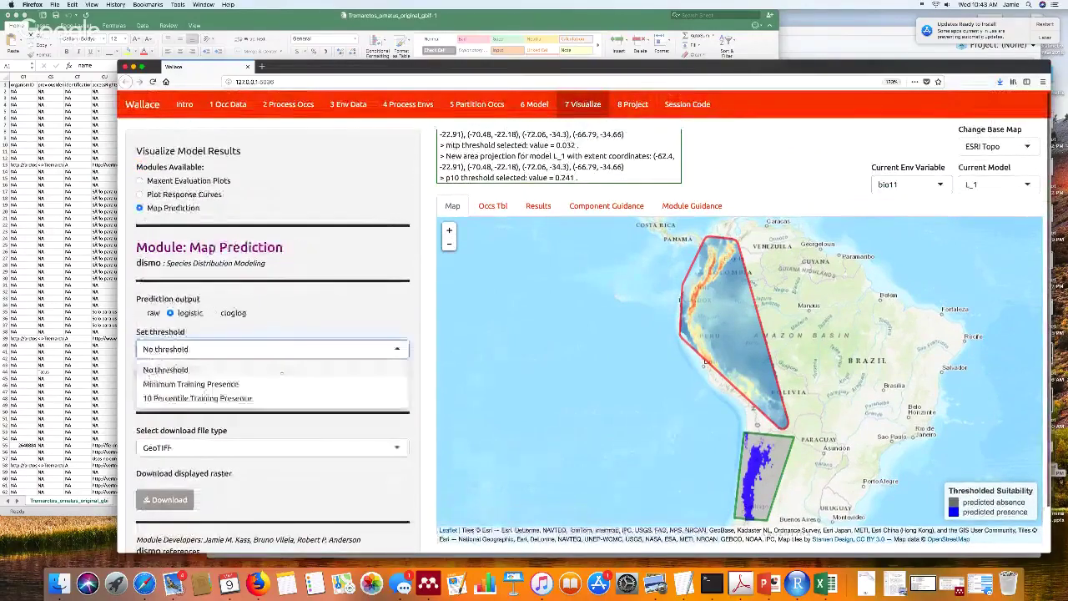
click(165, 398)
click(151, 379)
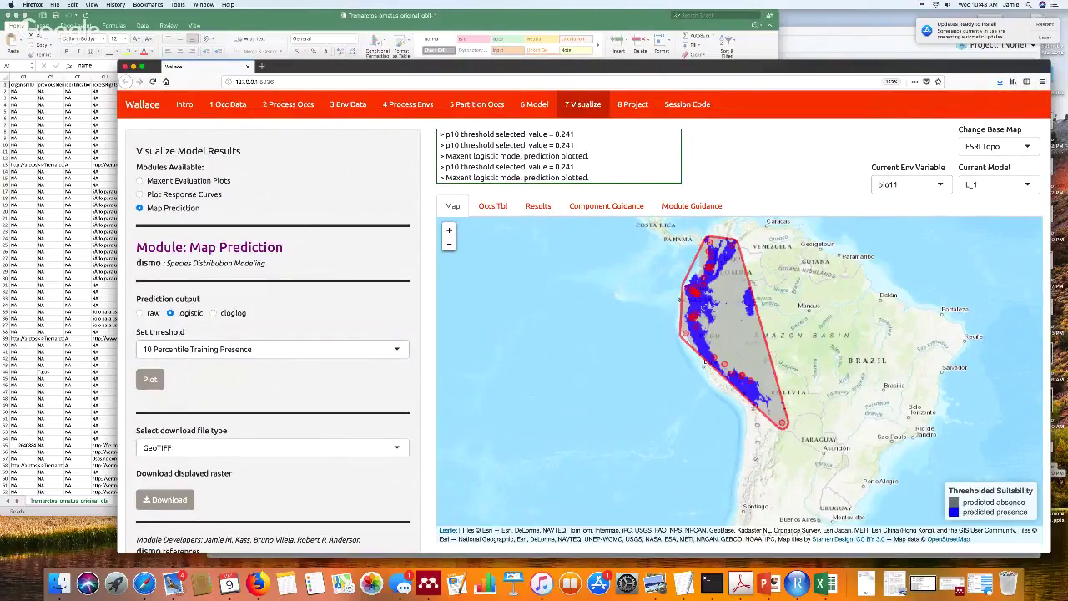
Plot the L_1 logistic prediction with no threshold
click(182, 349)
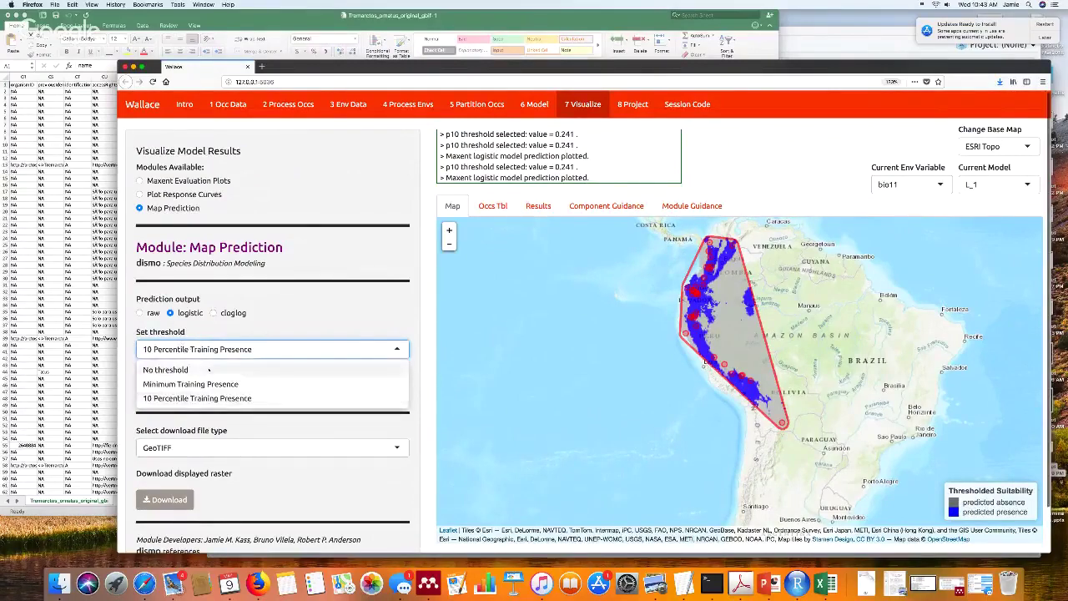
click(208, 369)
click(150, 380)
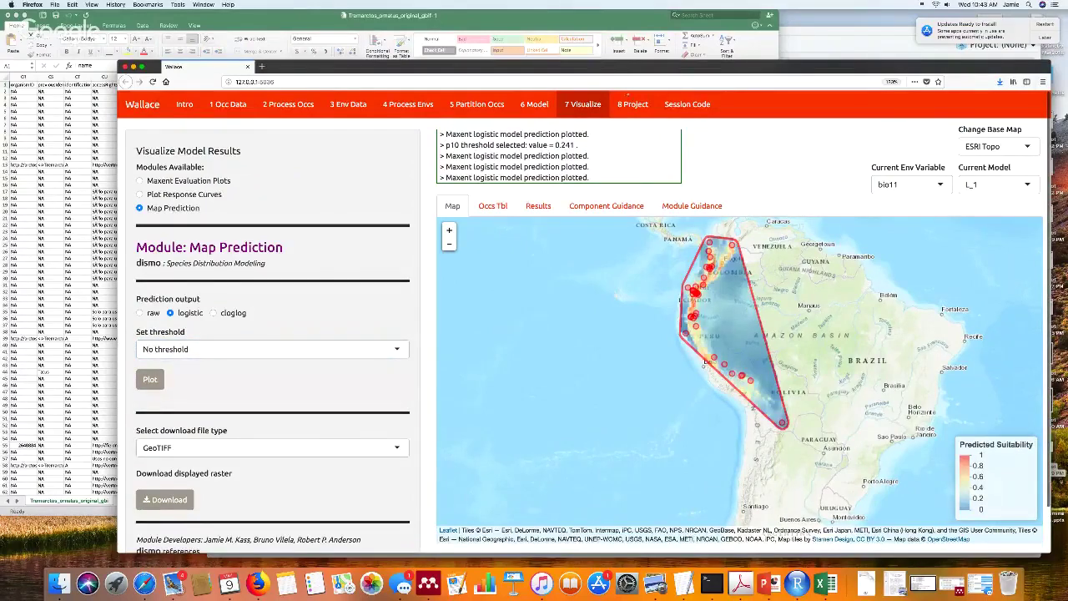
Set up the Project to New Time module for 2070 with the CCSM4 circulation model and RCP 8.5
click(632, 105)
click(181, 193)
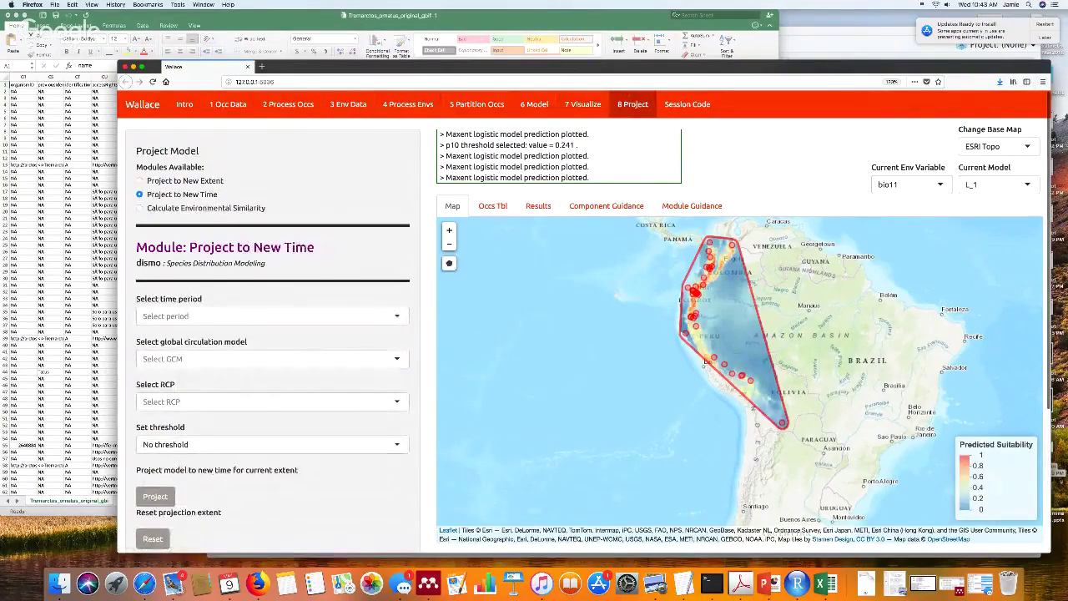
click(363, 316)
click(349, 351)
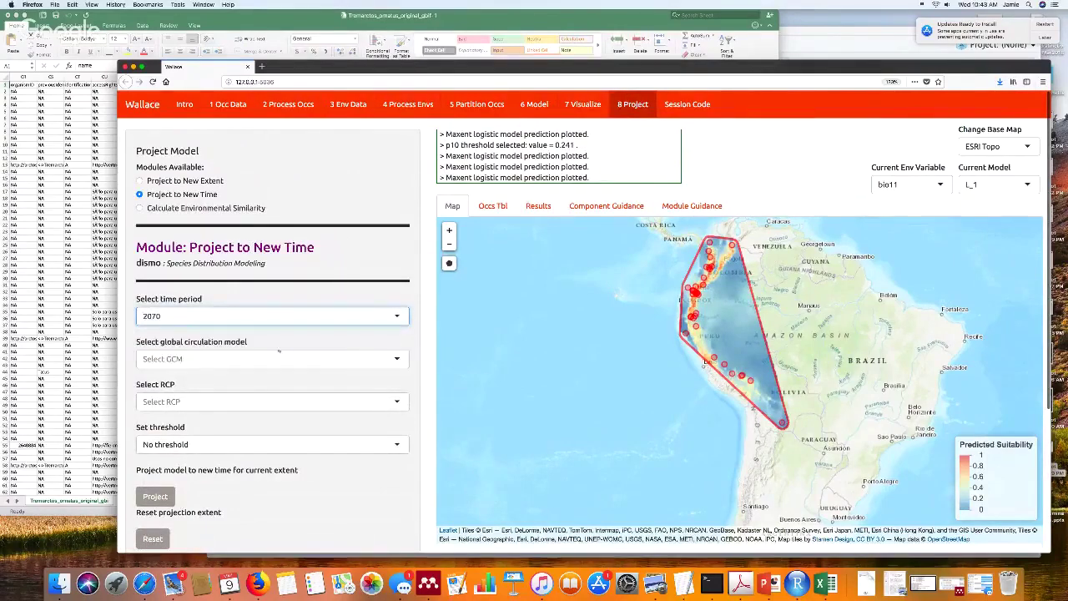
click(397, 359)
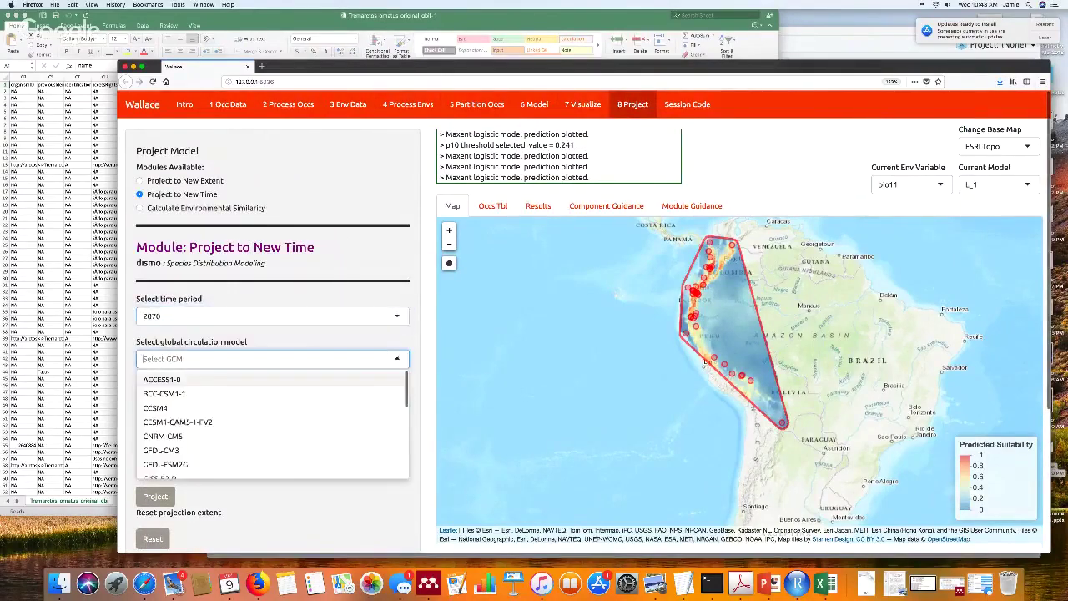
click(322, 407)
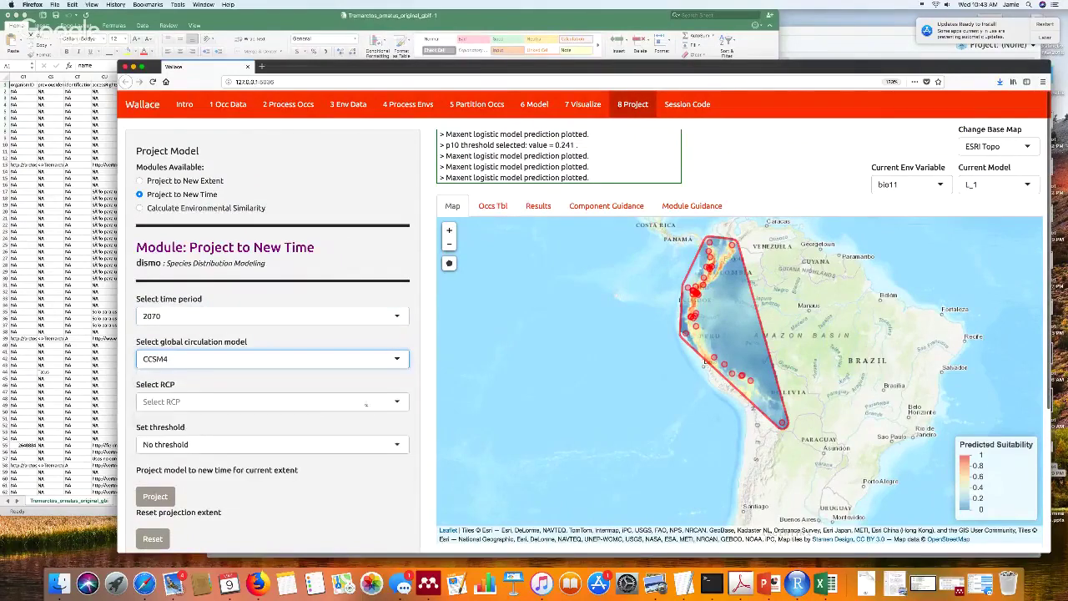
click(321, 403)
click(318, 465)
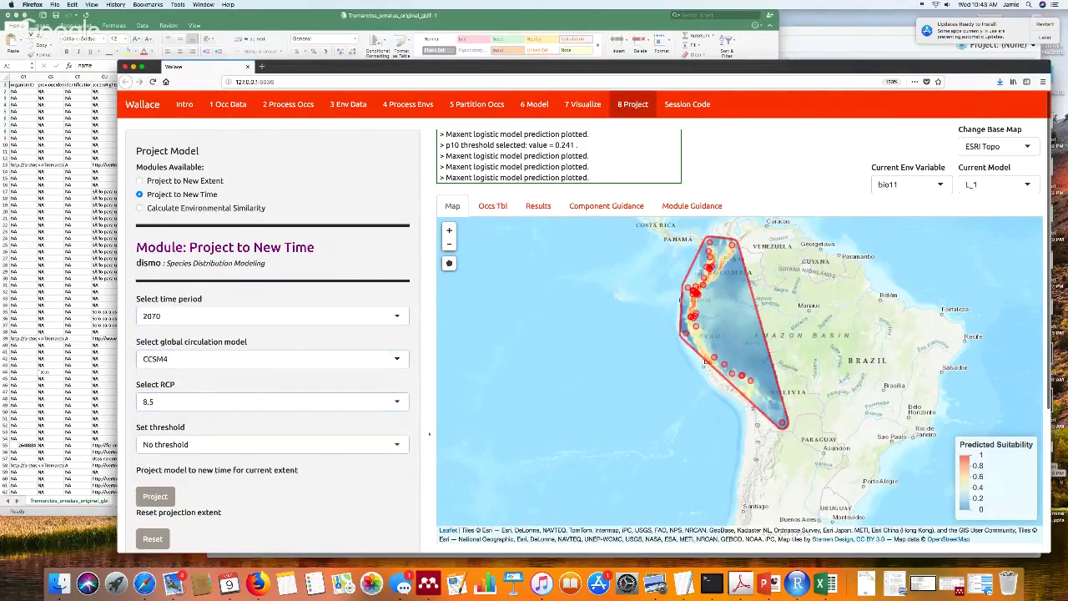
Project model L_1 to the selected future period for the current extent, without a threshold
scroll(425, 424, down, 1)
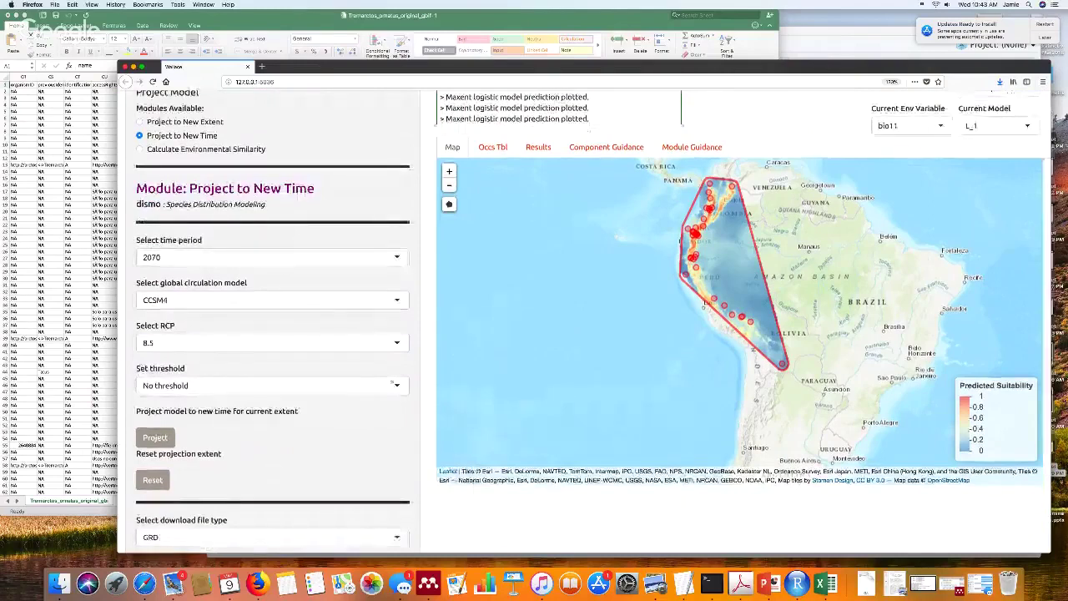
click(392, 387)
click(143, 370)
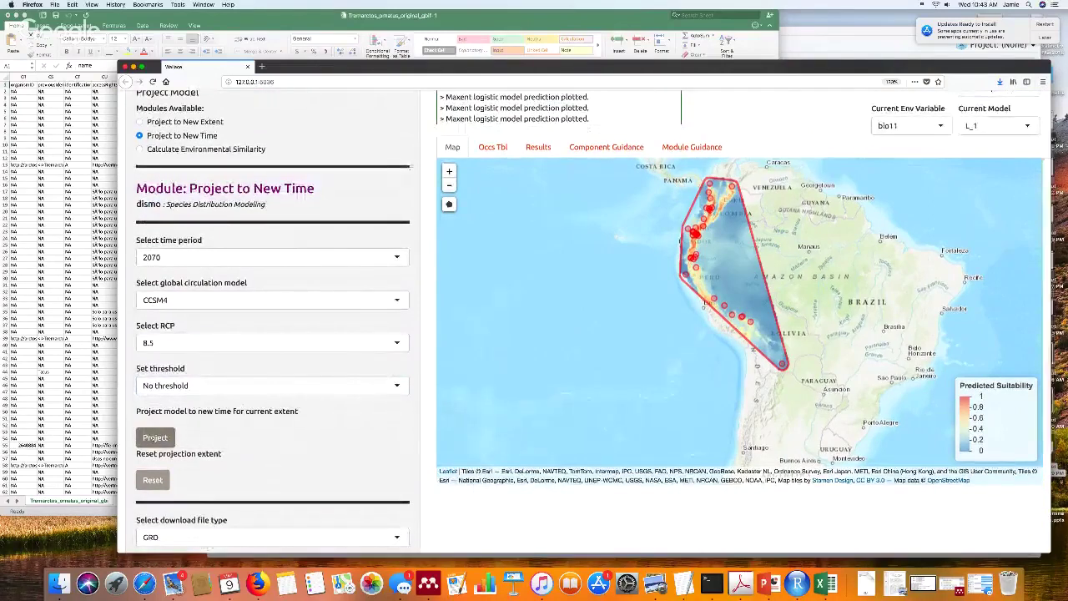
click(155, 438)
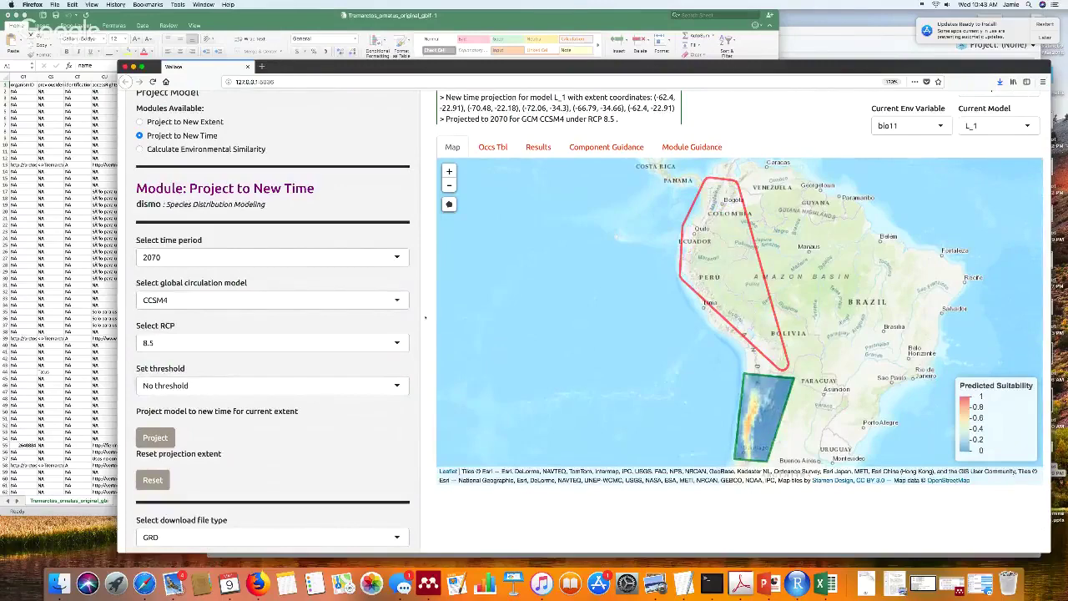
scroll(426, 317, up, 2)
scroll(425, 318, down, 2)
scroll(425, 317, up, 4)
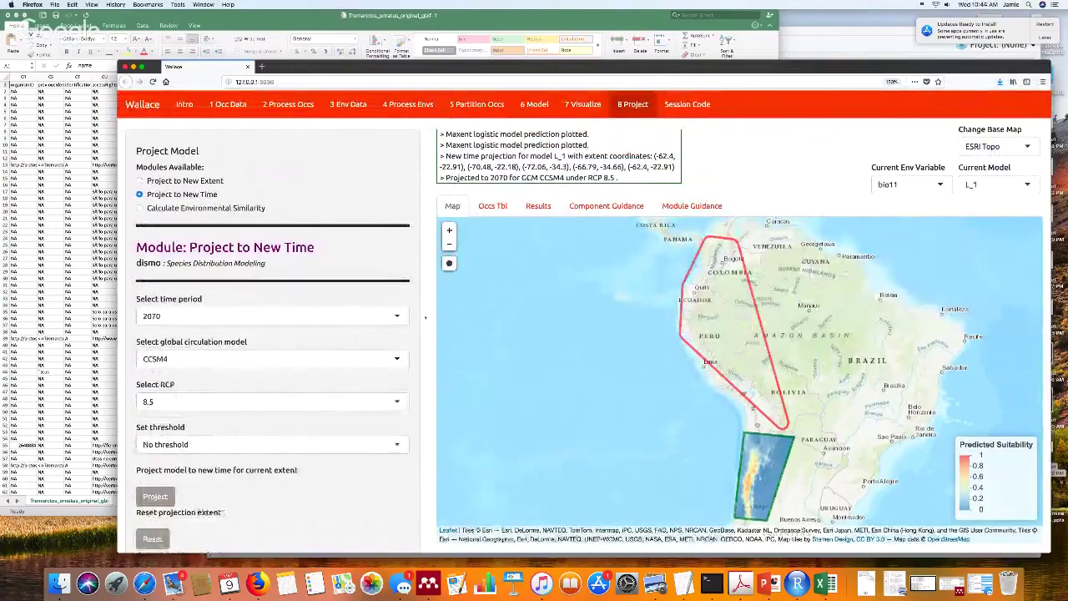
Calculate the environmental similarity (MESS) map for the projection extent and inspect it at a closer scale
click(141, 208)
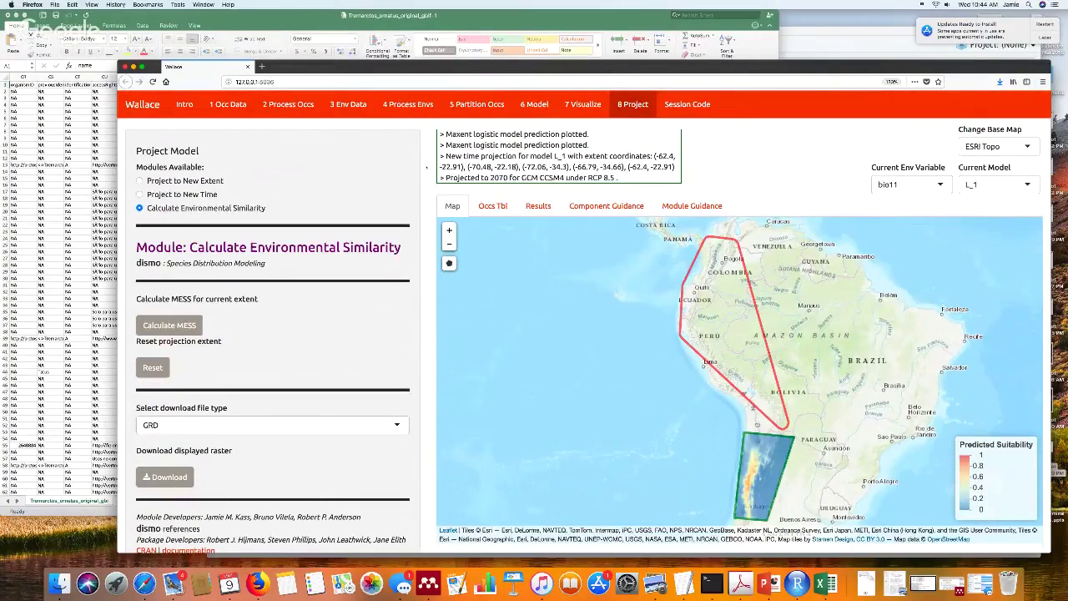
click(169, 326)
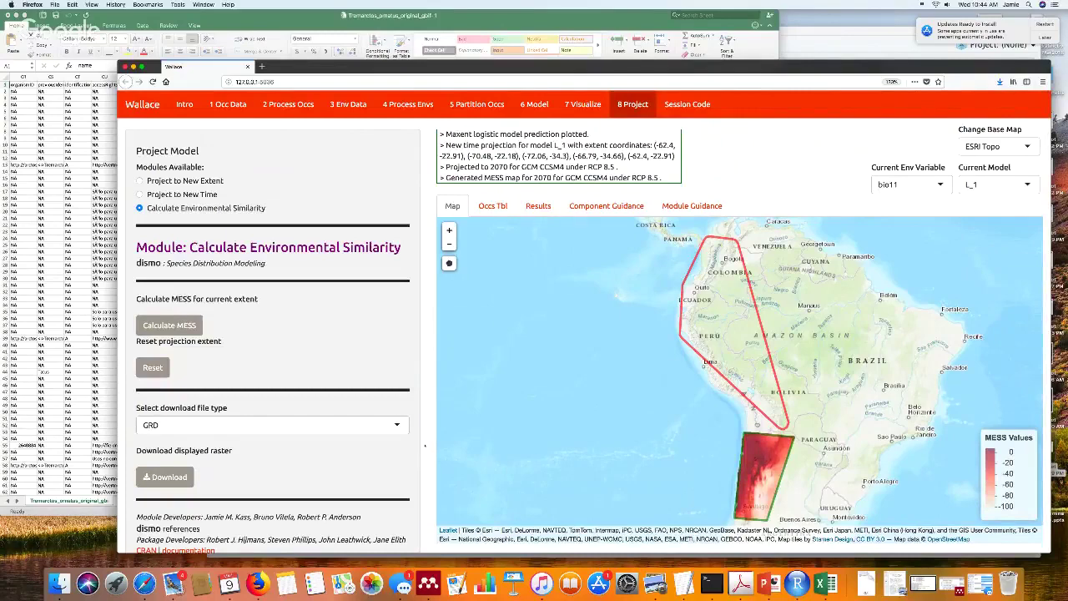
scroll(426, 451, down, 1)
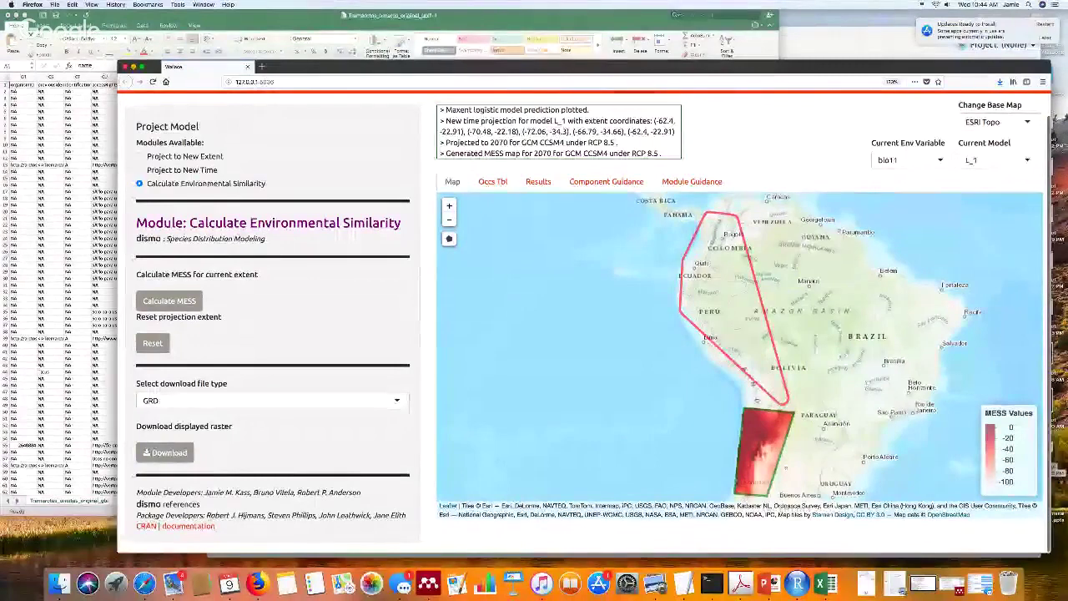
scroll(755, 467, up, 2)
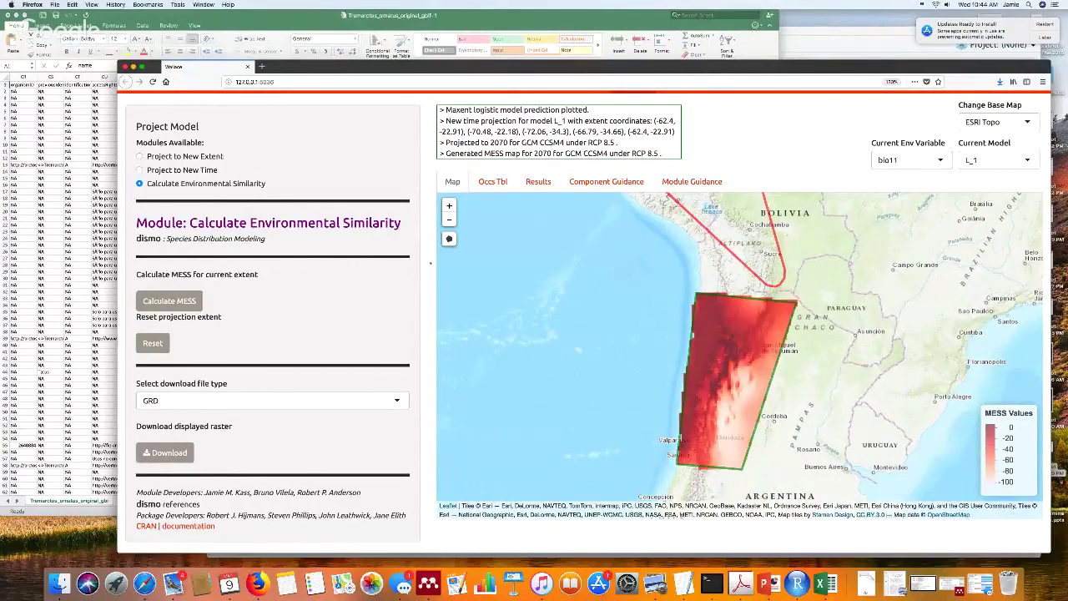
scroll(584, 317, up, 1)
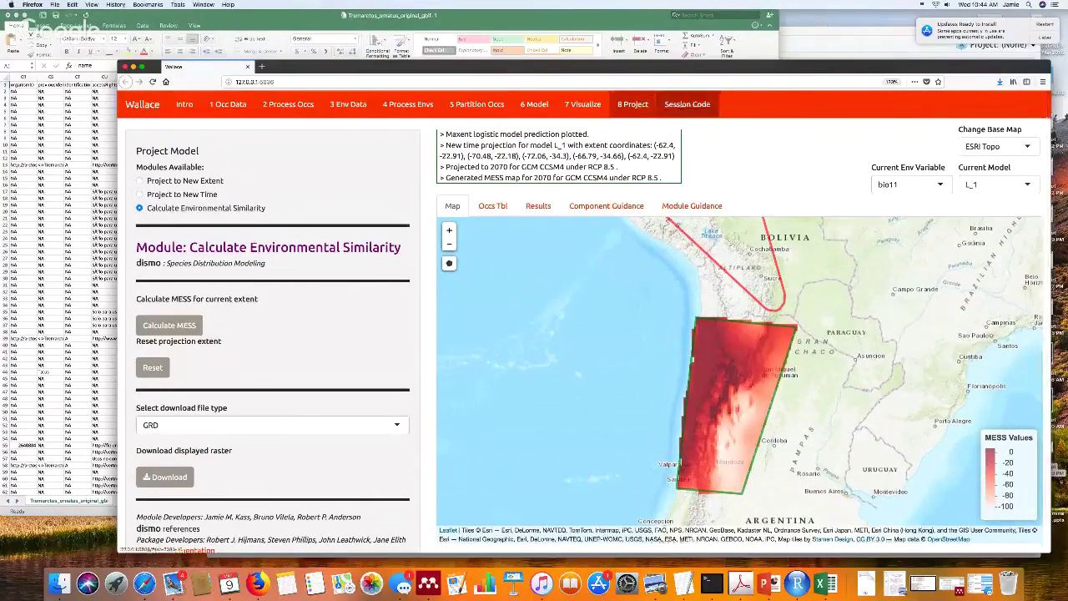
Download the session code as an Rmd file and open it in RStudio
click(687, 103)
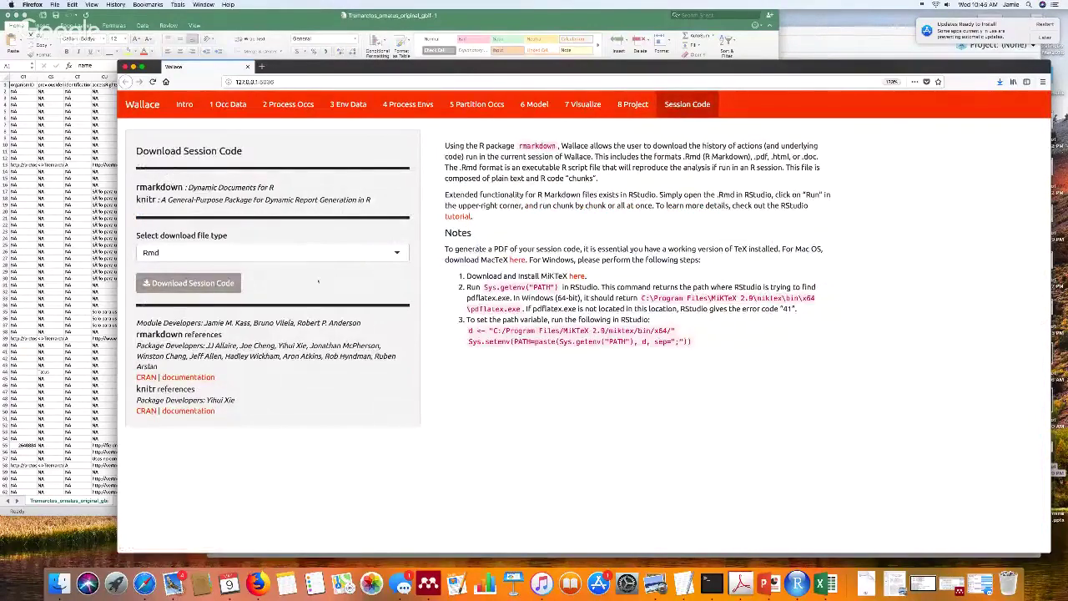
click(191, 283)
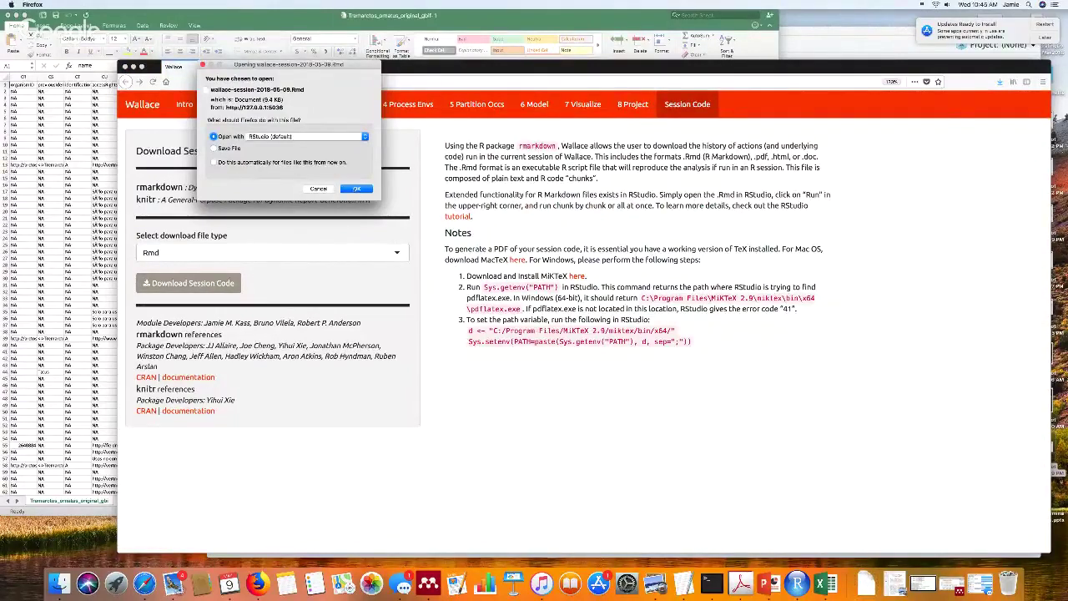
key(Return)
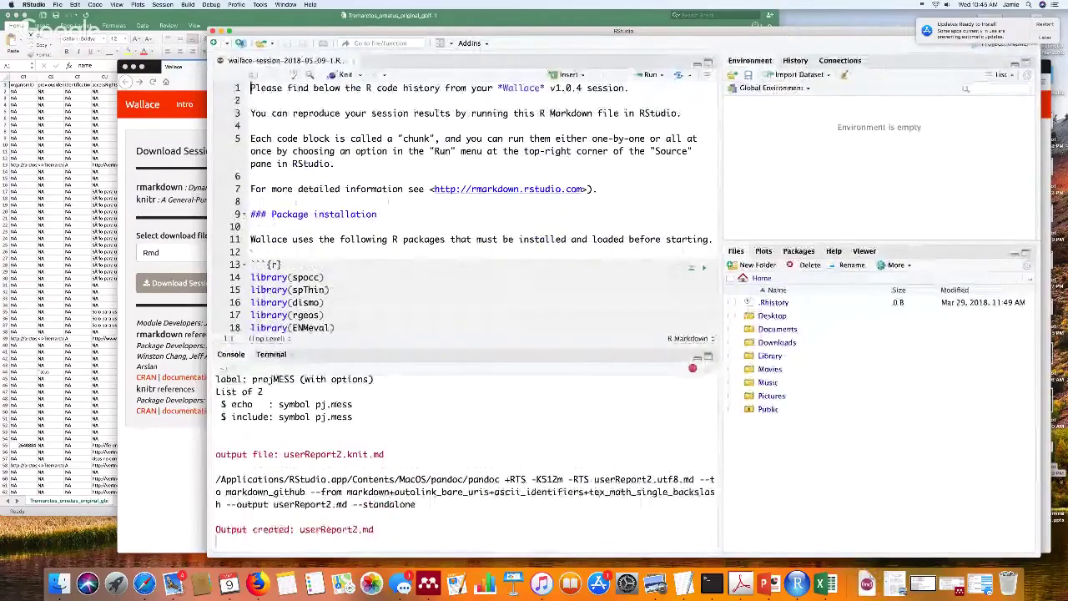
Examine the chunk run options and the package installation, occurrence download and occurrence processing code in the R Markdown file
scroll(476, 209, down, 3)
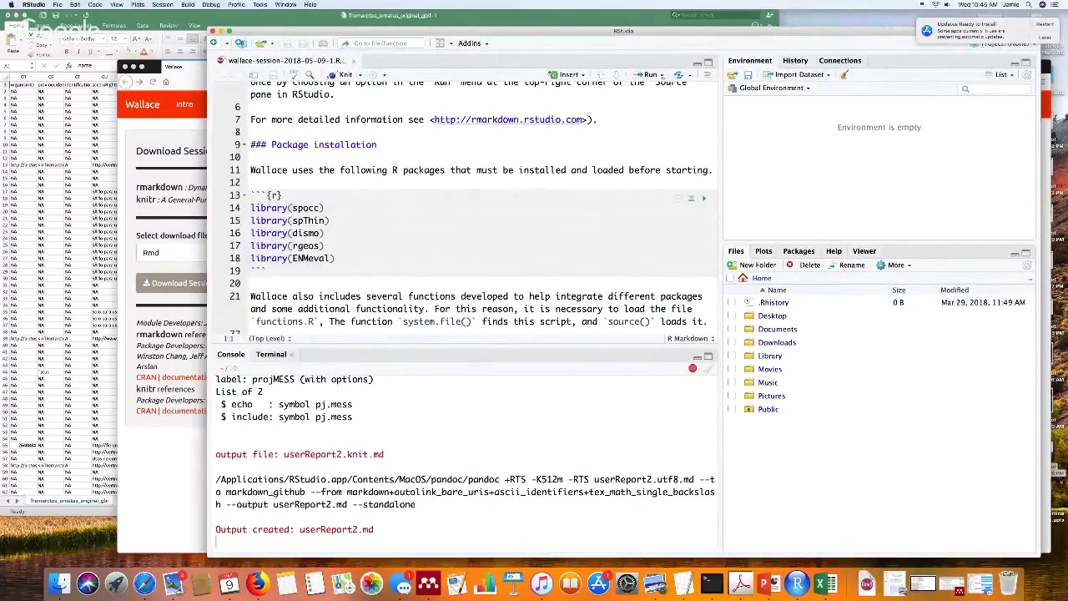
click(661, 75)
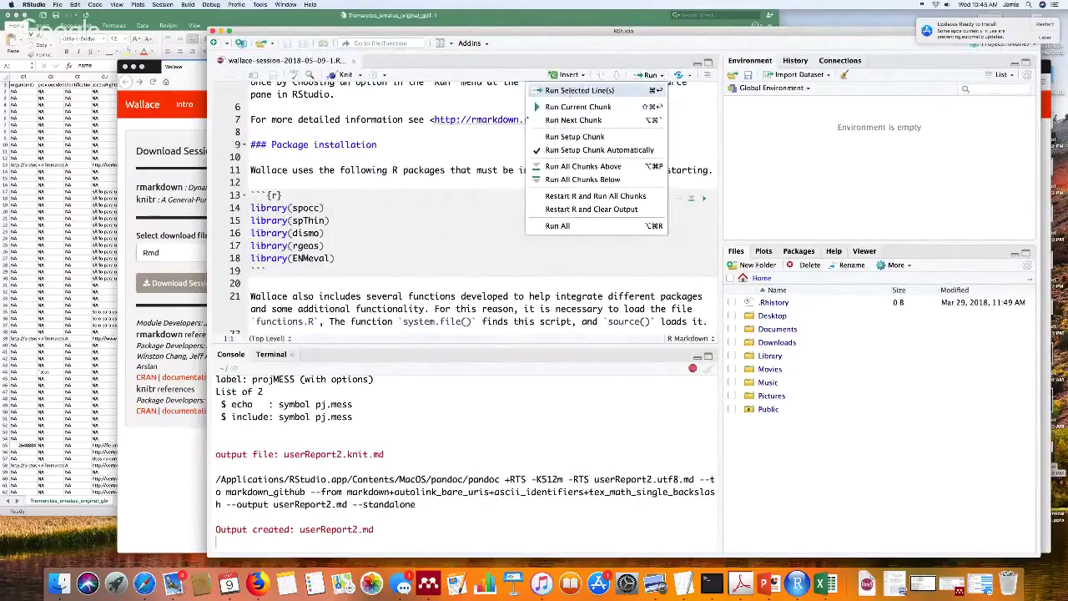
click(397, 153)
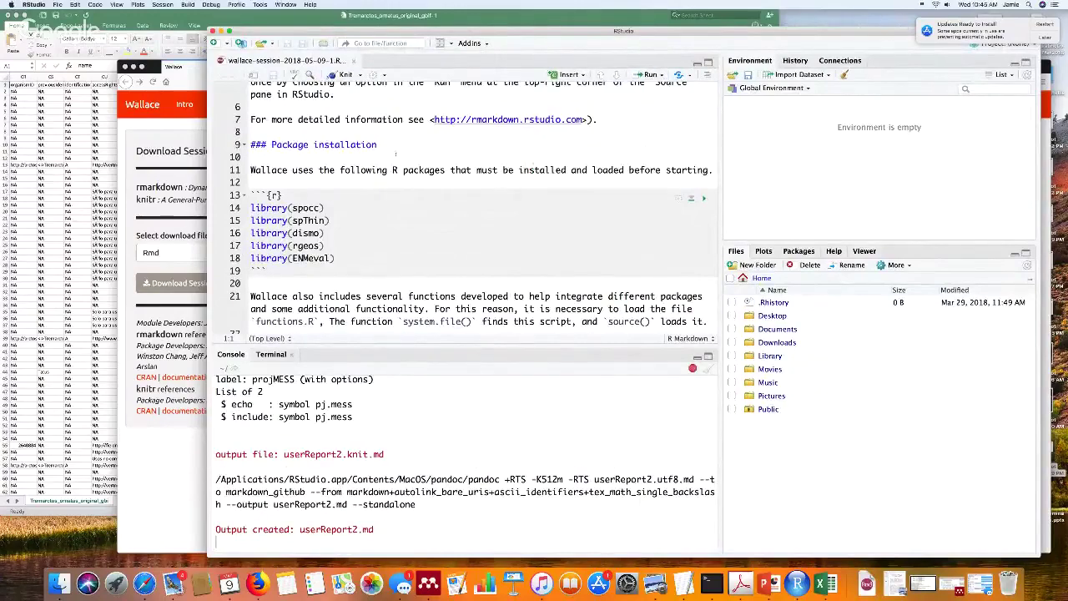
click(395, 156)
scroll(469, 176, down, 5)
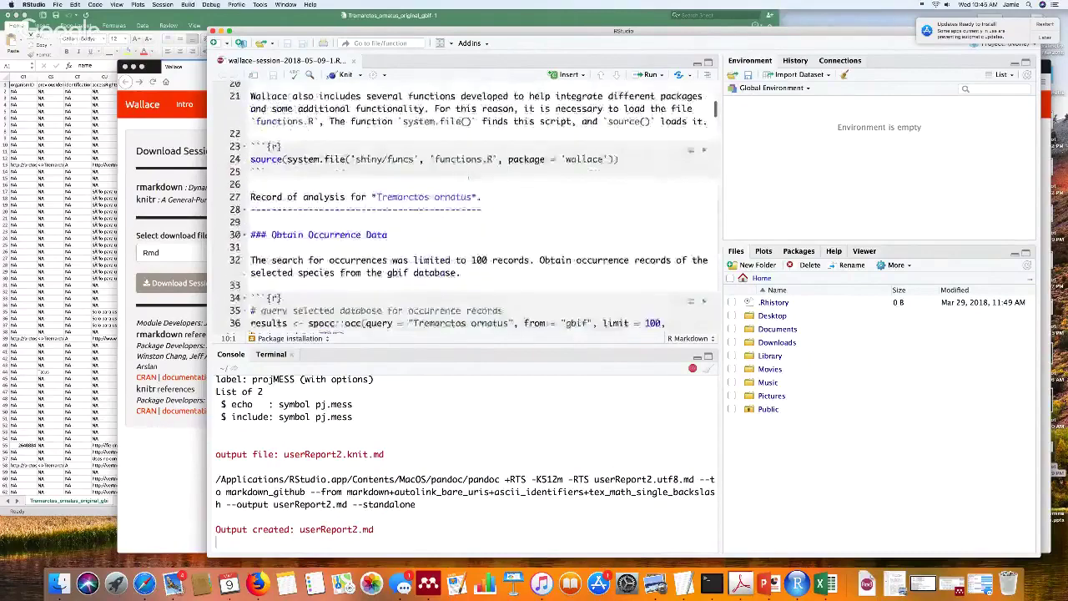
scroll(469, 177, down, 9)
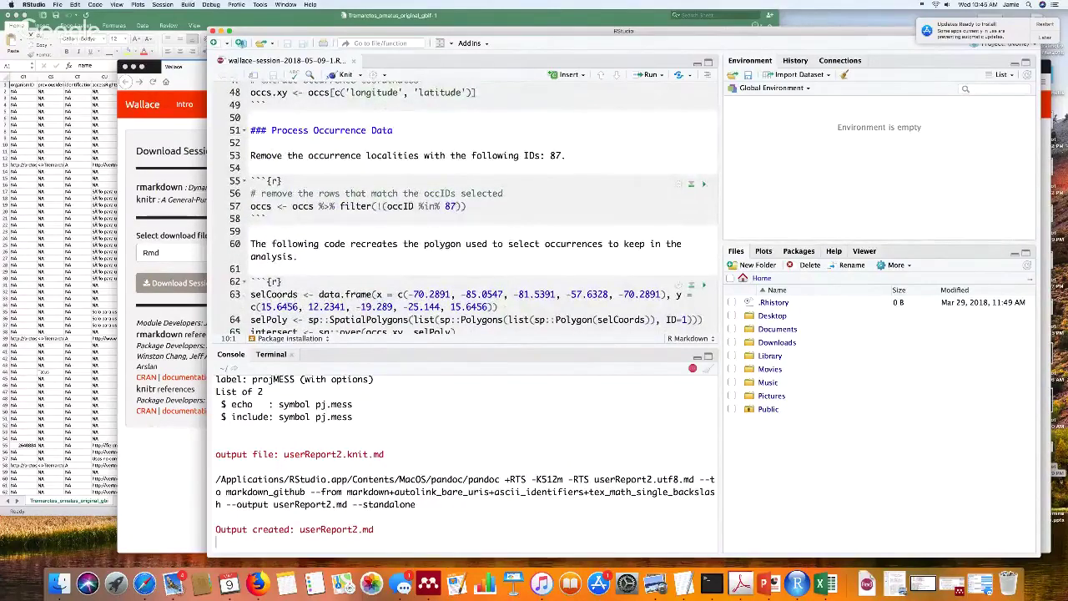
Change the filtered occurrence ID to 88 in the Process Occurrence Data chunk and comment out that filter line
click(463, 206)
key(BackSpace)
text(8)
click(489, 193)
key(Down)
key(shift+Home)
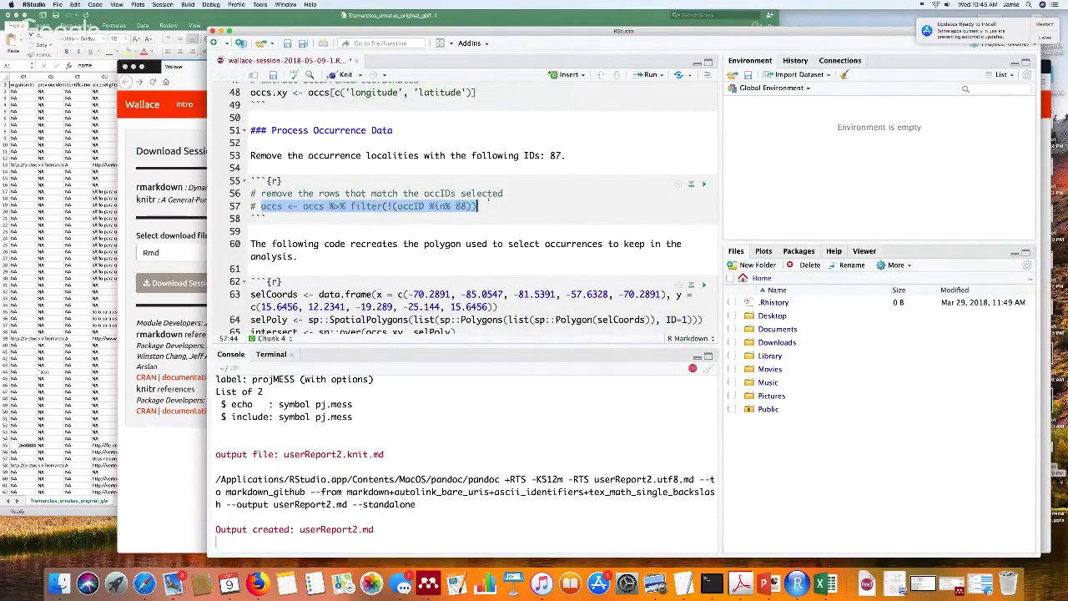
key(super+shift+c)
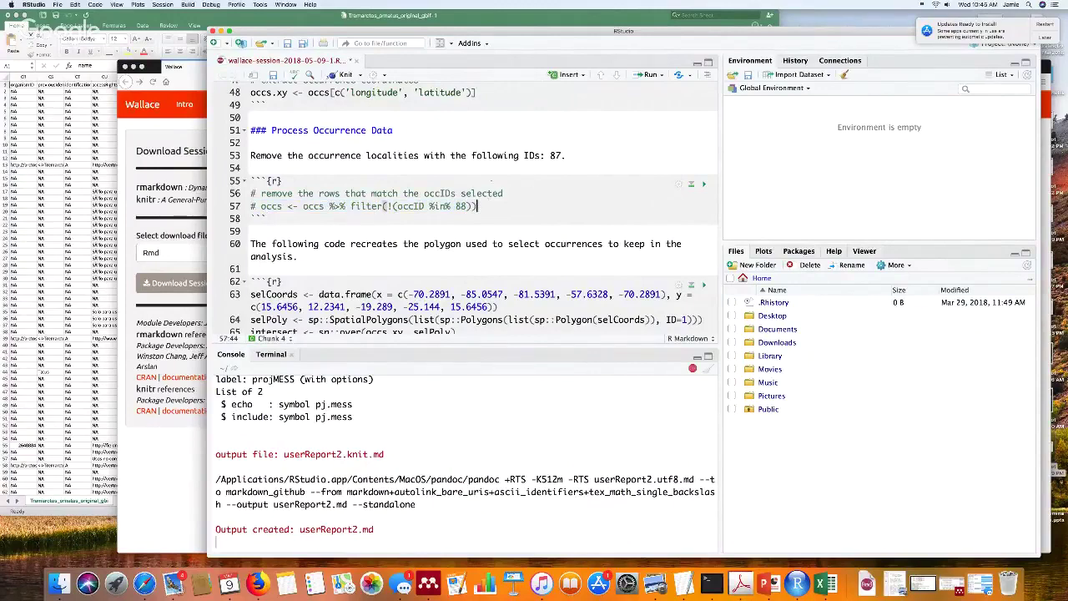
scroll(462, 166, up, 3)
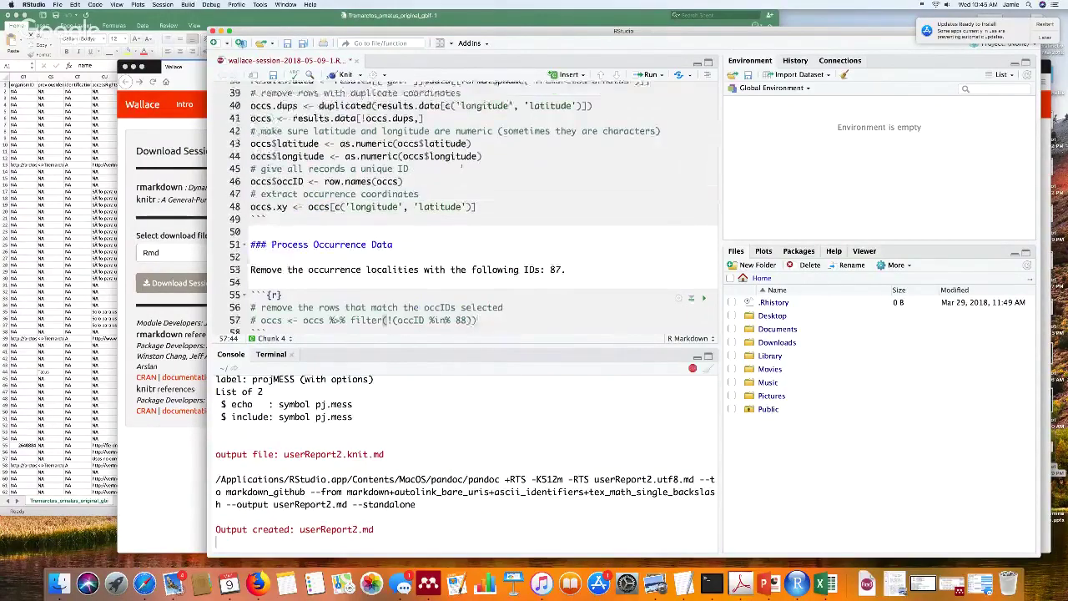
scroll(461, 166, up, 10)
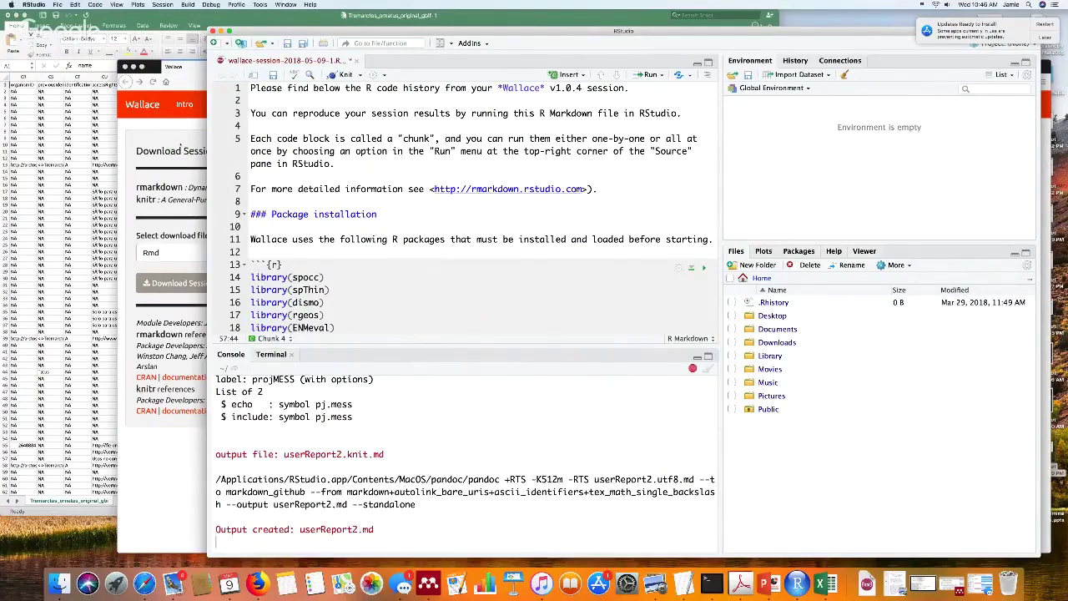
Switch back to Wallace in Firefox and review the Response Curves module, the Select Study Region module and the session code page
key(super+Tab)
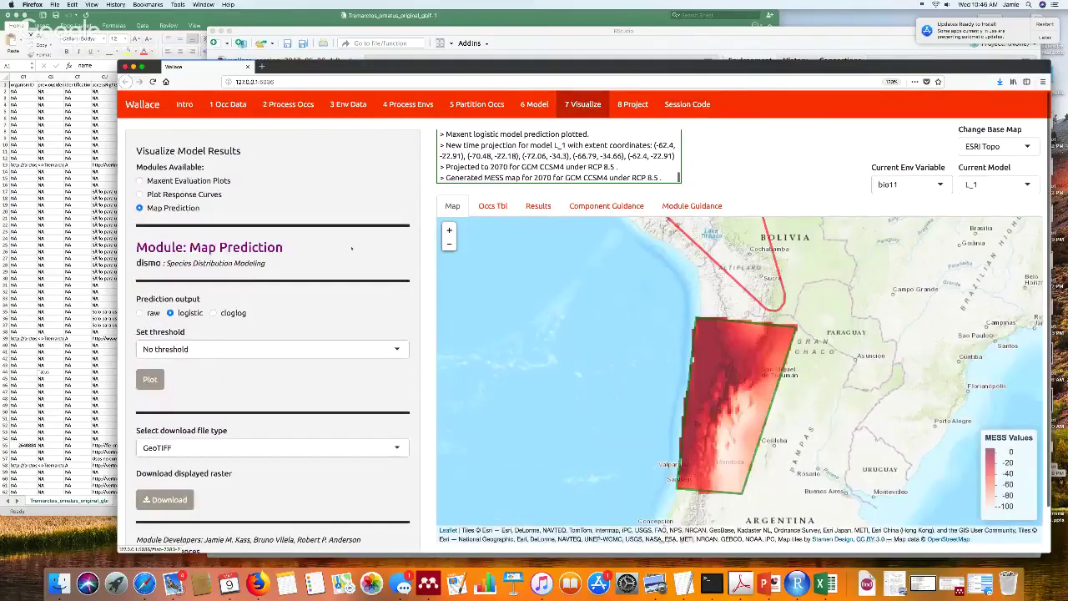
click(139, 194)
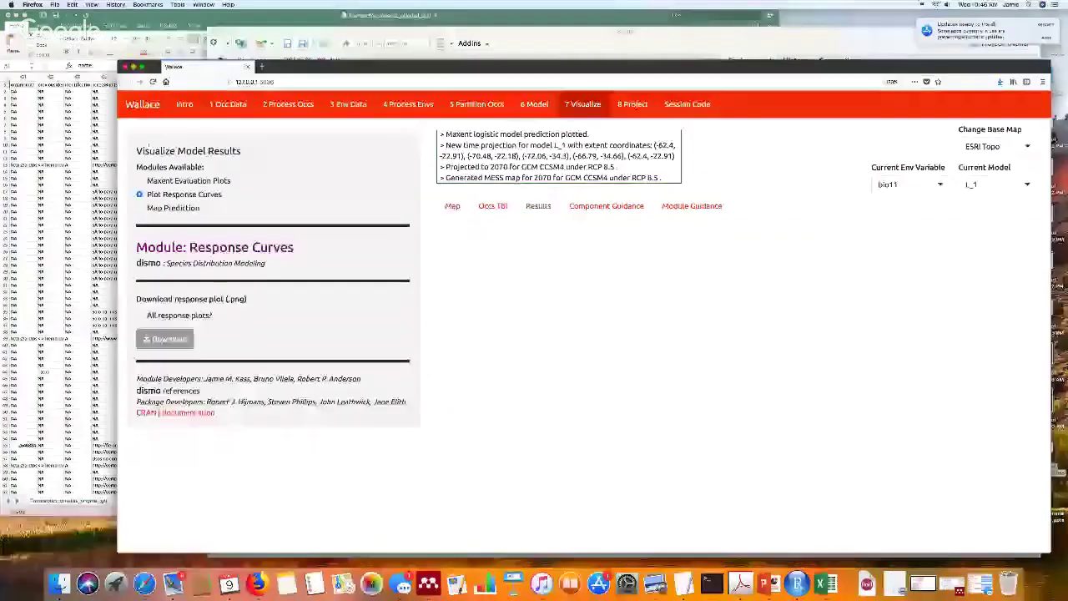
click(408, 104)
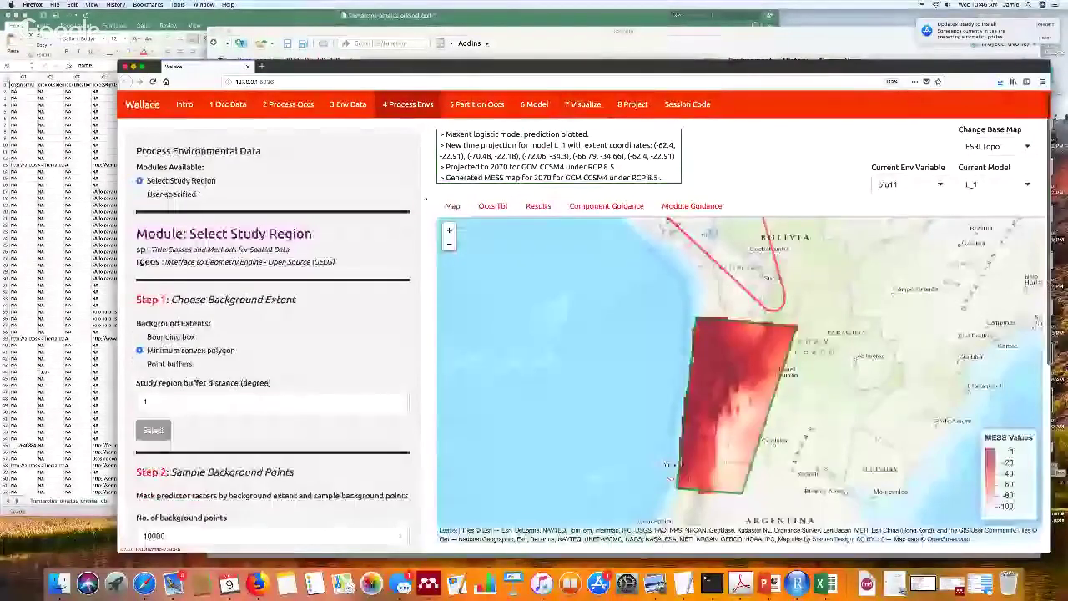
click(687, 103)
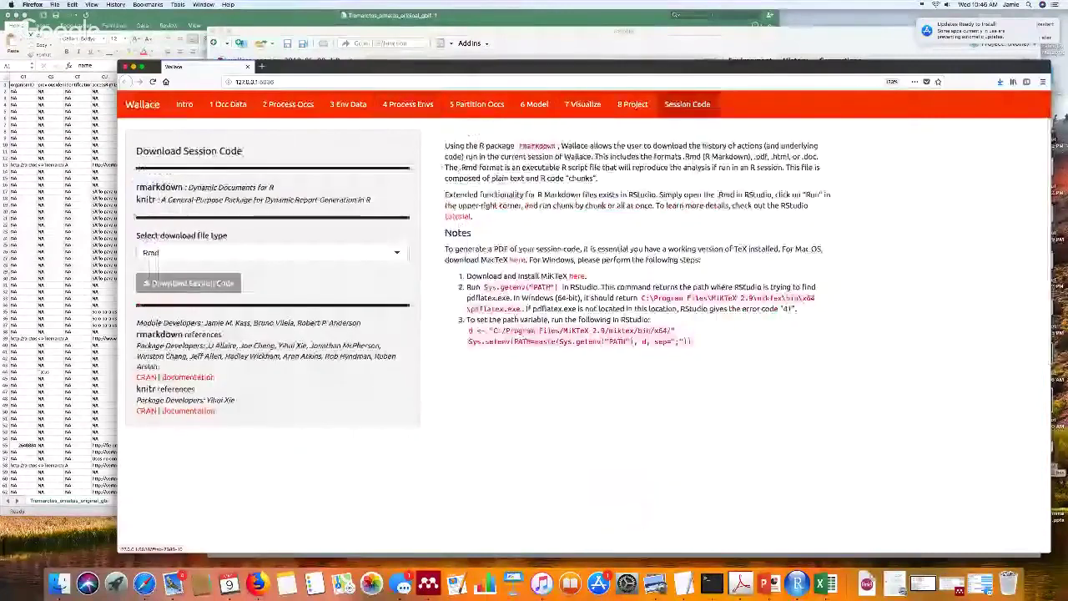
key(super+Tab)
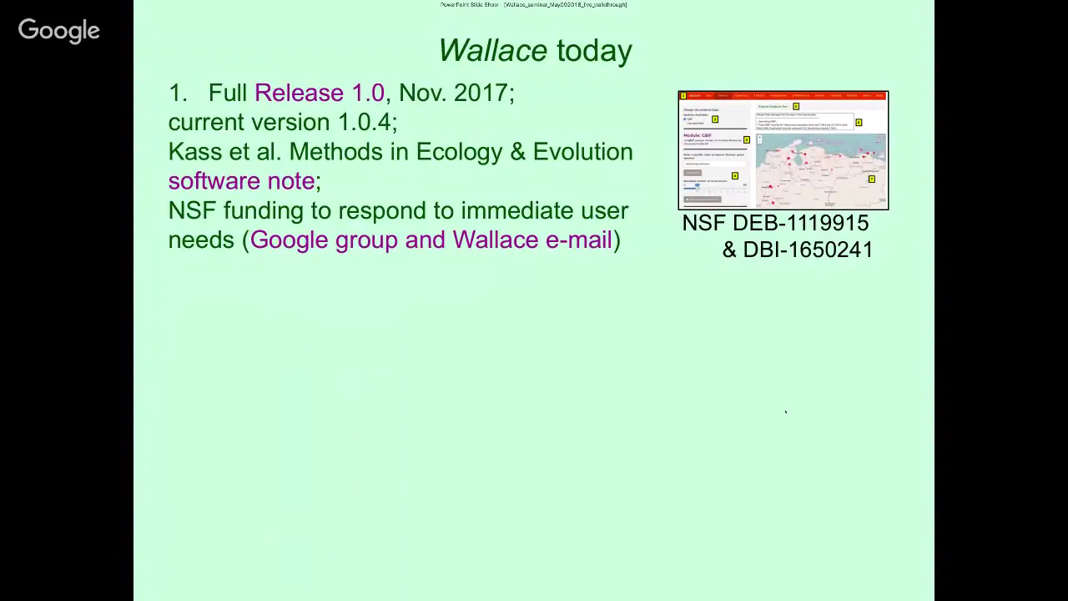
key(Right)
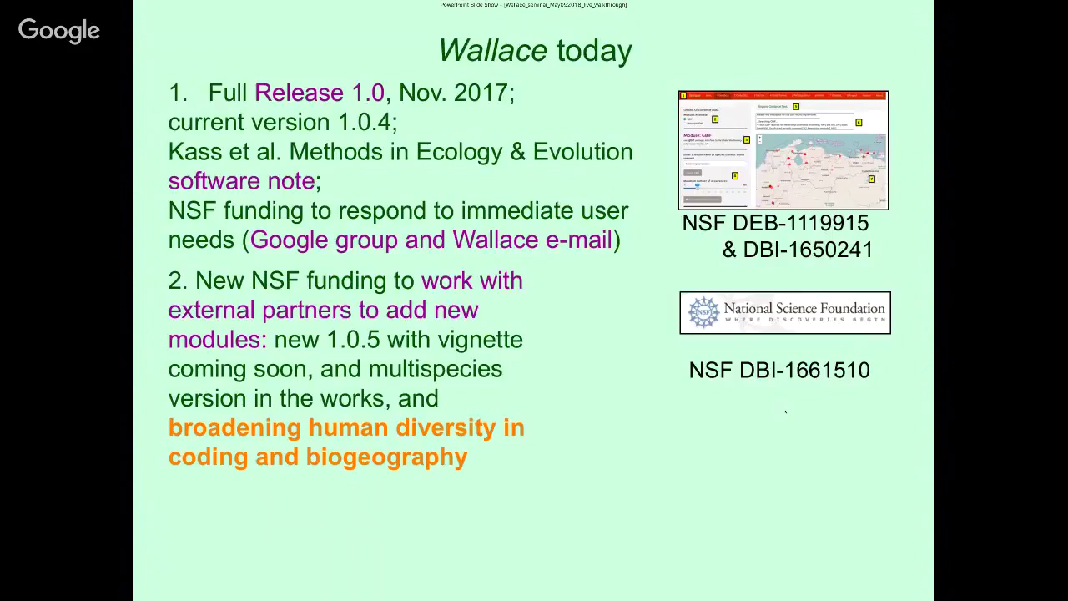
key(Right)
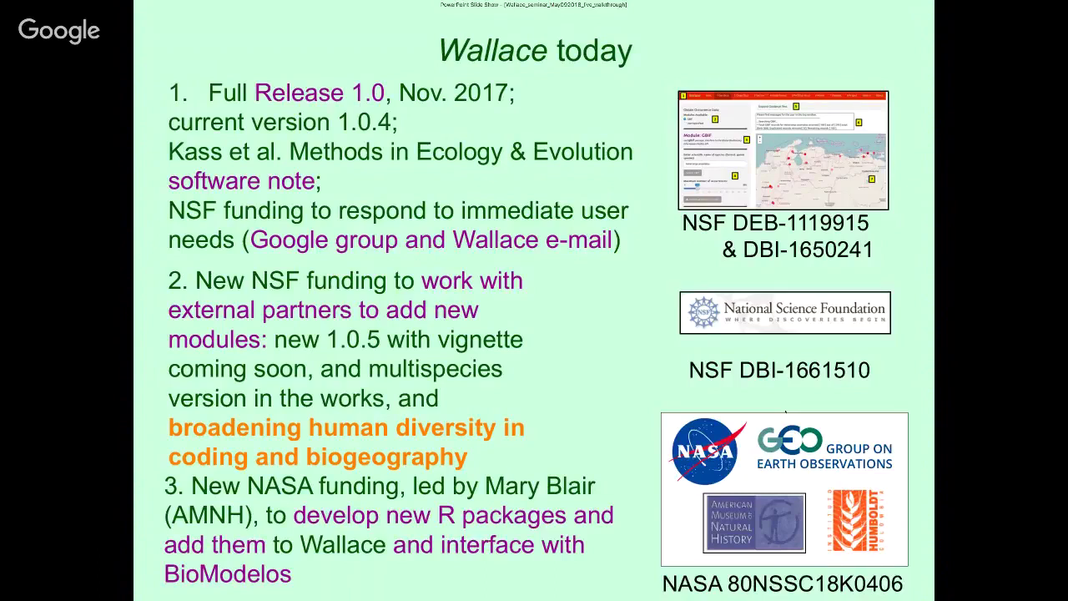
key(Right)
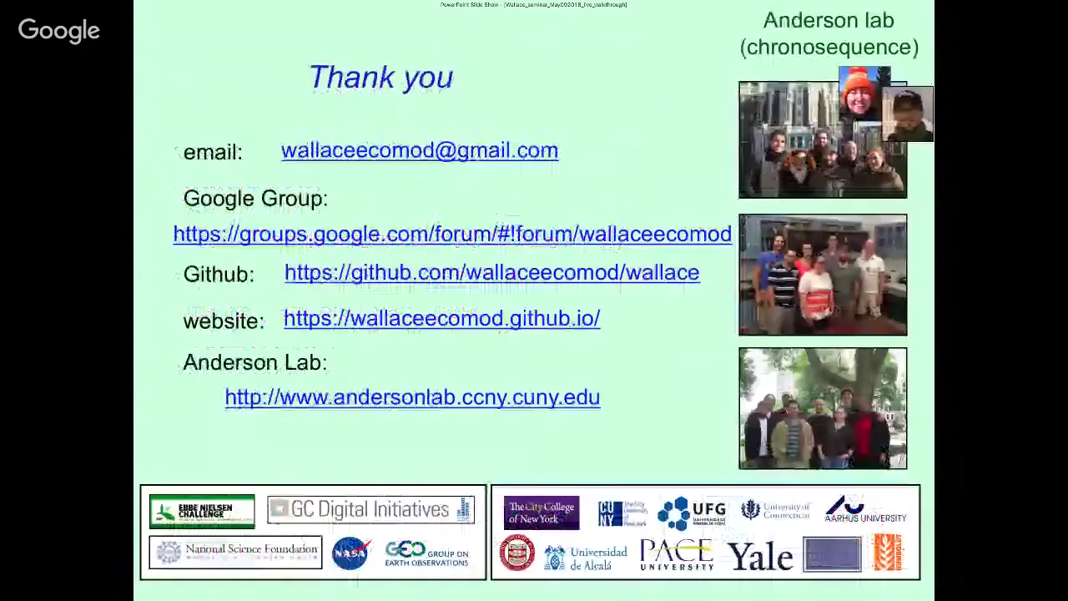